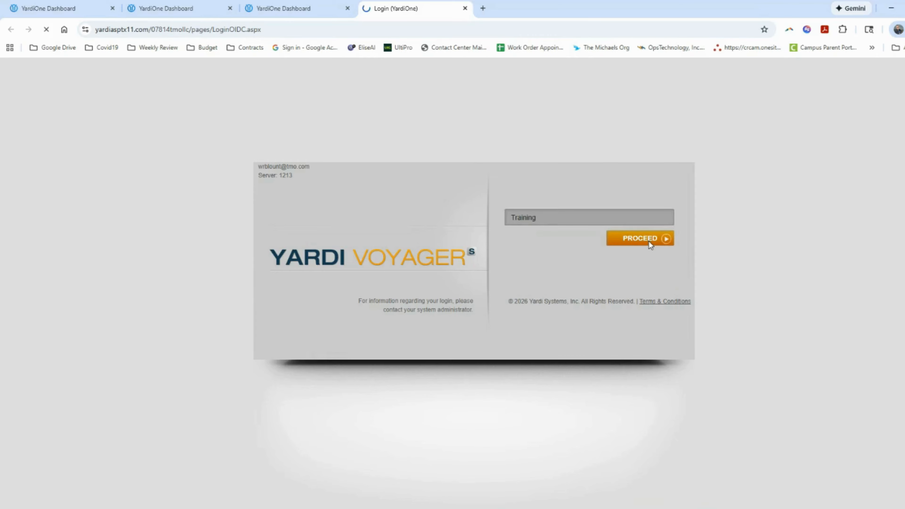
# Sign in to the Training database and filter the Work Order Dashboard to status Call
pyautogui.click(556, 123)
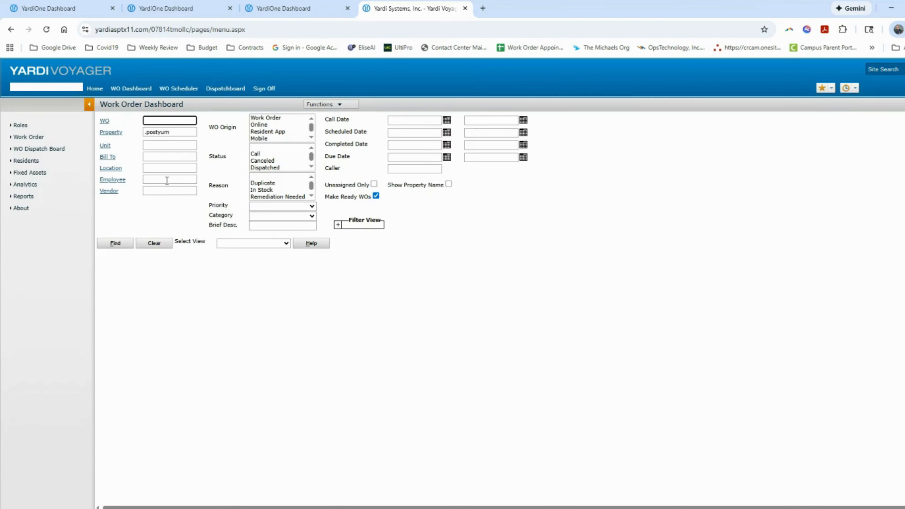
pyautogui.click(155, 144)
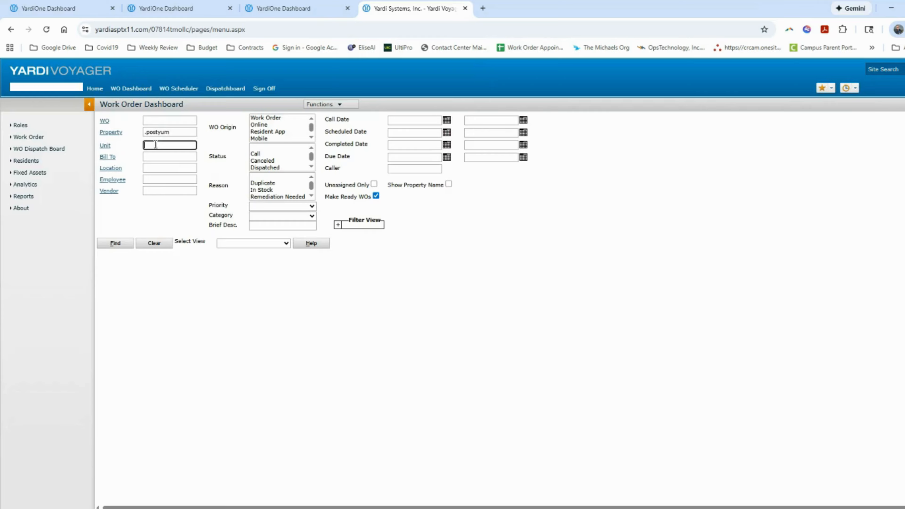
pyautogui.click(168, 120)
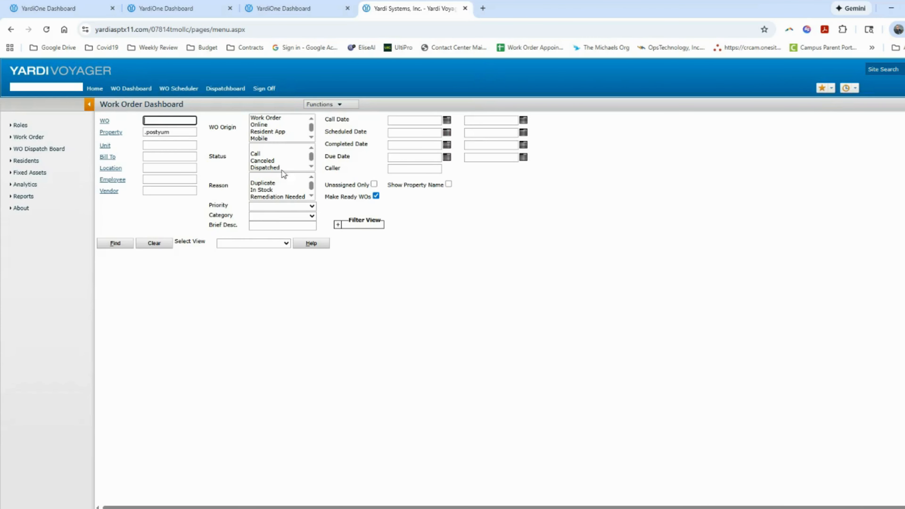
pyautogui.click(269, 157)
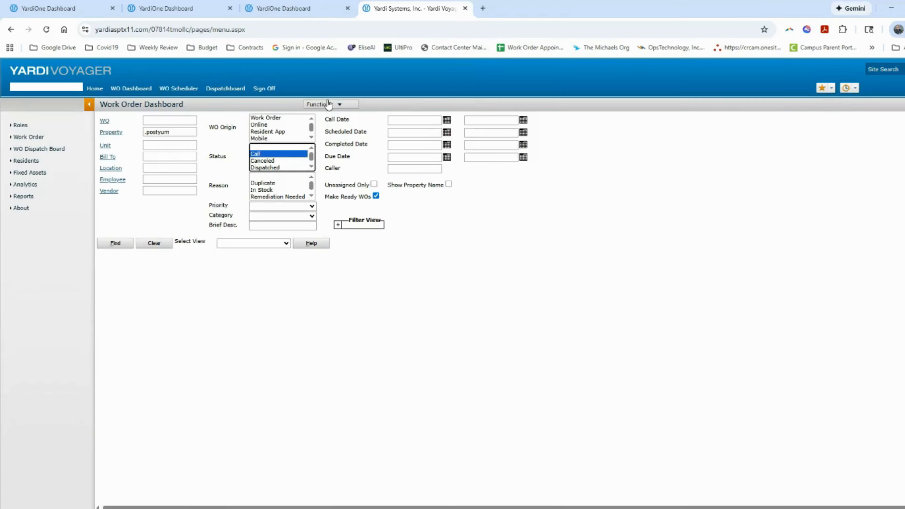
# Start a new work order via Add WO for property 9539mil and list its units
pyautogui.click(328, 105)
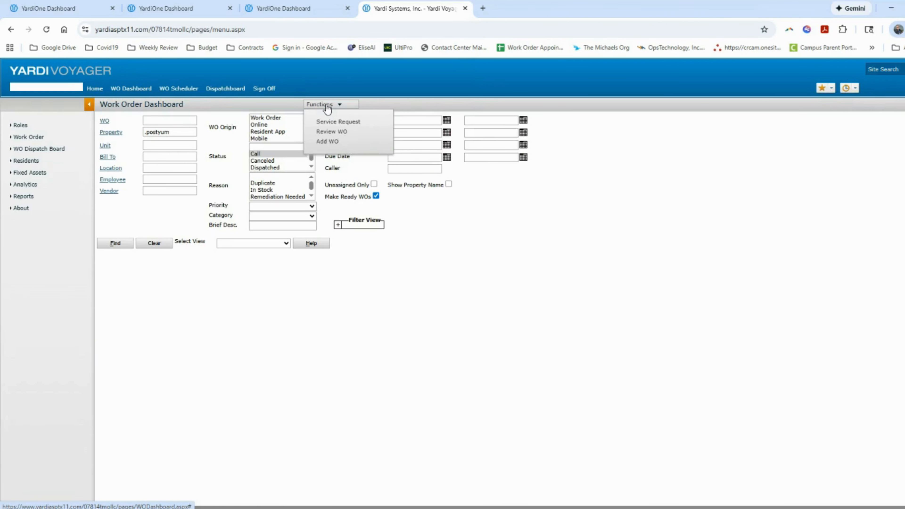
pyautogui.click(327, 142)
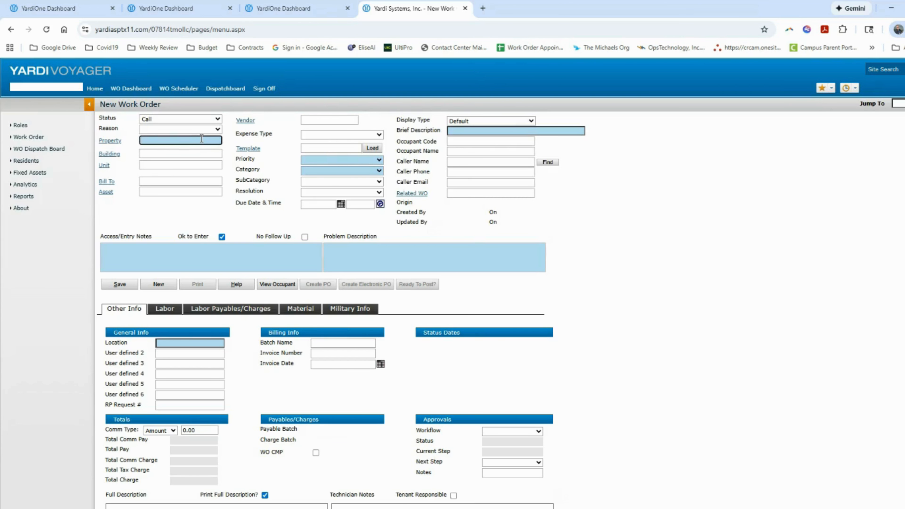
pyautogui.write('9539')
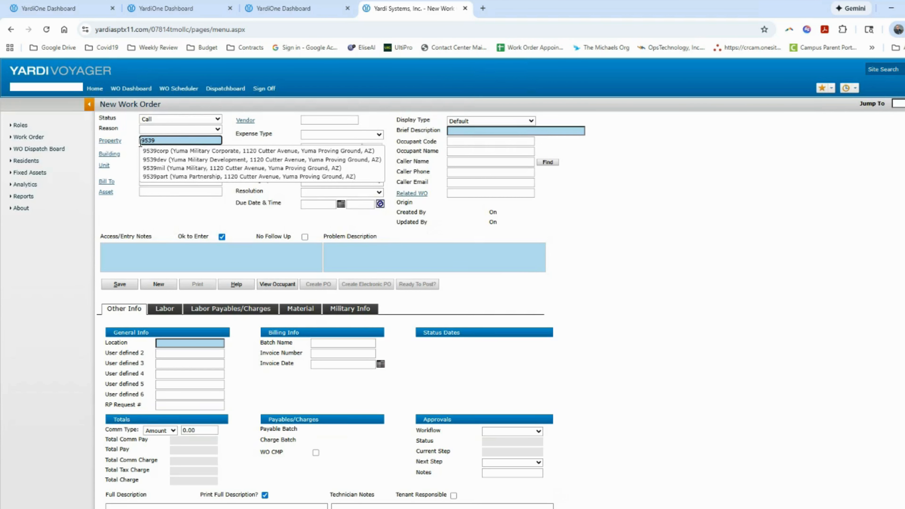
pyautogui.click(173, 168)
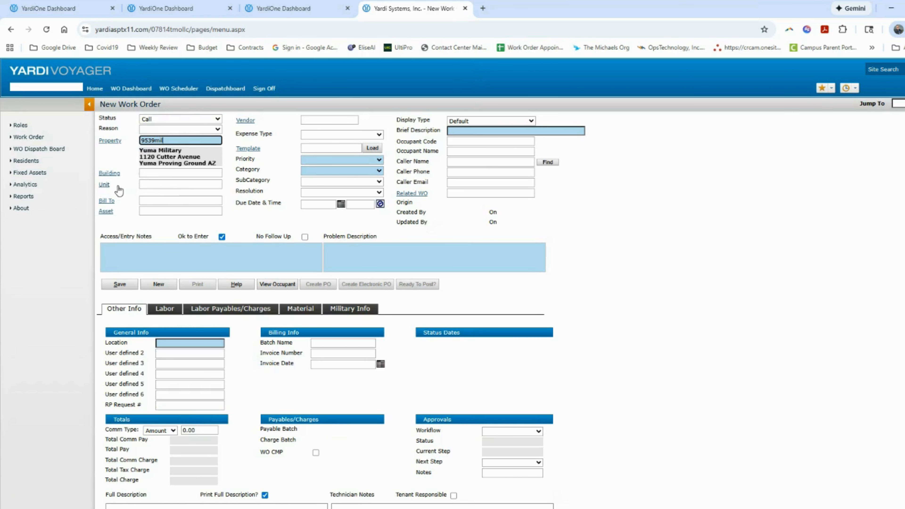
pyautogui.click(106, 186)
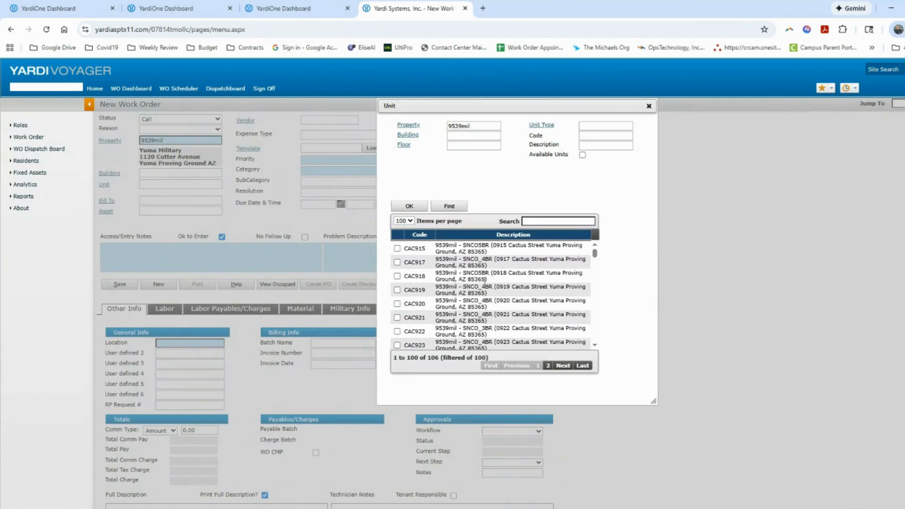
# Set the unit to CAC915 and choose one of its roommates as the caller
pyautogui.click(397, 248)
pyautogui.click(410, 206)
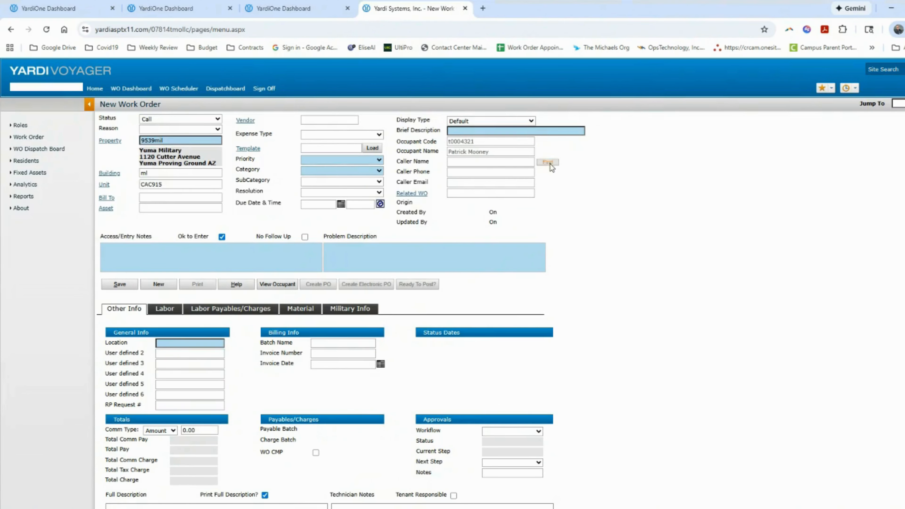
pyautogui.click(550, 164)
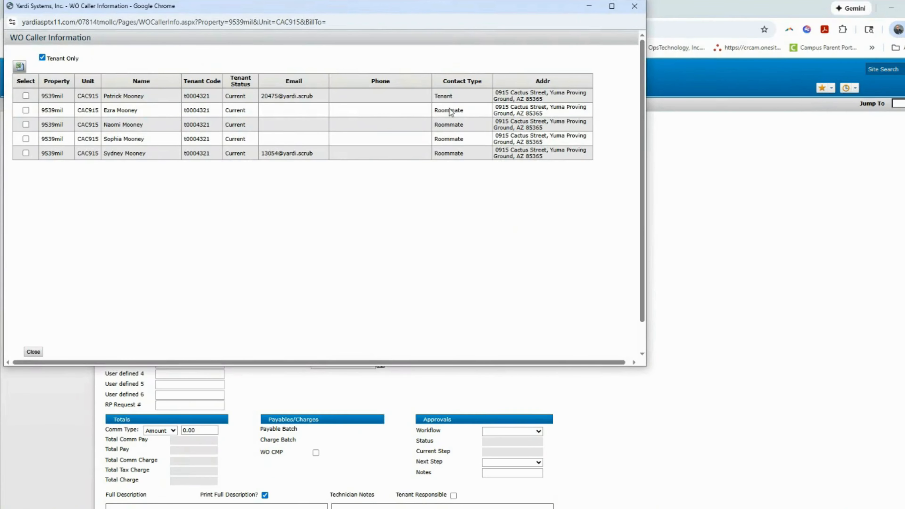
pyautogui.click(26, 111)
pyautogui.click(33, 353)
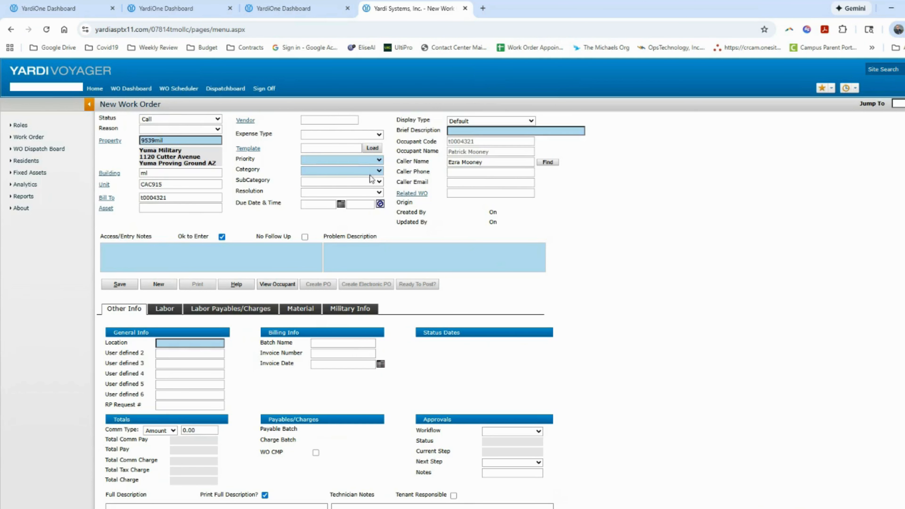
pyautogui.click(380, 161)
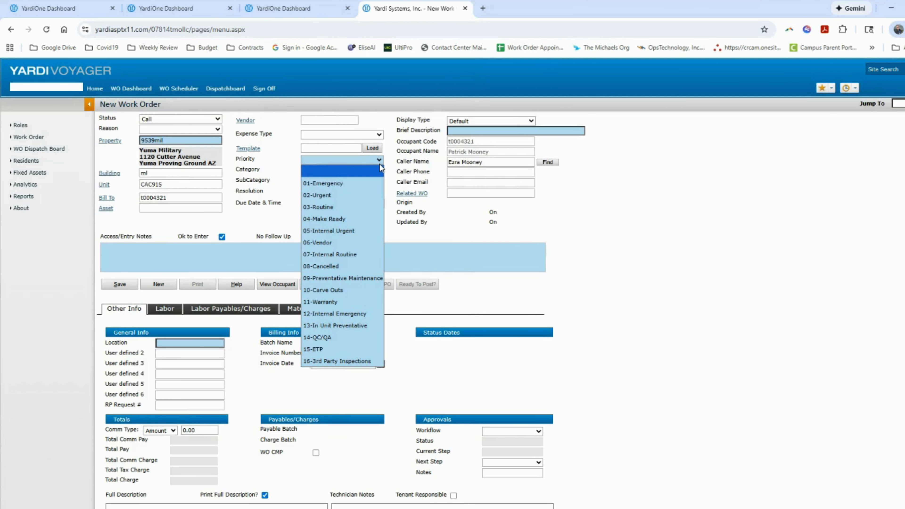
# Set priority 03-Routine, category Appliance, subcategory Refrigerator, and reuse the door-handle brief description
pyautogui.click(355, 209)
pyautogui.click(379, 171)
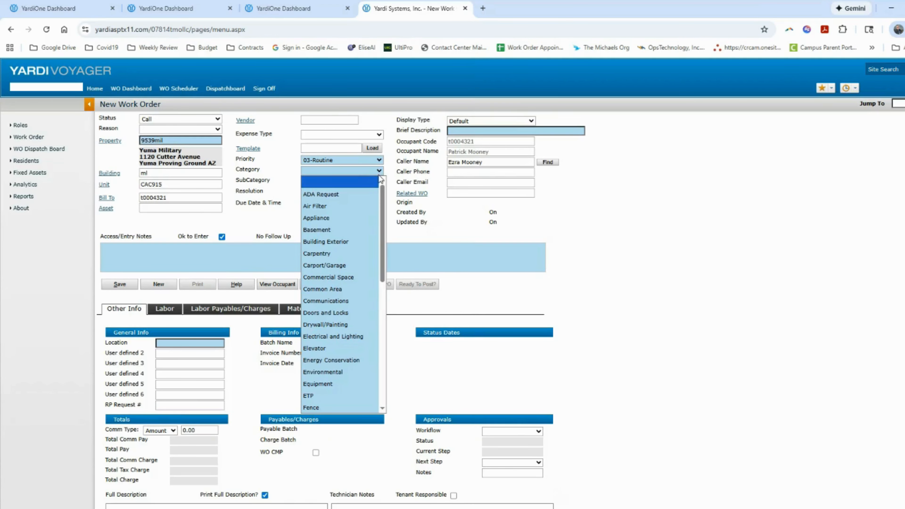
pyautogui.click(365, 219)
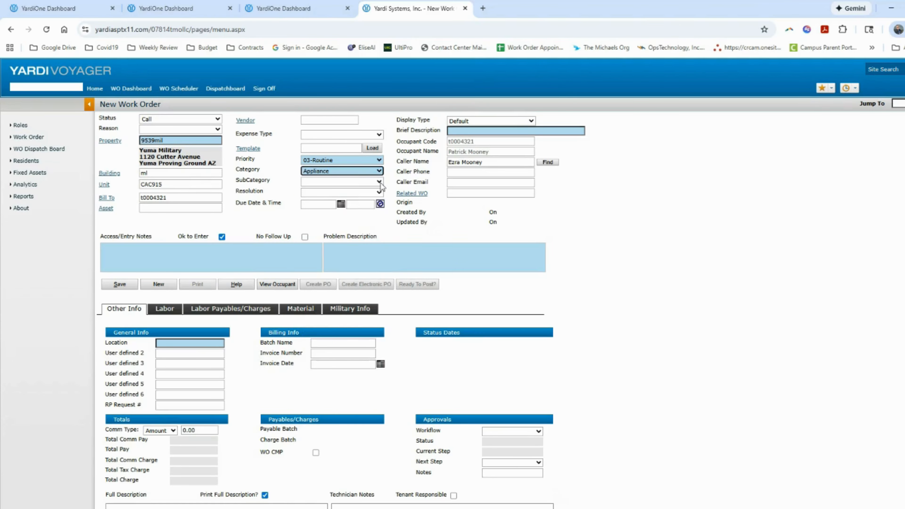
pyautogui.click(380, 182)
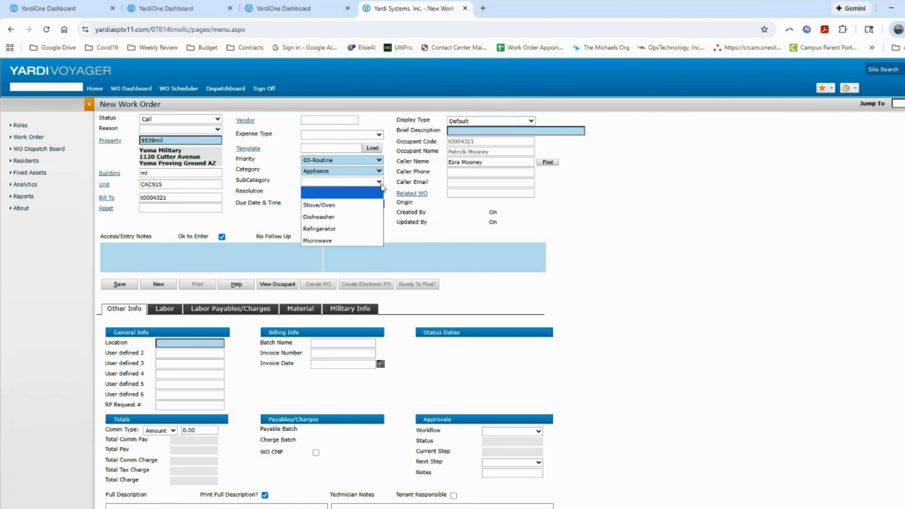
pyautogui.click(364, 229)
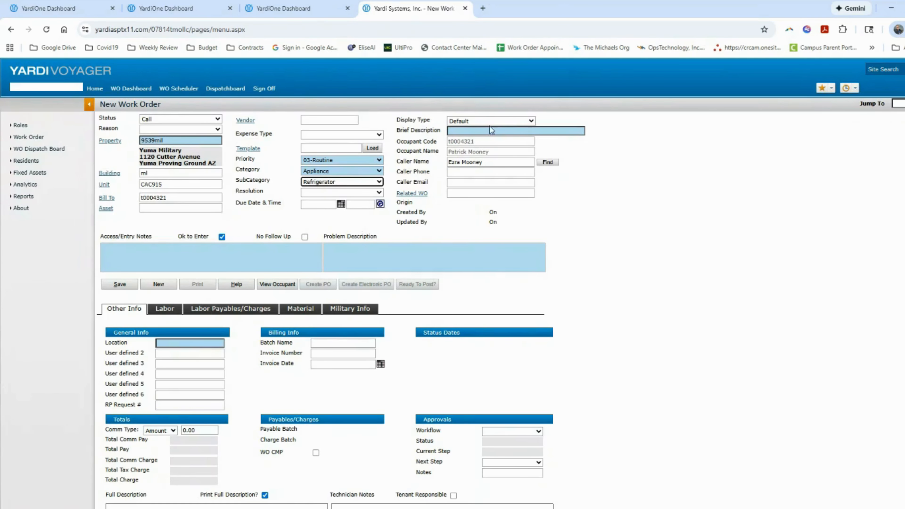
pyautogui.click(494, 133)
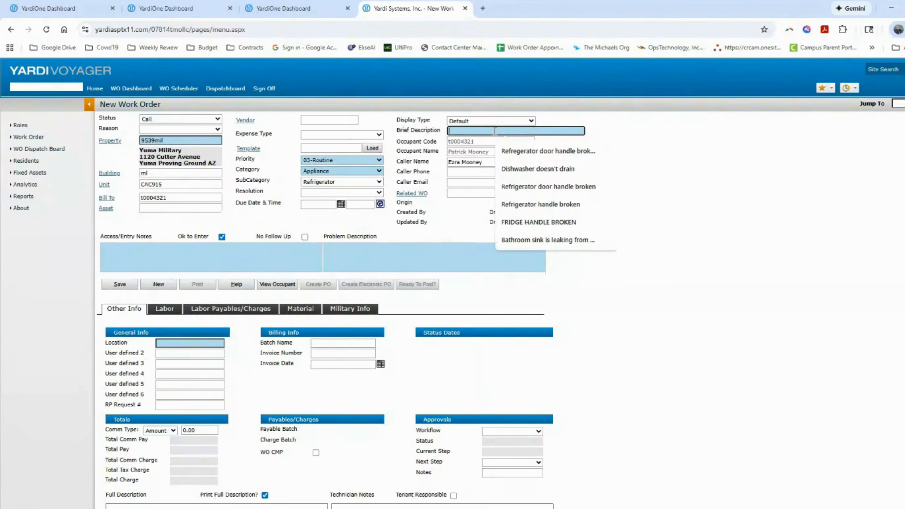
pyautogui.click(529, 152)
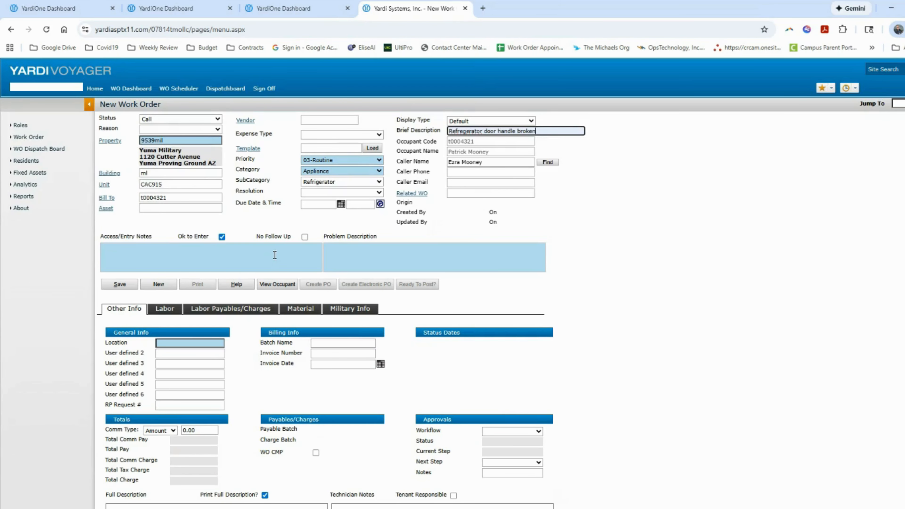
# Enter access notes: permission to enter yes, pets no, plus a contact phone number
pyautogui.click(222, 238)
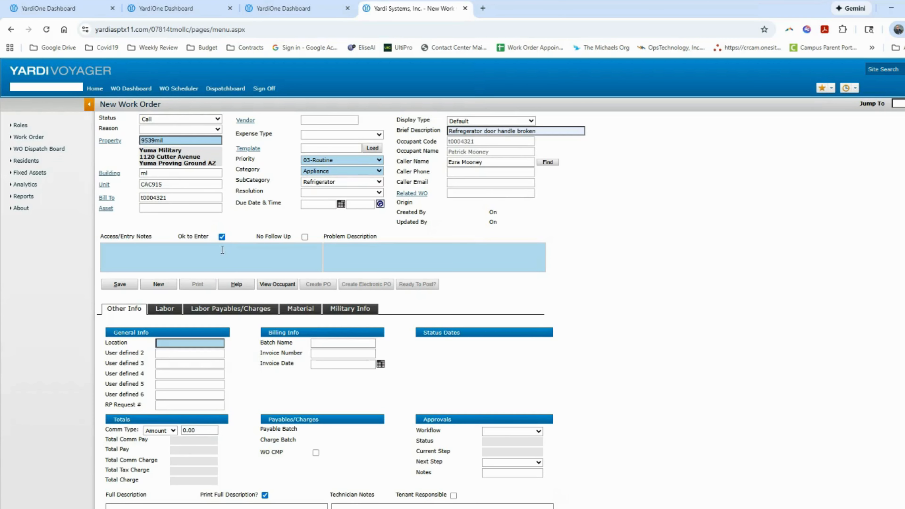
pyautogui.click(215, 253)
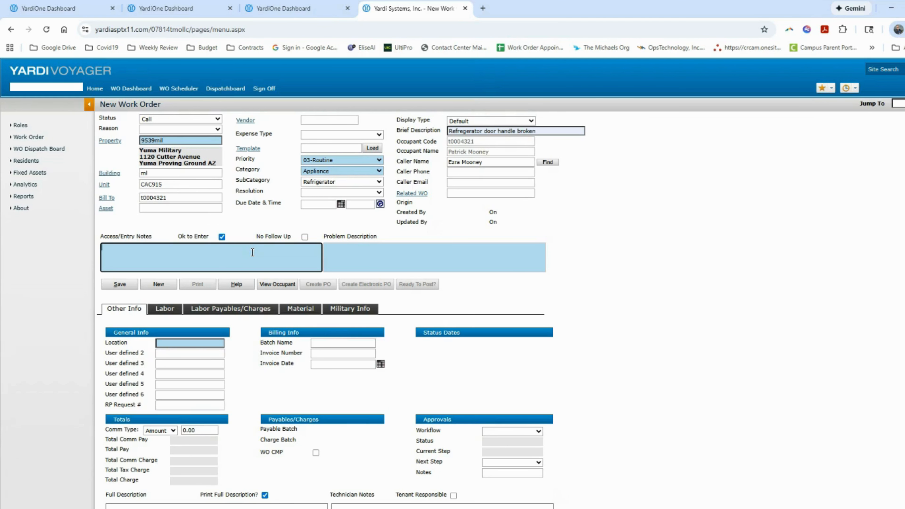
pyautogui.write('PTE YES')
pyautogui.write('PTE')
pyautogui.press('BackSpace')
pyautogui.press('BackSpace')
pyautogui.write('ETS NO 555-555-5555')
# Enter the problem description 'Broken refrigerator door handle', correcting the misspellings
pyautogui.click(367, 255)
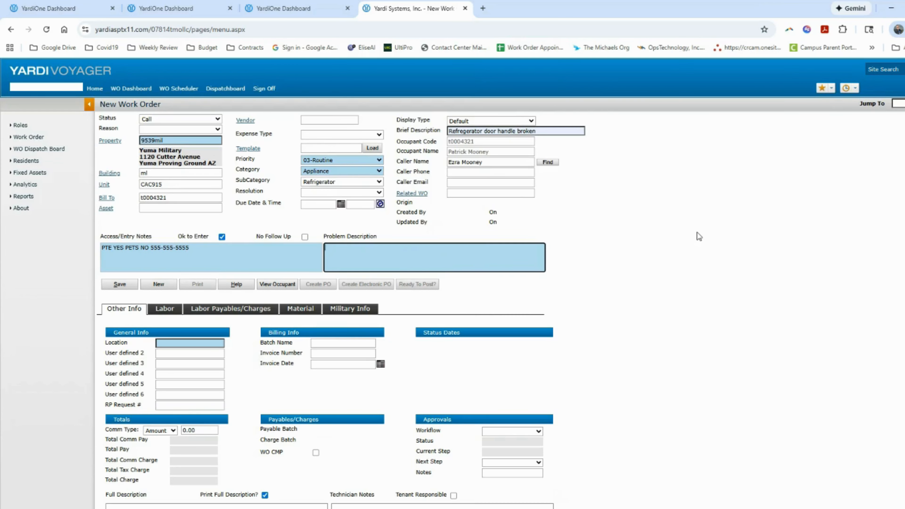
pyautogui.write('Broken refregerator door hanle')
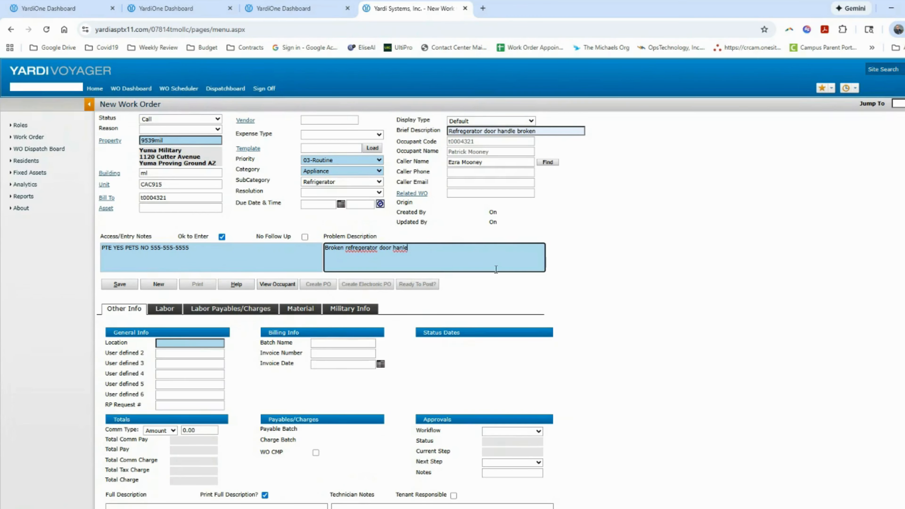
pyautogui.press('BackSpace')
pyautogui.press('BackSpace')
pyautogui.press('BackSpace')
pyautogui.write('ndle')
pyautogui.rightClick(371, 247)
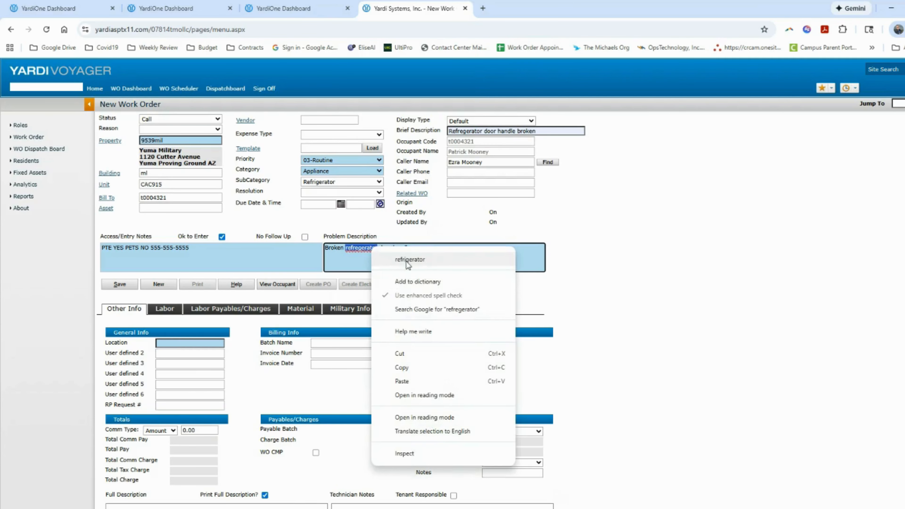
pyautogui.click(408, 260)
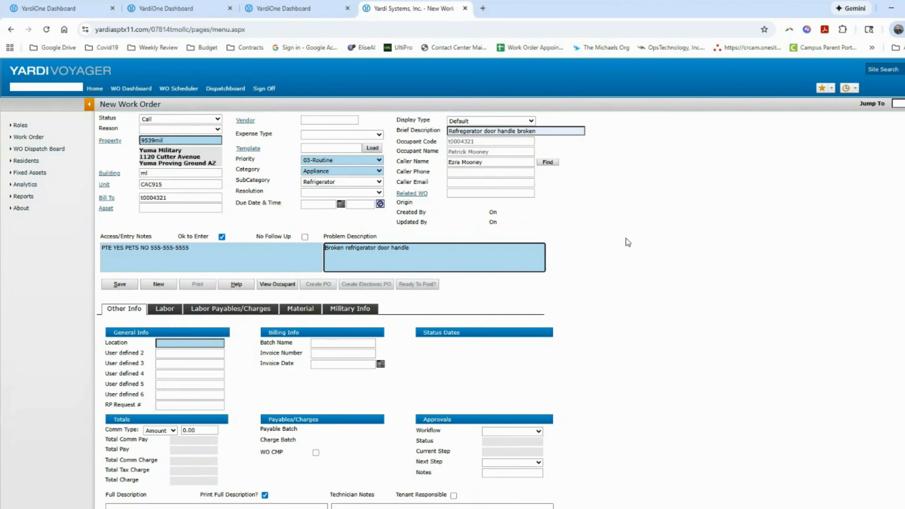
pyautogui.scroll(-1, 404, 255)
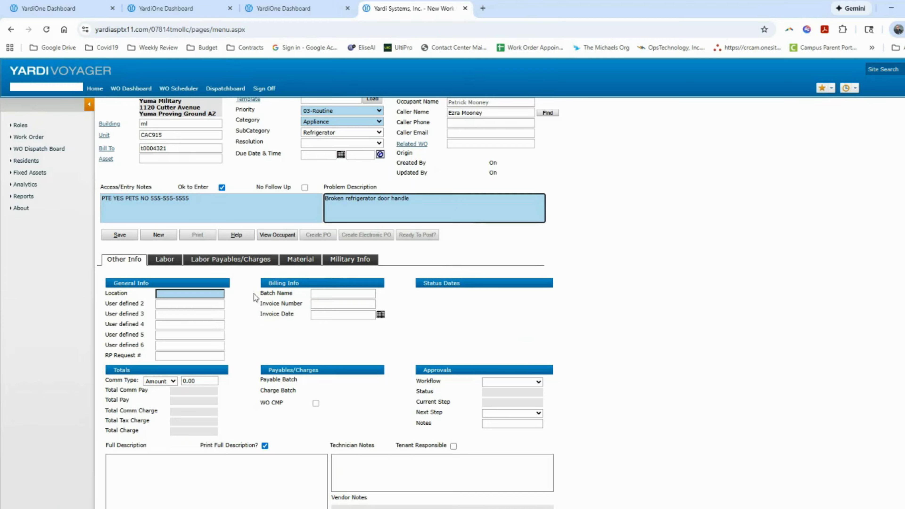
# Set the location to Kitchen and save the new work order
pyautogui.click(197, 292)
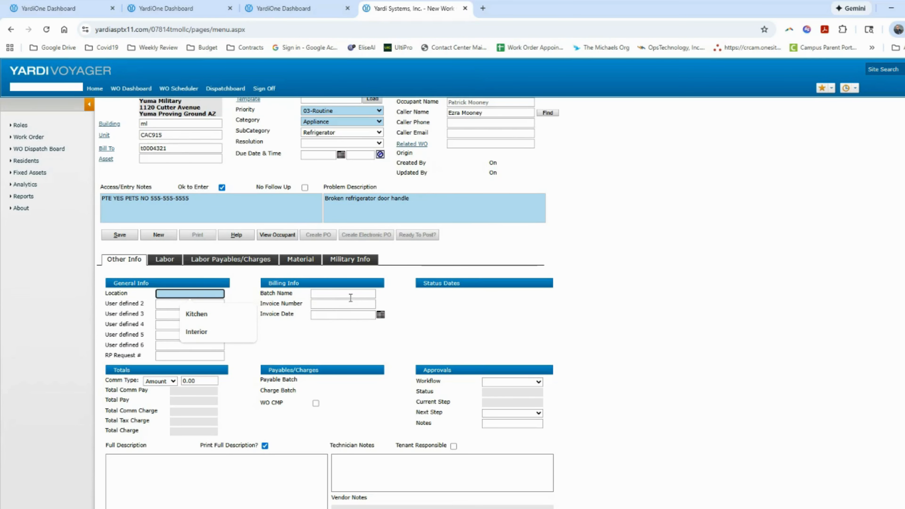
pyautogui.click(222, 313)
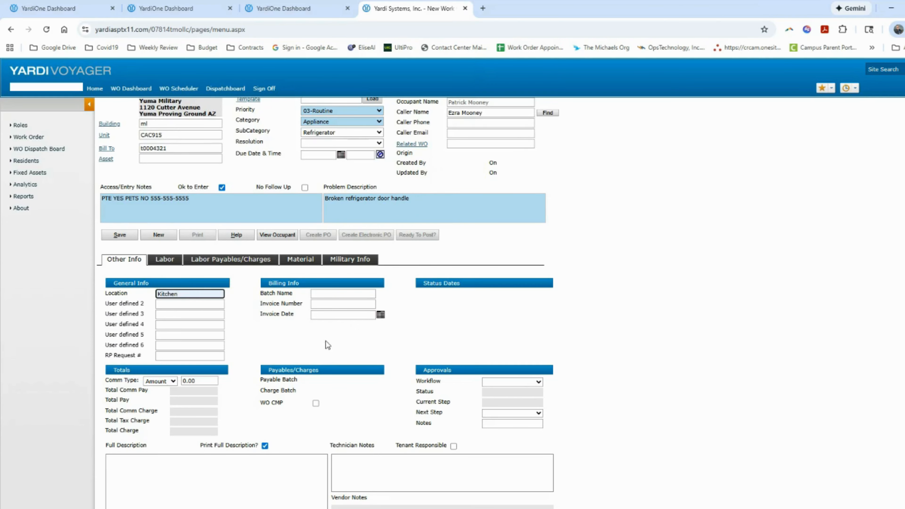
pyautogui.scroll(-2, 440, 314)
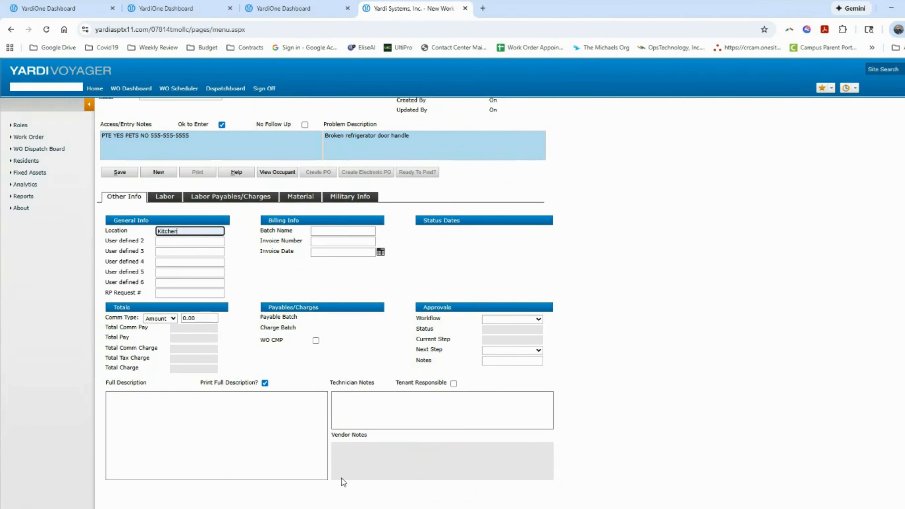
pyautogui.scroll(4, 573, 414)
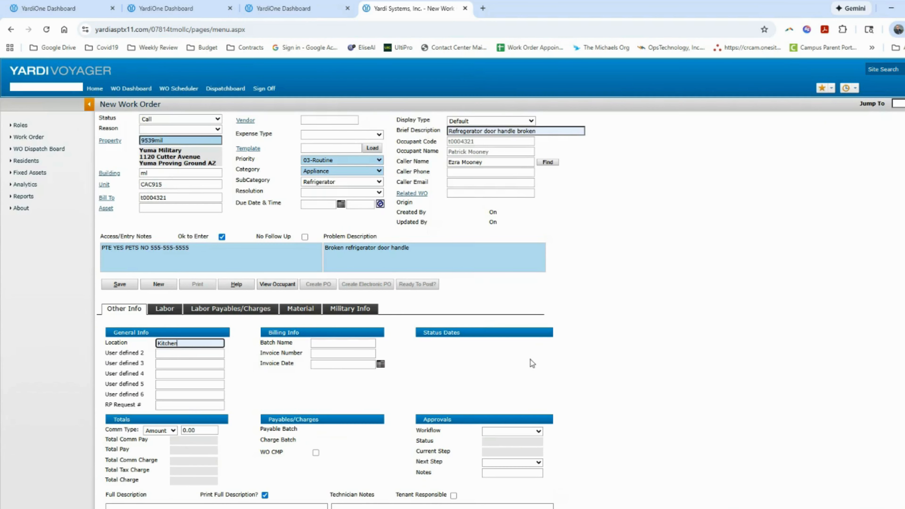
pyautogui.click(126, 290)
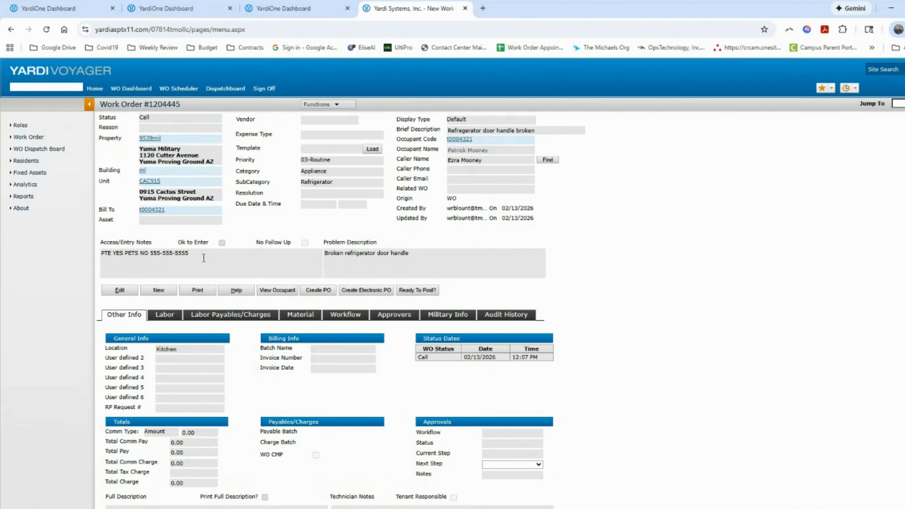
# Add a labor row for the technician scheduled to start 02/17/2026 at 07:15 AM, and save
pyautogui.click(165, 315)
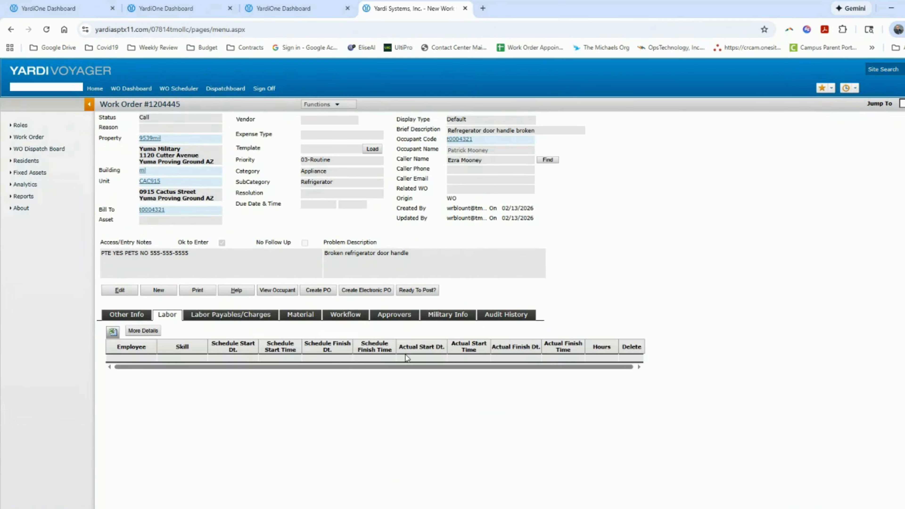
pyautogui.click(119, 291)
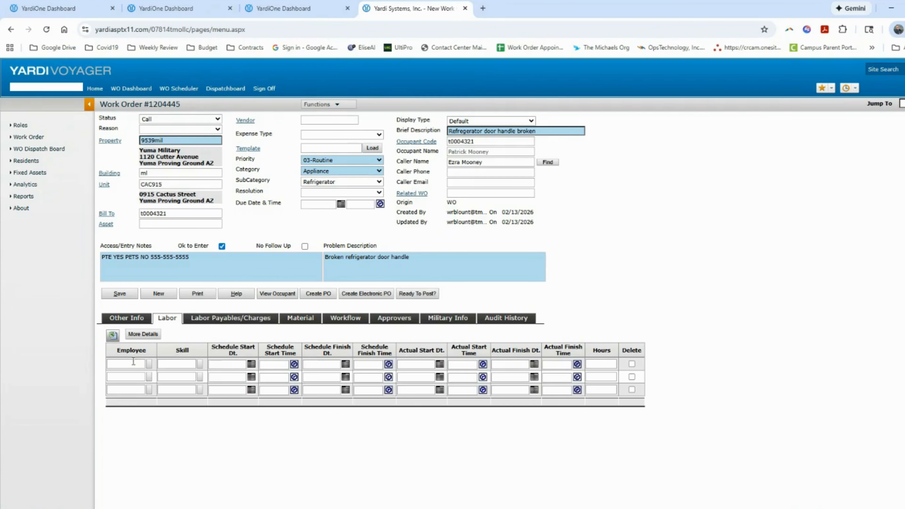
pyautogui.click(140, 364)
pyautogui.write('blou')
pyautogui.click(145, 376)
pyautogui.click(252, 365)
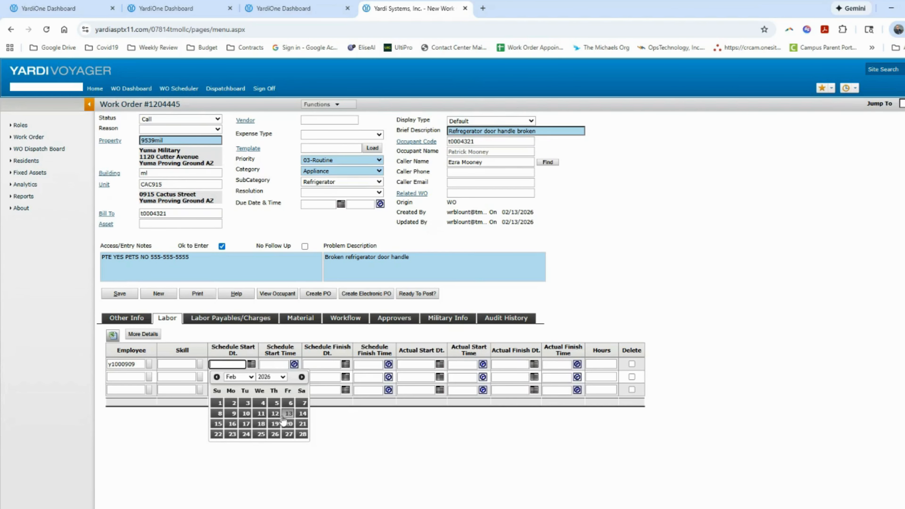
pyautogui.click(245, 423)
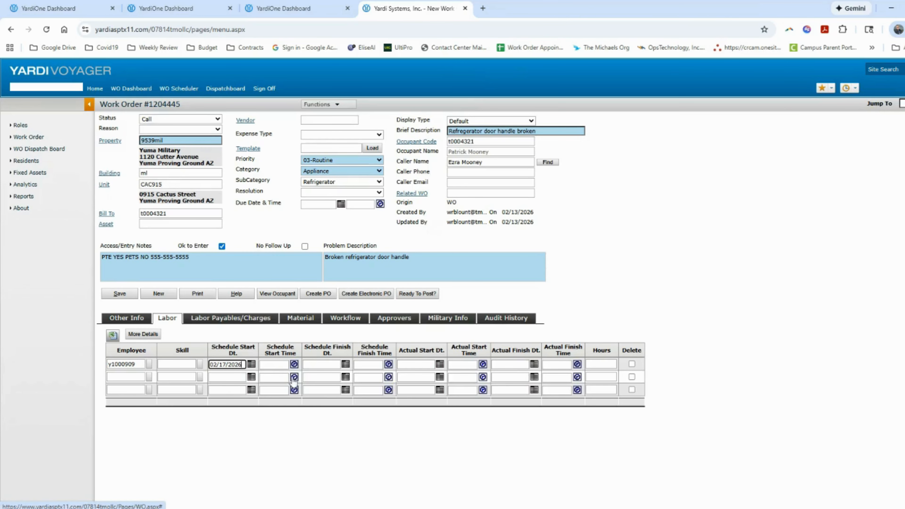
pyautogui.click(294, 364)
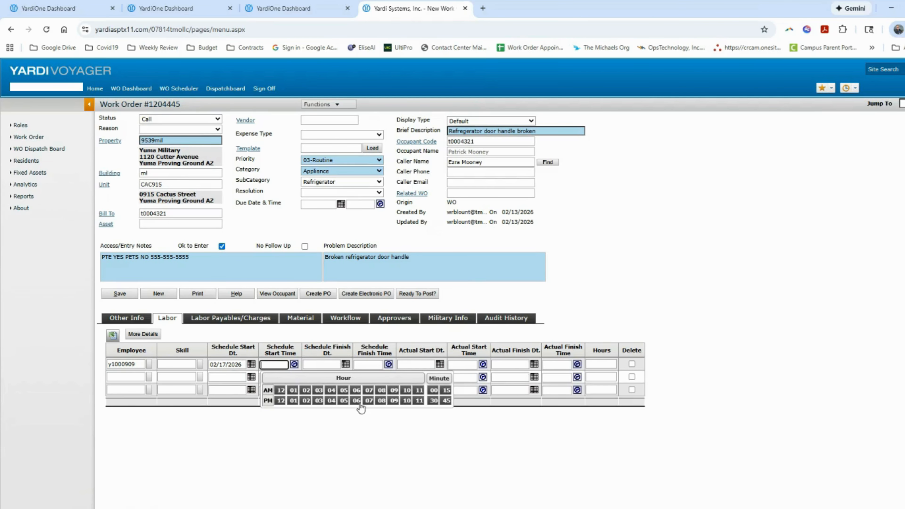
pyautogui.click(369, 391)
pyautogui.click(483, 331)
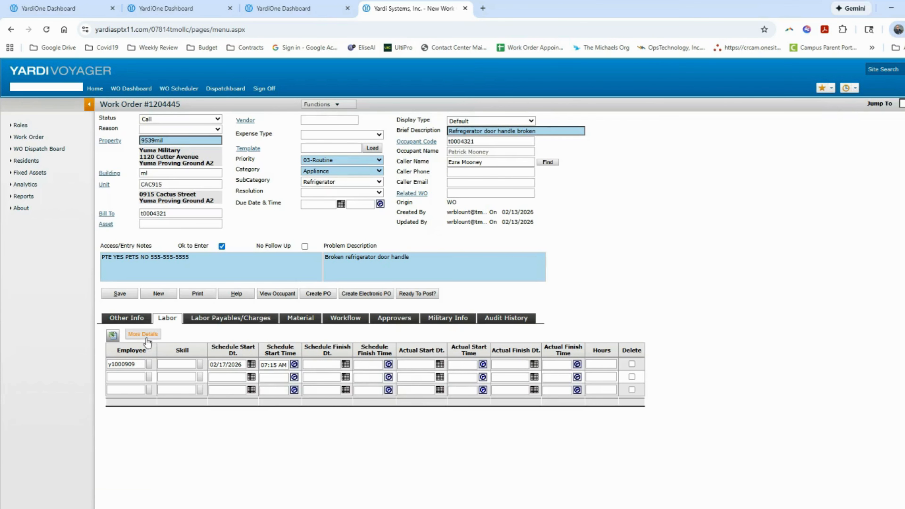
pyautogui.click(121, 294)
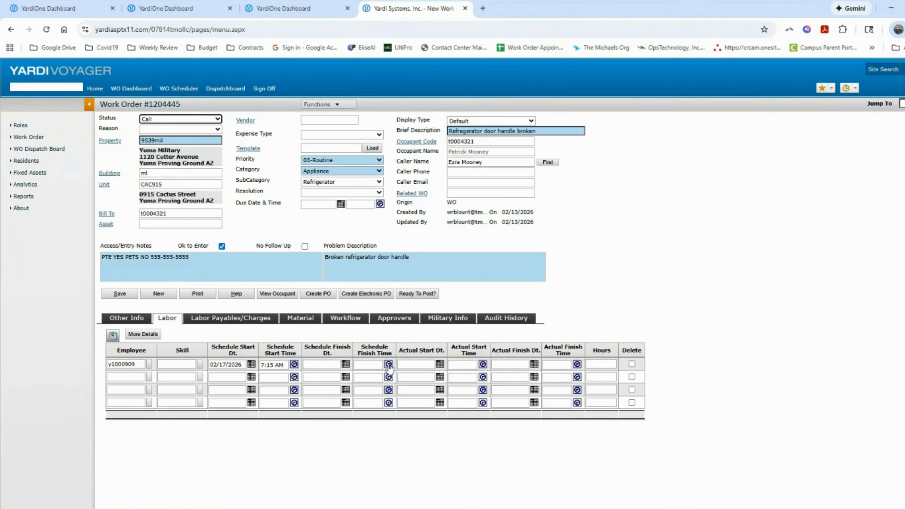
# Enter actual start 02/17/2026 8:00 AM and actual finish 02/17/2026 9:00 AM
pyautogui.click(420, 363)
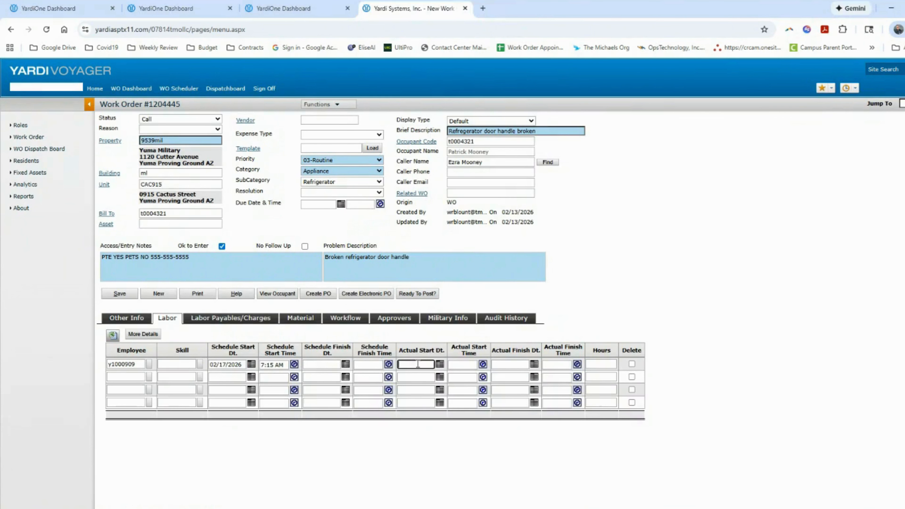
pyautogui.write('02/')
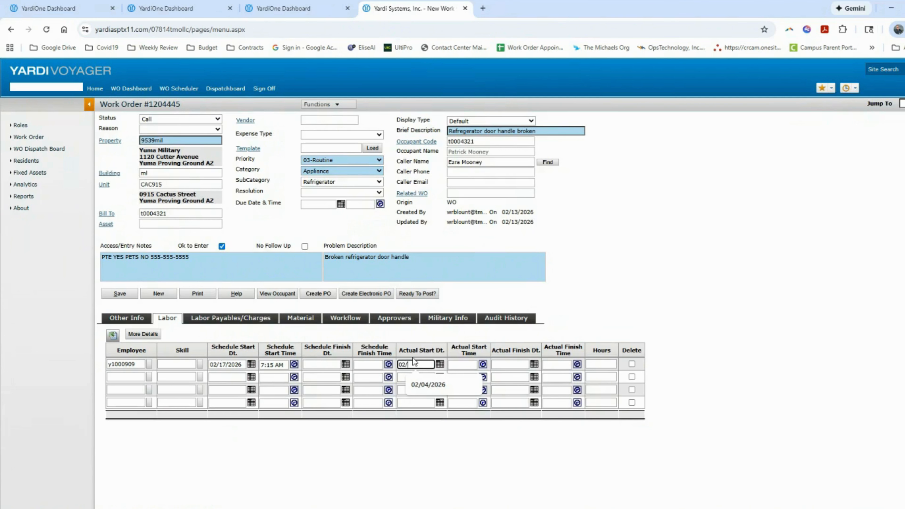
pyautogui.write('17/2026')
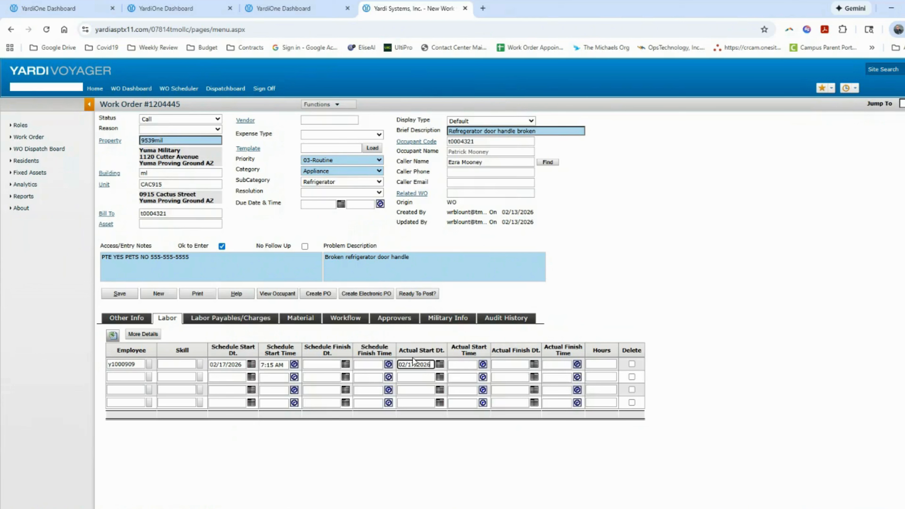
pyautogui.click(471, 362)
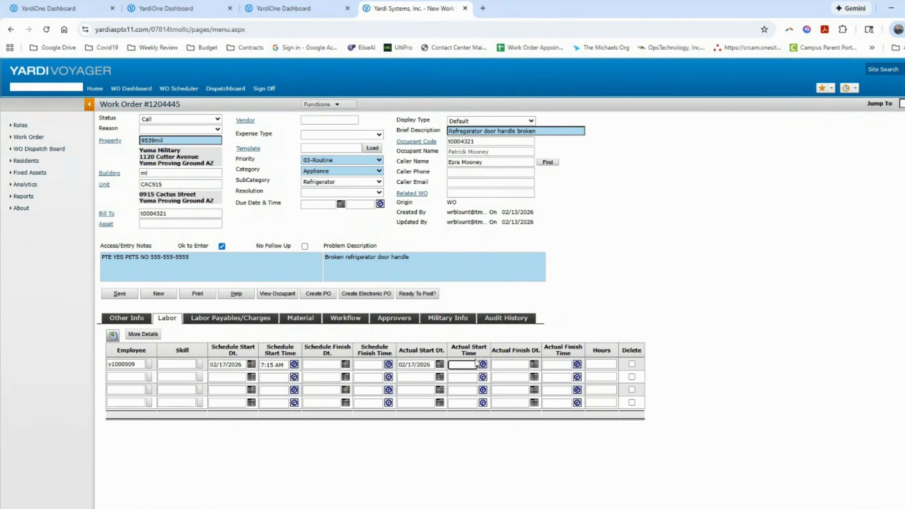
pyautogui.write('8')
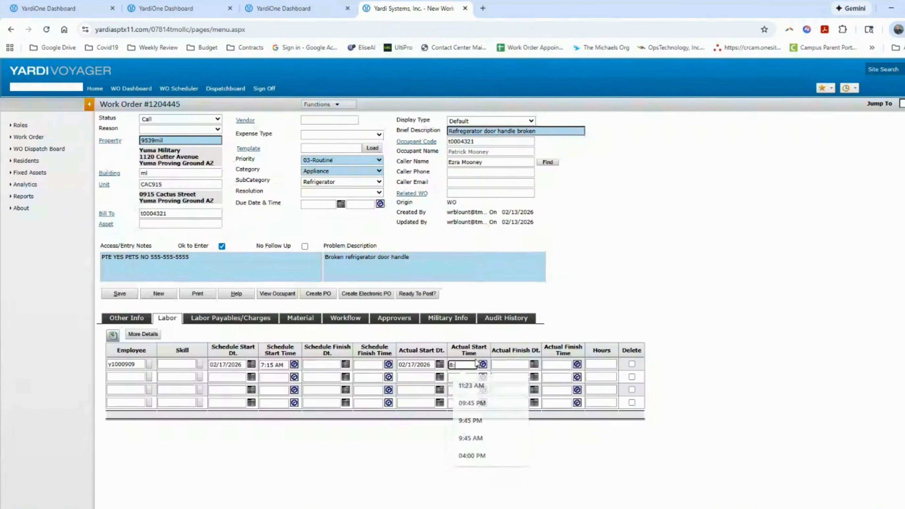
pyautogui.write(':00')
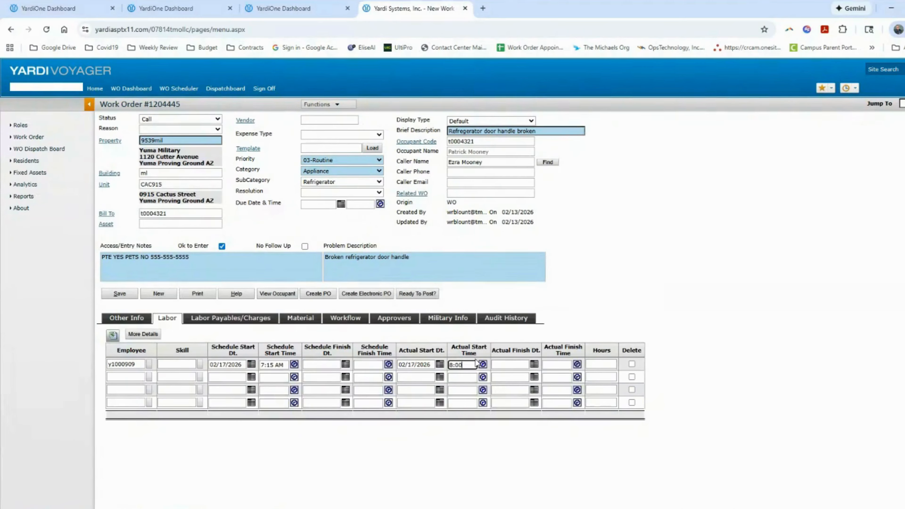
pyautogui.write(' AM')
pyautogui.press('Tab')
pyautogui.write('900')
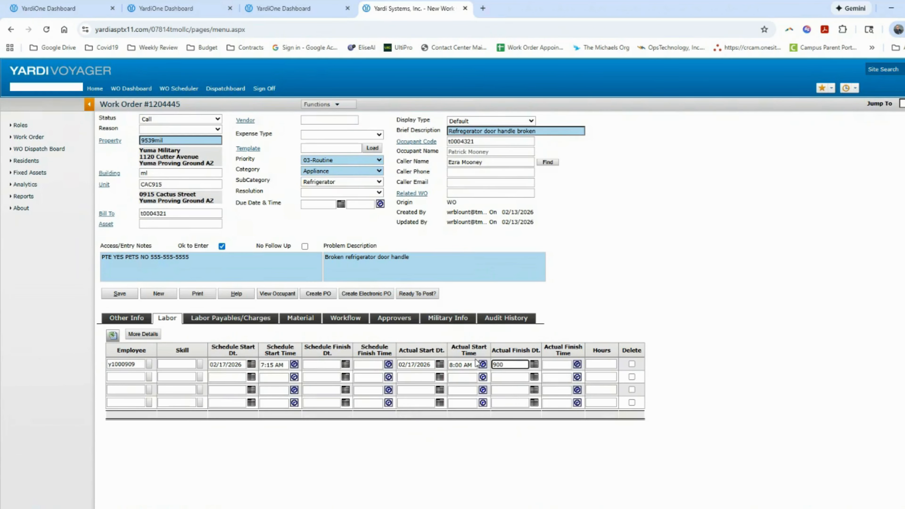
pyautogui.press('BackSpace')
pyautogui.press('BackSpace')
pyautogui.press('BackSpace')
pyautogui.write('02/')
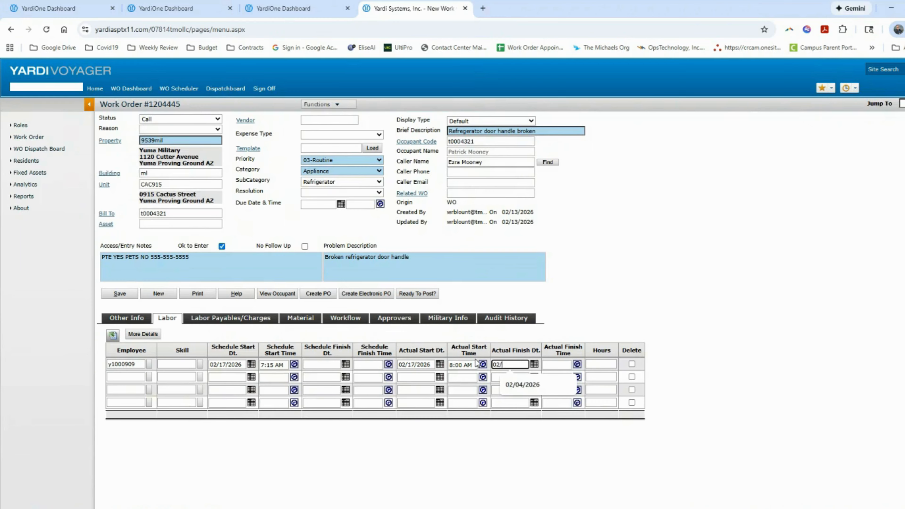
pyautogui.write('17/2026')
pyautogui.press('Tab')
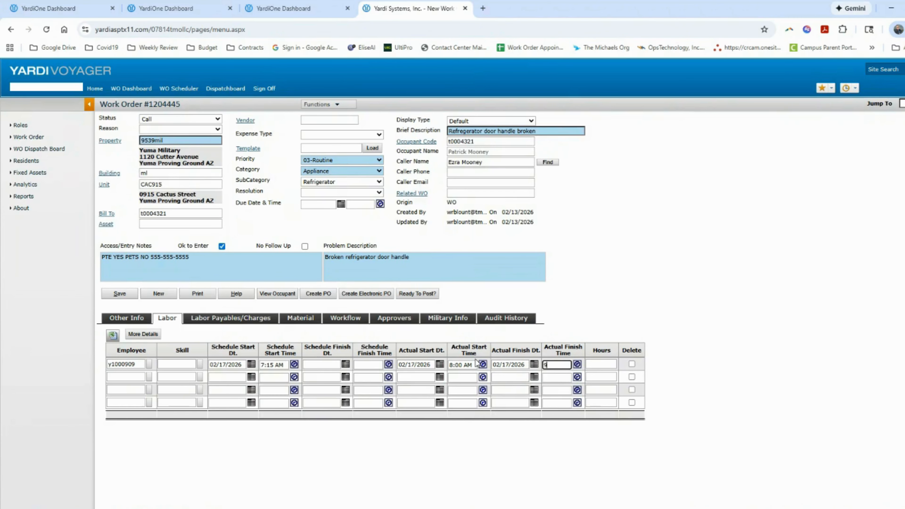
pyautogui.write('9:00Am')
pyautogui.press('Tab')
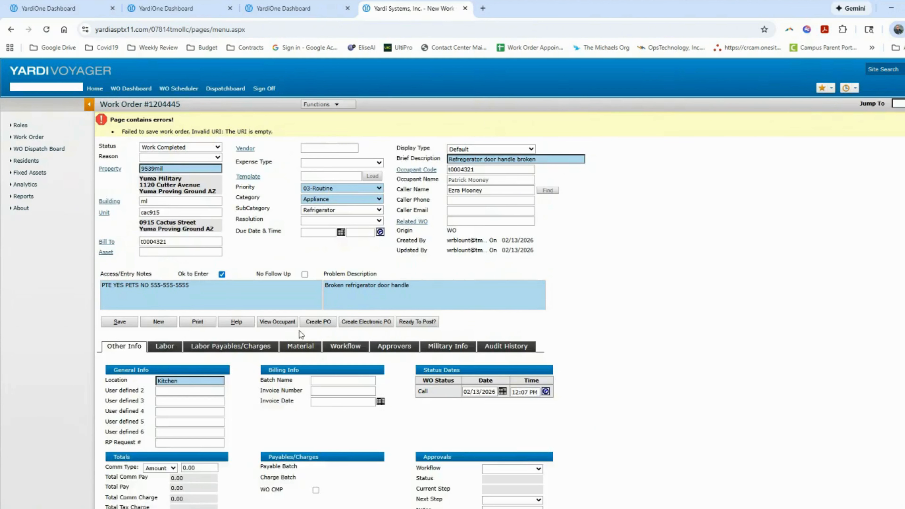
pyautogui.scroll(-4, 299, 331)
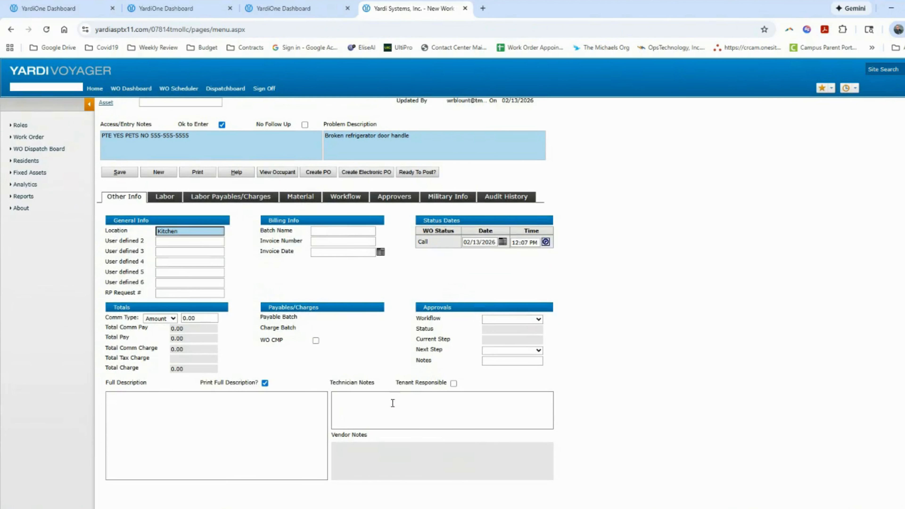
# Write 'Replaced handle' in the technician notes and save the work order
pyautogui.click(359, 402)
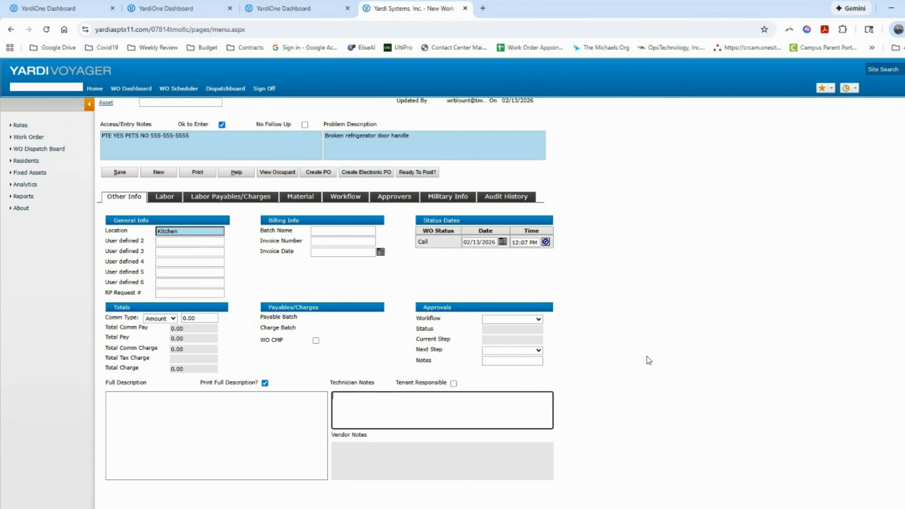
pyautogui.write('Replaced handle')
pyautogui.click(120, 172)
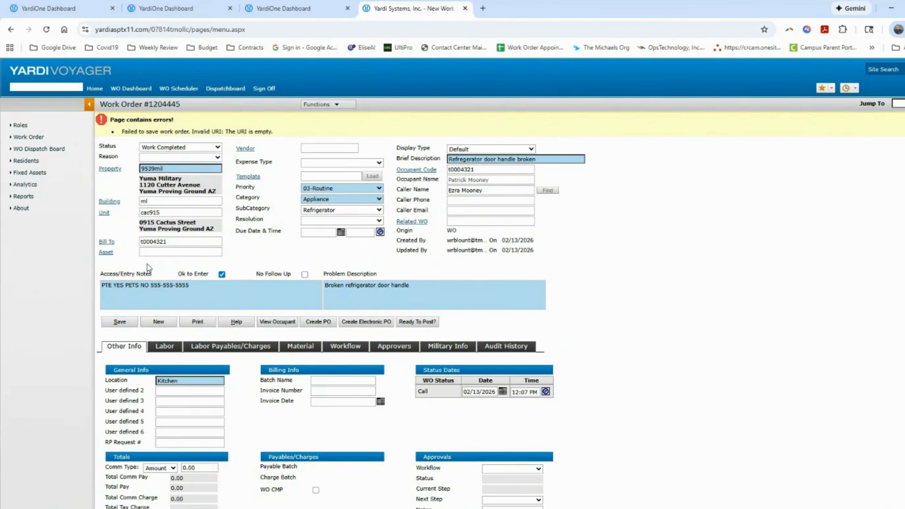
pyautogui.scroll(-4, 674, 316)
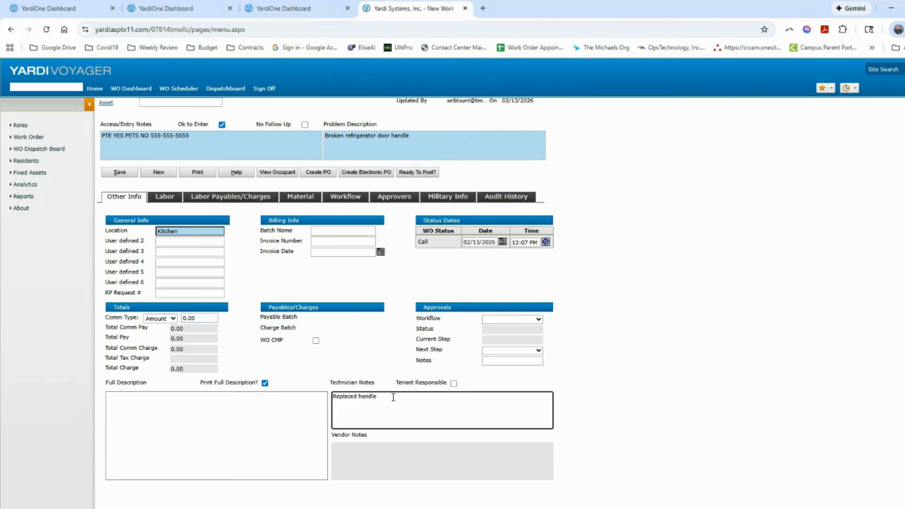
pyautogui.hotkey('ctrl', 'a')
pyautogui.write('Ned')
pyautogui.press('BackSpace')
pyautogui.write('ed to order ridge h door handle M;56161651651')
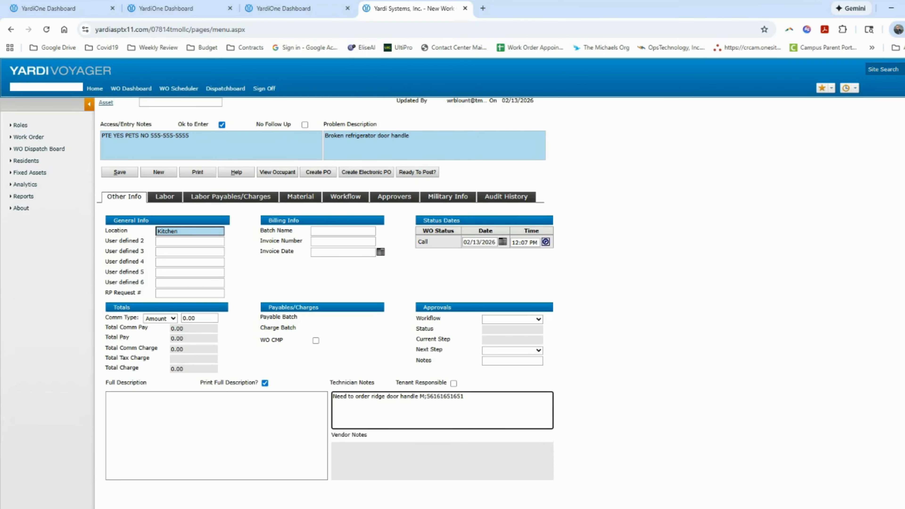
pyautogui.write('f')
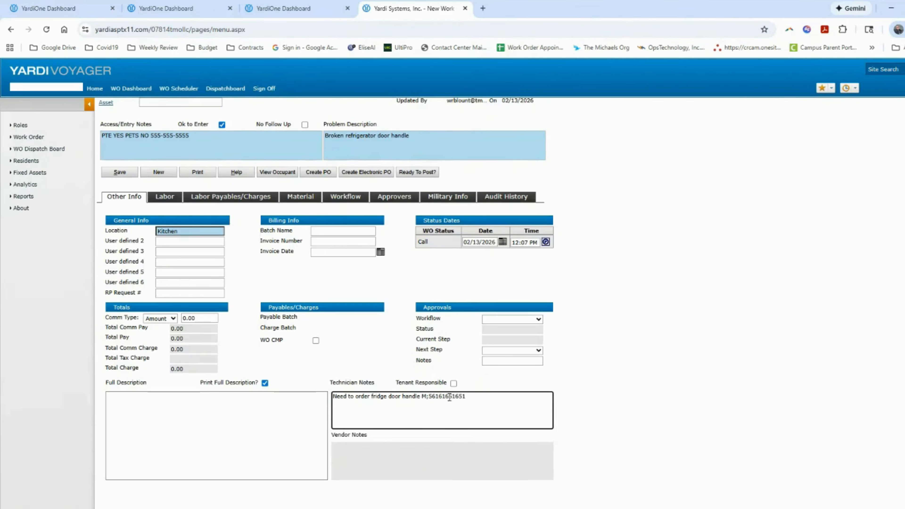
pyautogui.press('End')
pyautogui.scroll(4, 296, 324)
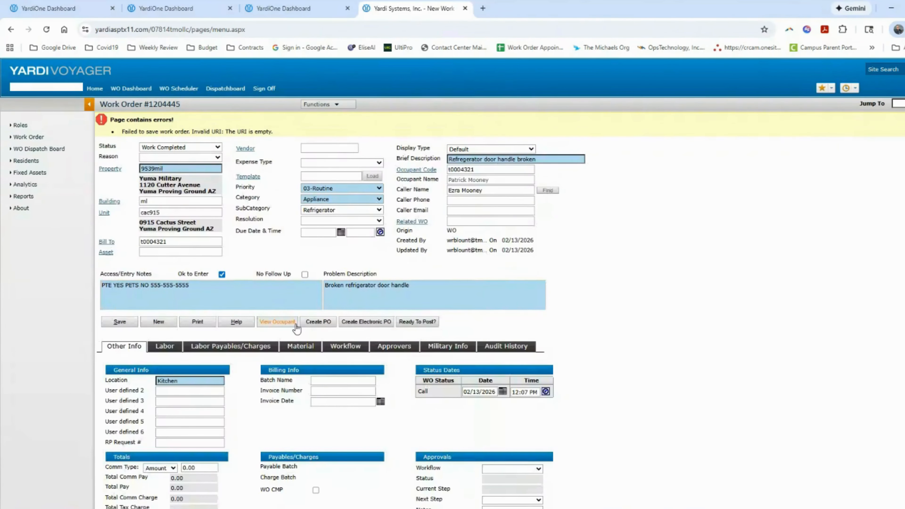
# Put the work order On Hold with reason Pending Order
pyautogui.click(218, 148)
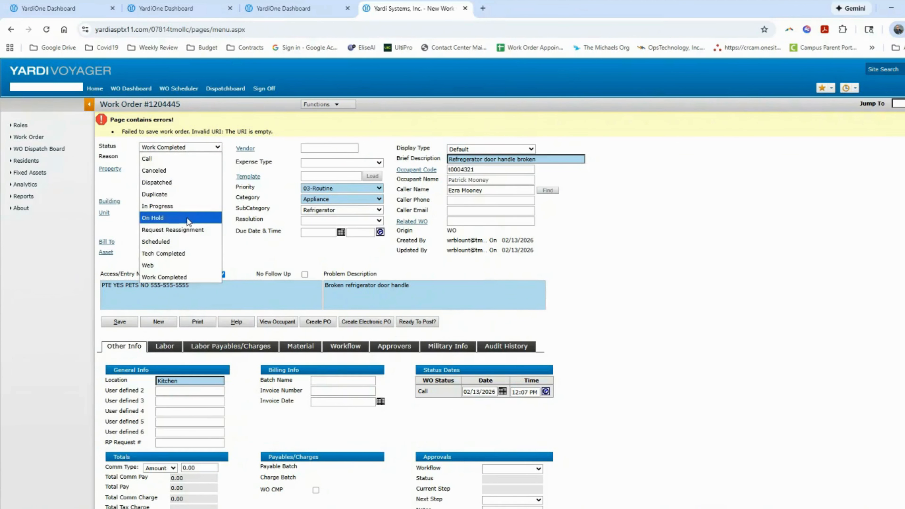
pyautogui.click(188, 221)
pyautogui.click(217, 158)
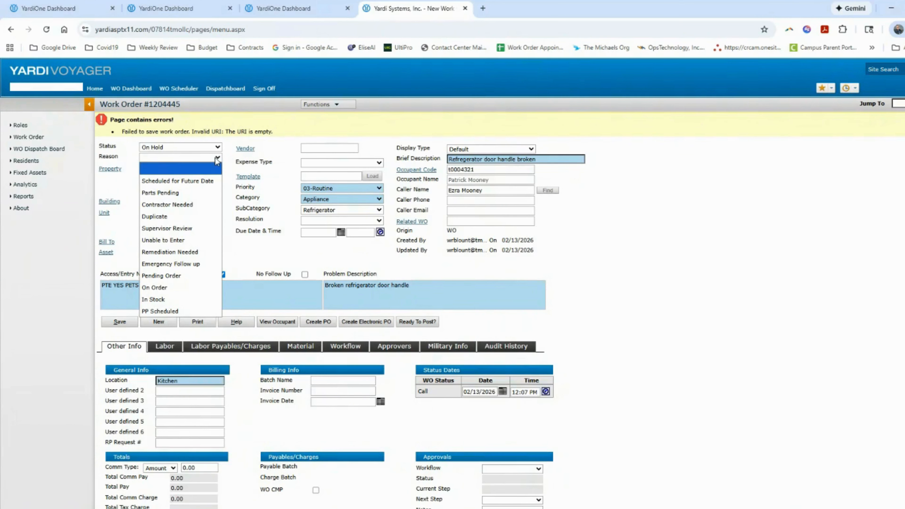
pyautogui.click(185, 278)
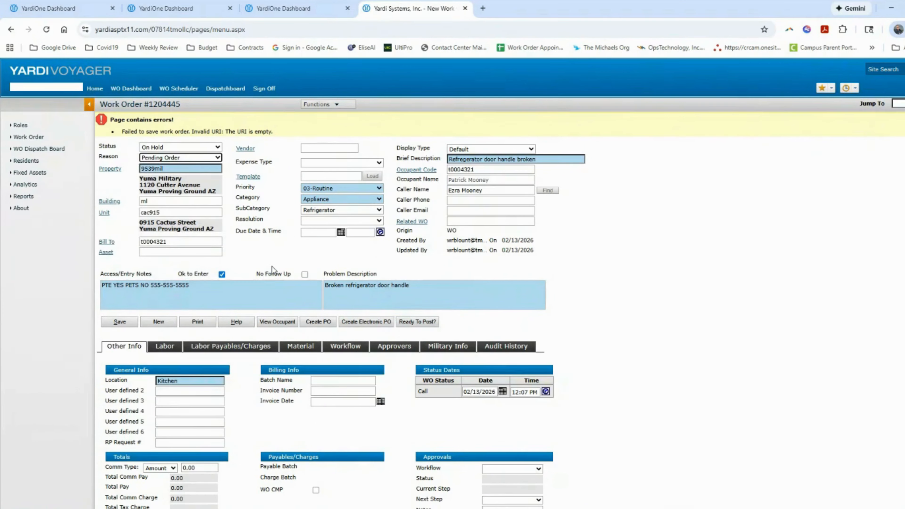
pyautogui.scroll(-3, 272, 268)
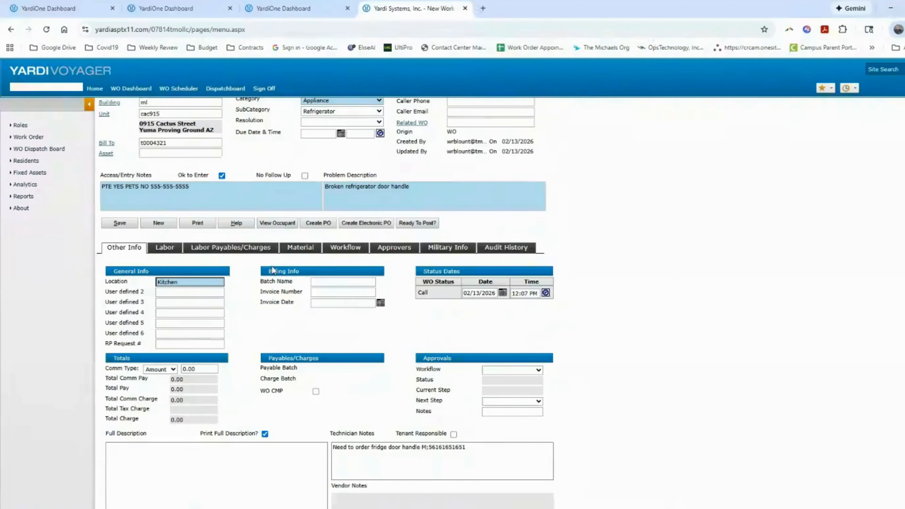
# Add a second labor row for the same technician starting 02/27/2026 at 07:15 AM, and save
pyautogui.click(167, 251)
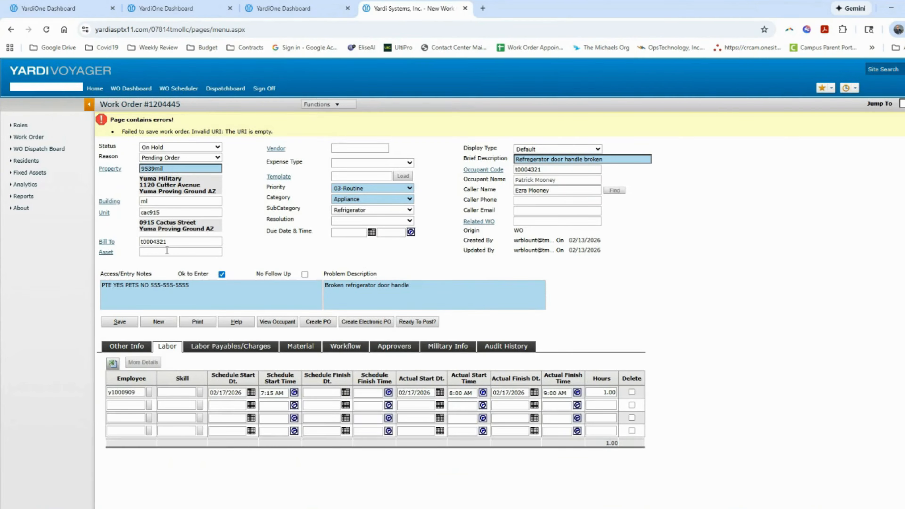
pyautogui.click(134, 405)
pyautogui.write('blount')
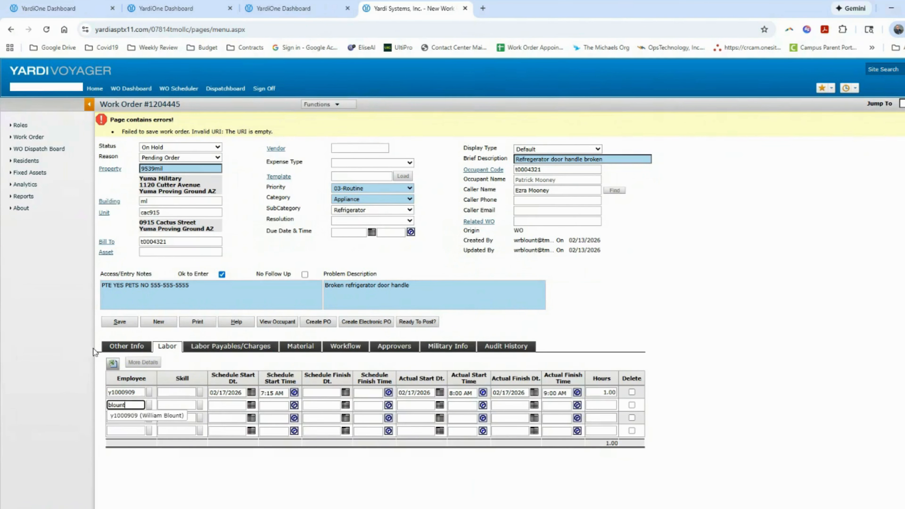
pyautogui.click(171, 419)
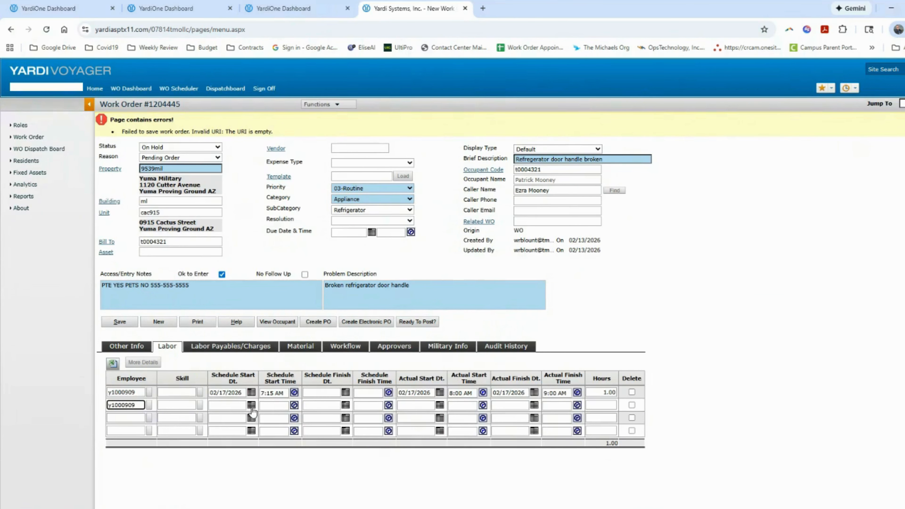
pyautogui.click(251, 405)
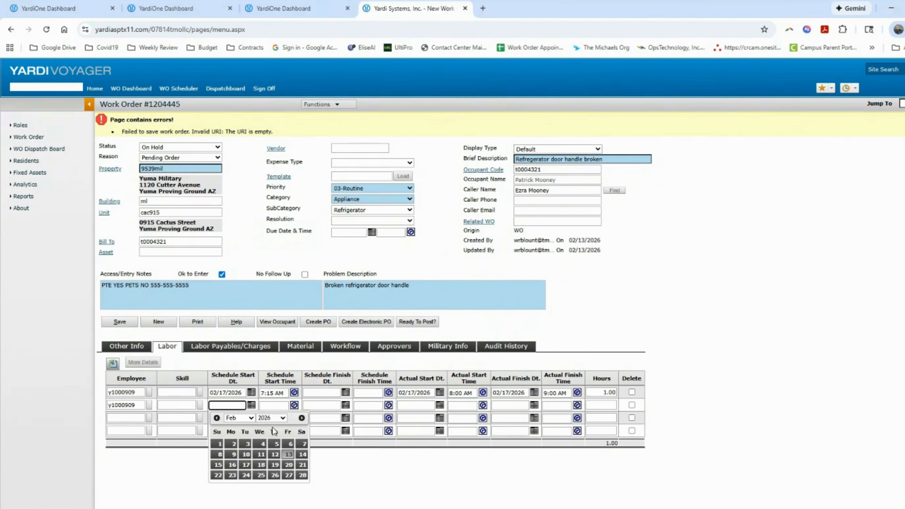
pyautogui.click(289, 476)
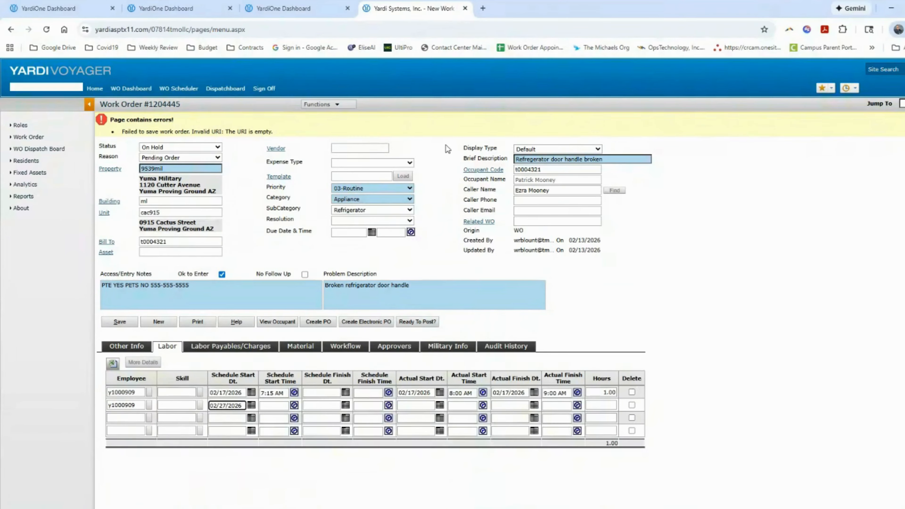
pyautogui.click(294, 405)
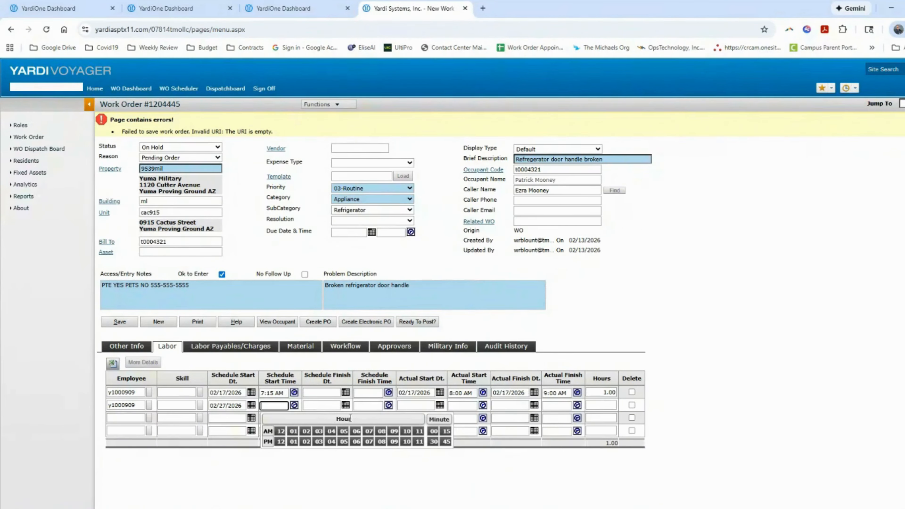
pyautogui.click(369, 432)
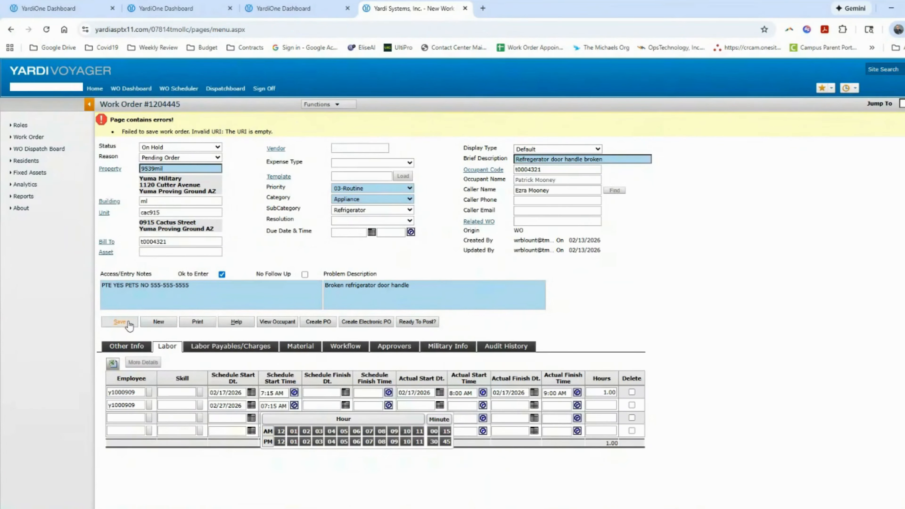
pyautogui.click(121, 322)
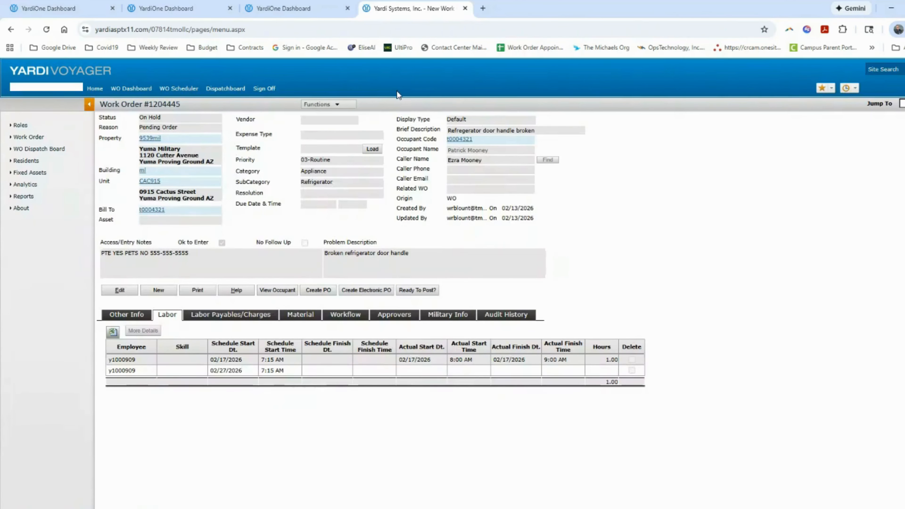
pyautogui.click(343, 104)
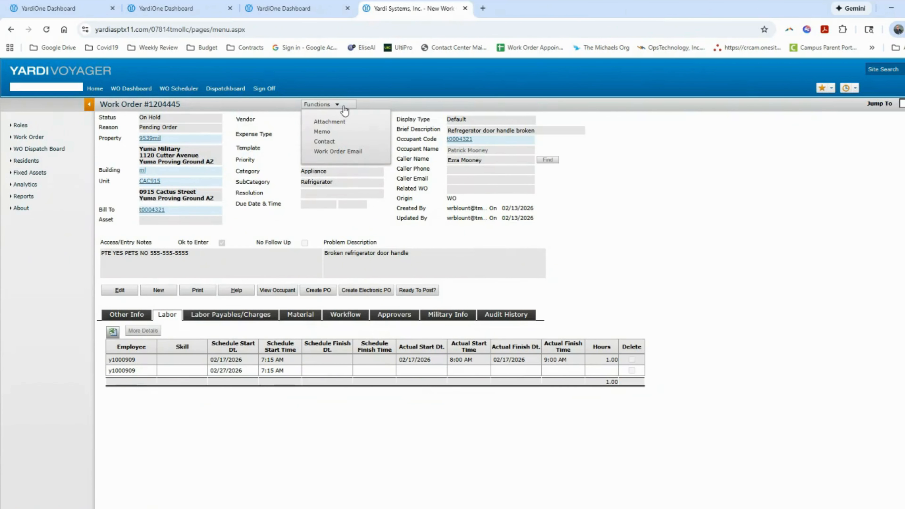
pyautogui.click(344, 152)
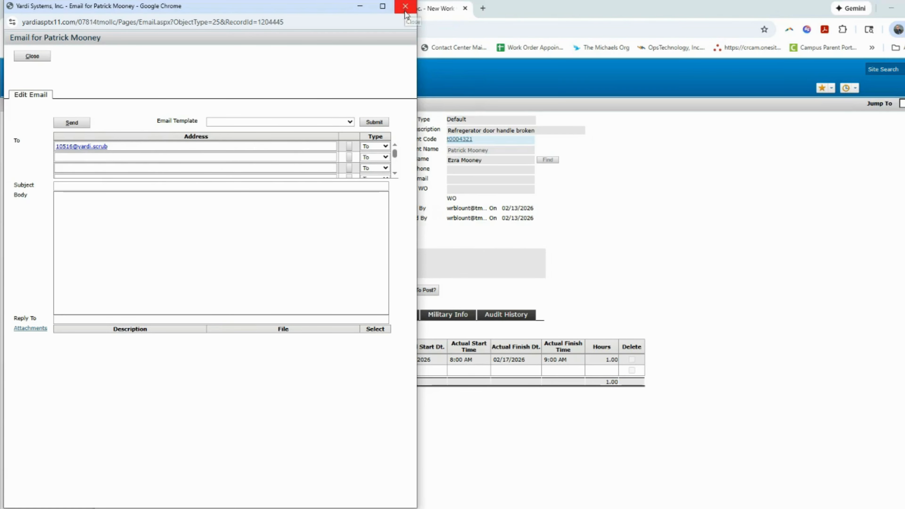
pyautogui.click(118, 148)
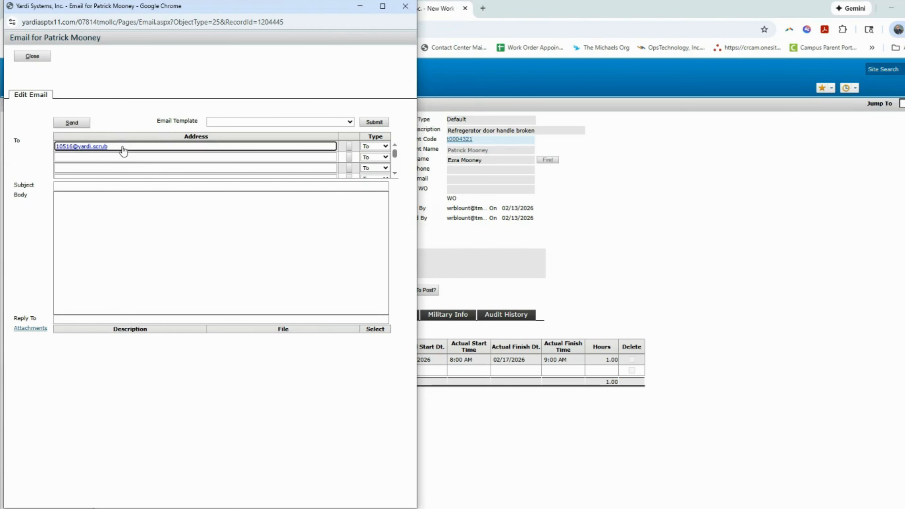
pyautogui.moveTo(121, 147); pyautogui.dragTo(56, 146)
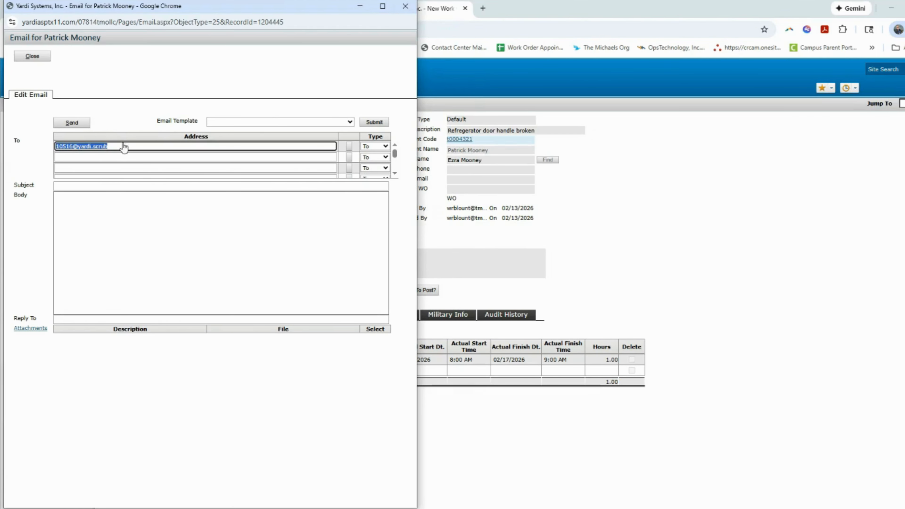
pyautogui.click(408, 9)
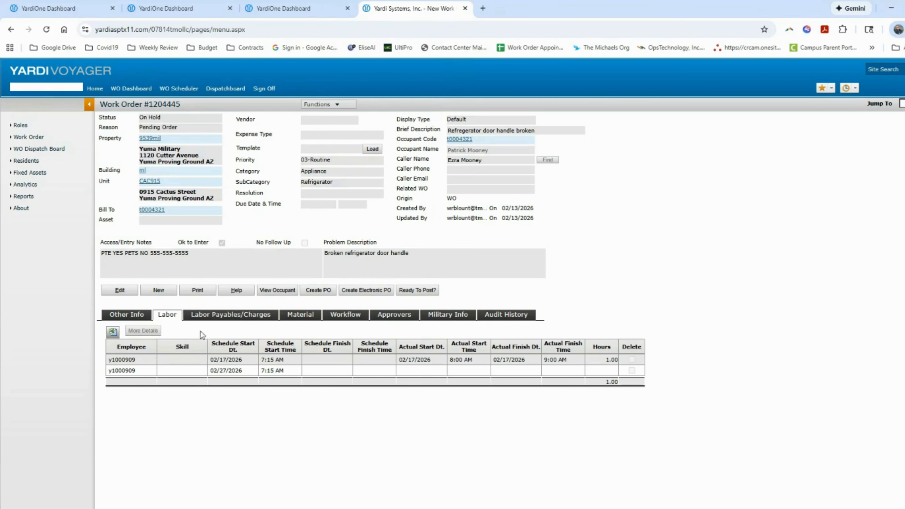
pyautogui.click(131, 319)
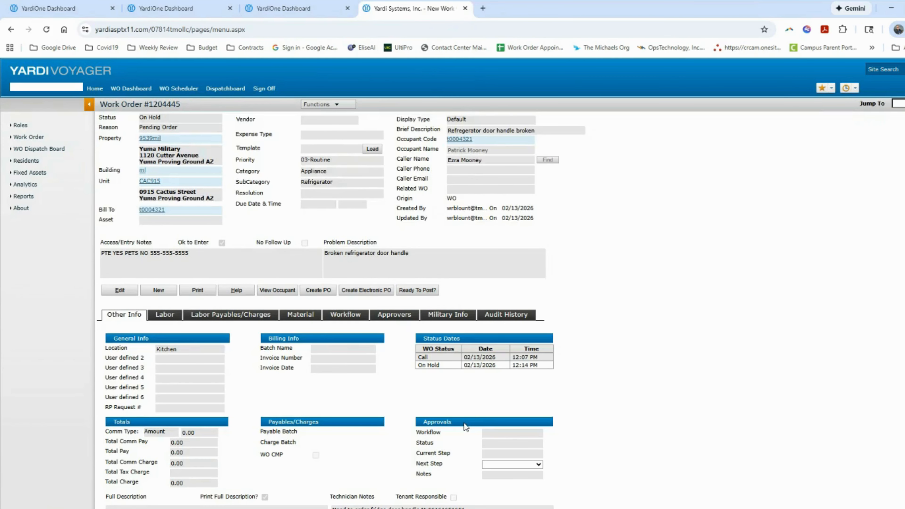
# Put the work order back into edit mode and change its reason to On Order, keeping status On Hold
pyautogui.scroll(-3, 520, 351)
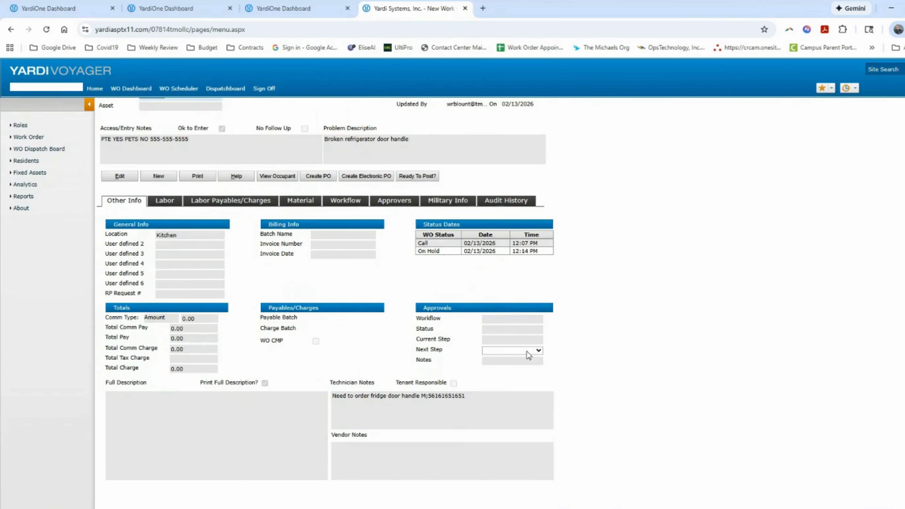
pyautogui.scroll(3, 393, 396)
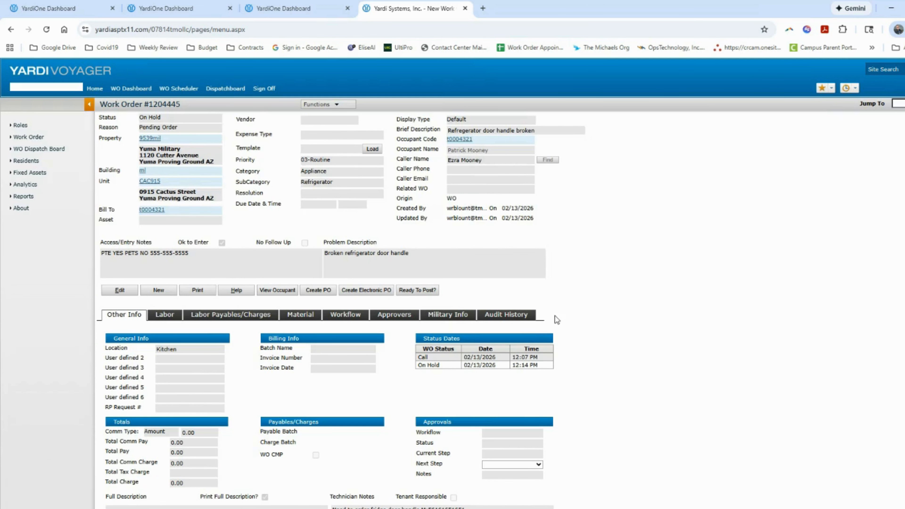
pyautogui.click(122, 296)
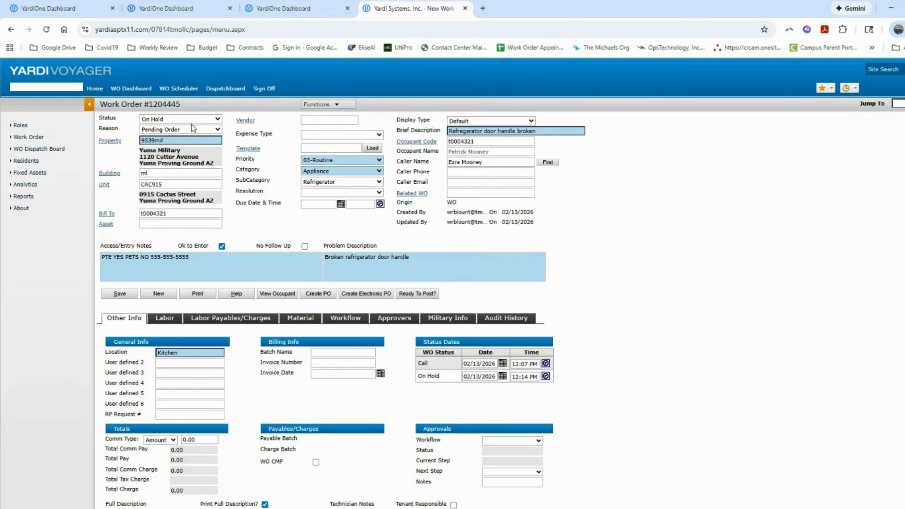
pyautogui.click(198, 120)
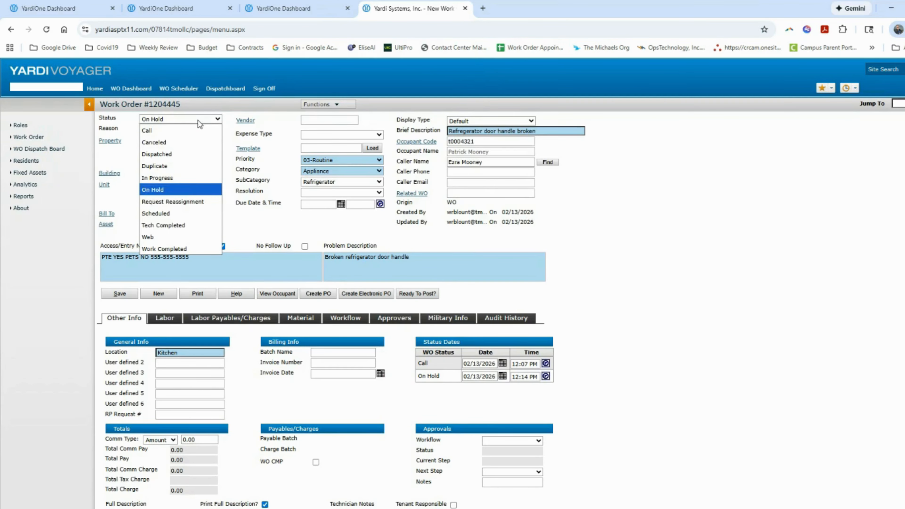
pyautogui.click(125, 149)
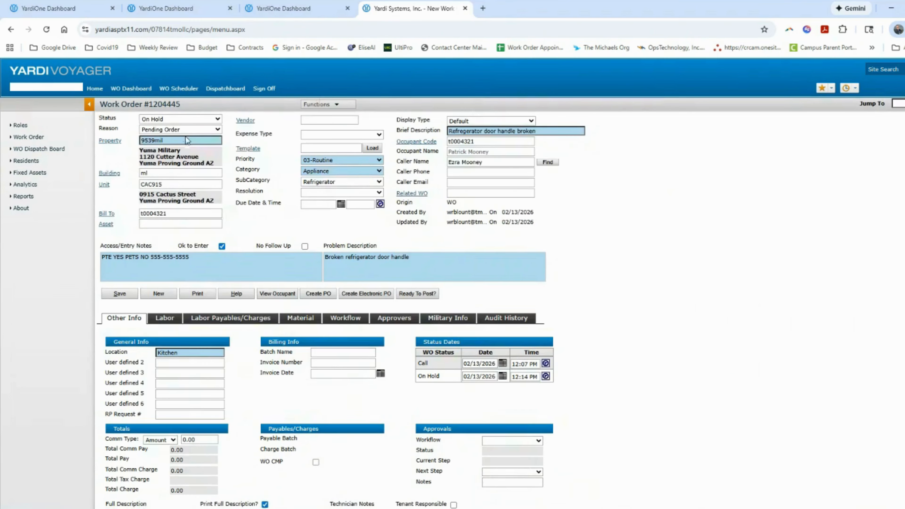
pyautogui.click(218, 130)
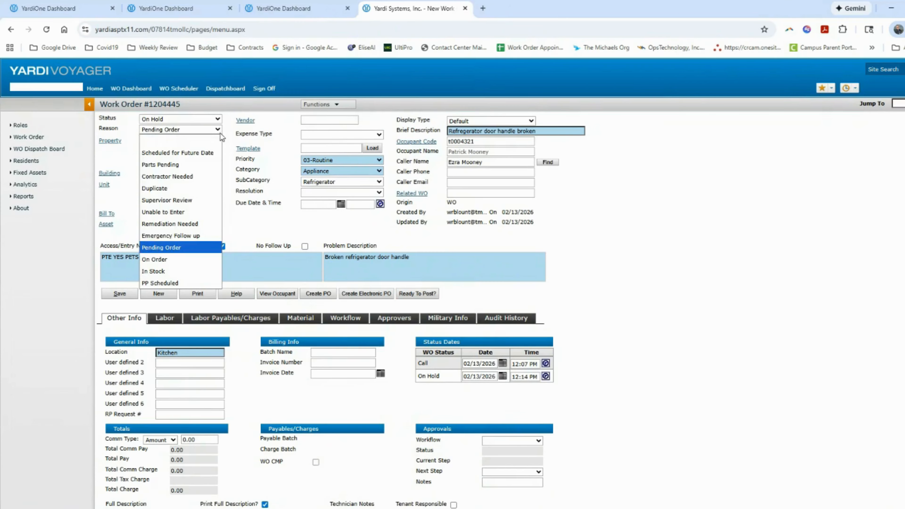
pyautogui.click(208, 260)
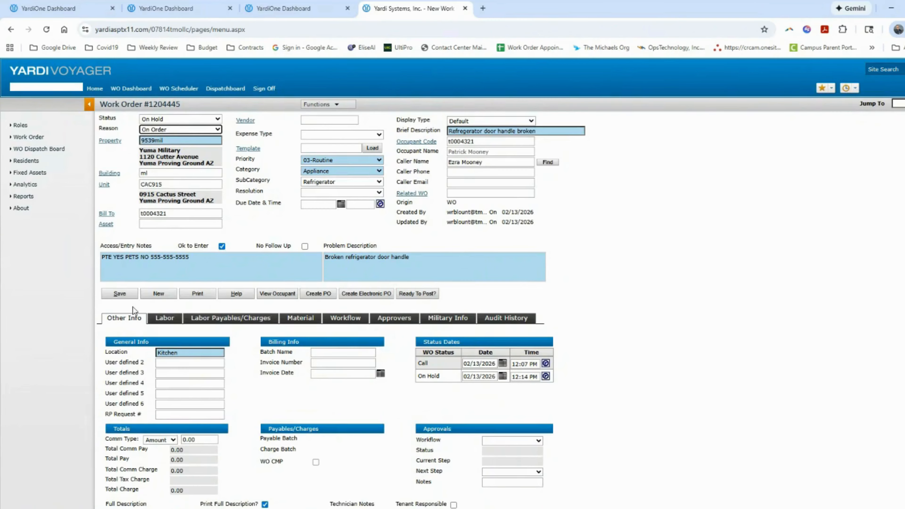
# Append 'Ordered from Reliable' to the technician notes and save the work order
pyautogui.scroll(-3, 460, 426)
pyautogui.click(484, 395)
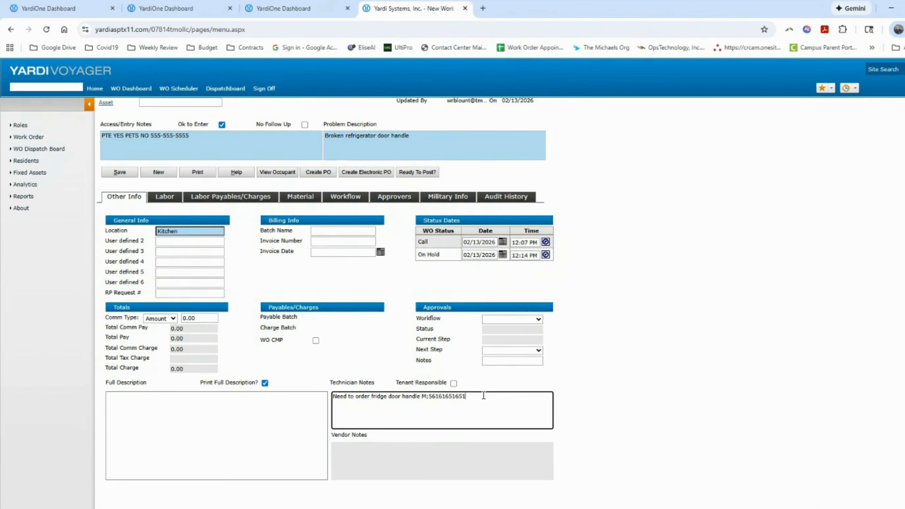
pyautogui.write('. Ordered from Reliable WO number')
pyautogui.press('BackSpace')
pyautogui.press('BackSpace')
pyautogui.press('BackSpace')
pyautogui.press('BackSpace')
pyautogui.press('BackSpace')
pyautogui.press('BackSpace')
pyautogui.click(123, 174)
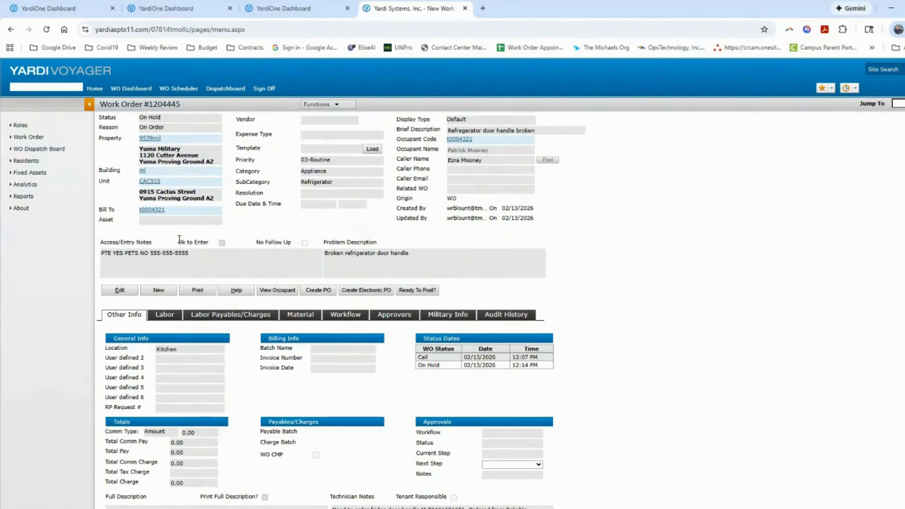
# Reopen the work order for editing and change its reason to In Stock
pyautogui.click(120, 290)
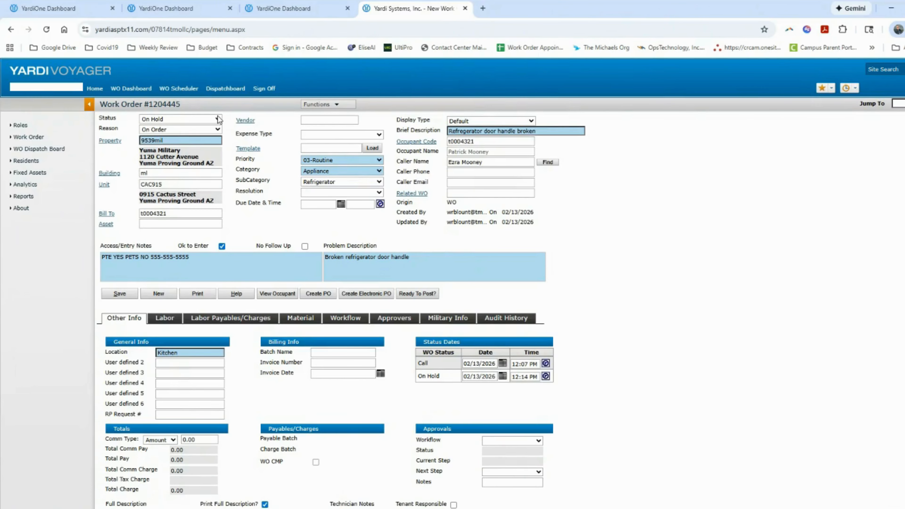
pyautogui.click(217, 131)
pyautogui.click(211, 273)
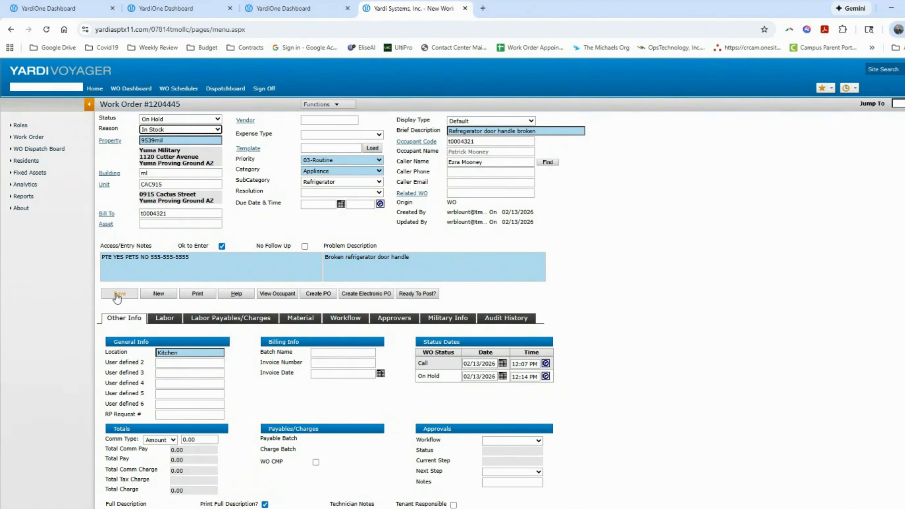
# Add the technician note '2/13 received in parts pending cage', correcting the misspelled 'recevied'
pyautogui.scroll(-3, 209, 300)
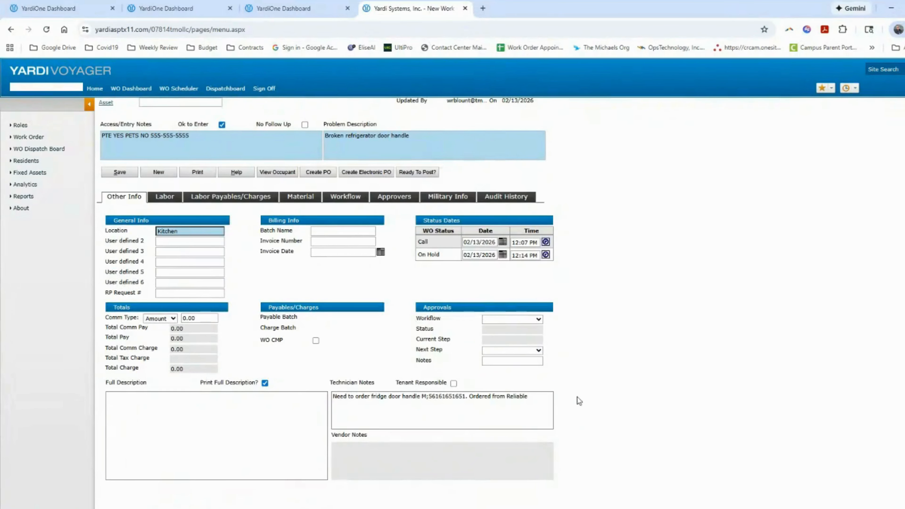
pyautogui.click(544, 393)
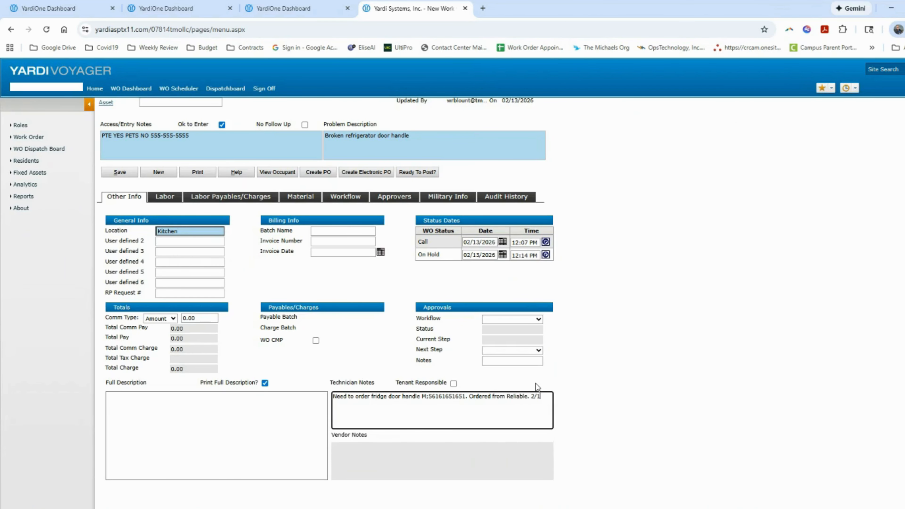
pyautogui.write('2/13 recevied in parts pending cage')
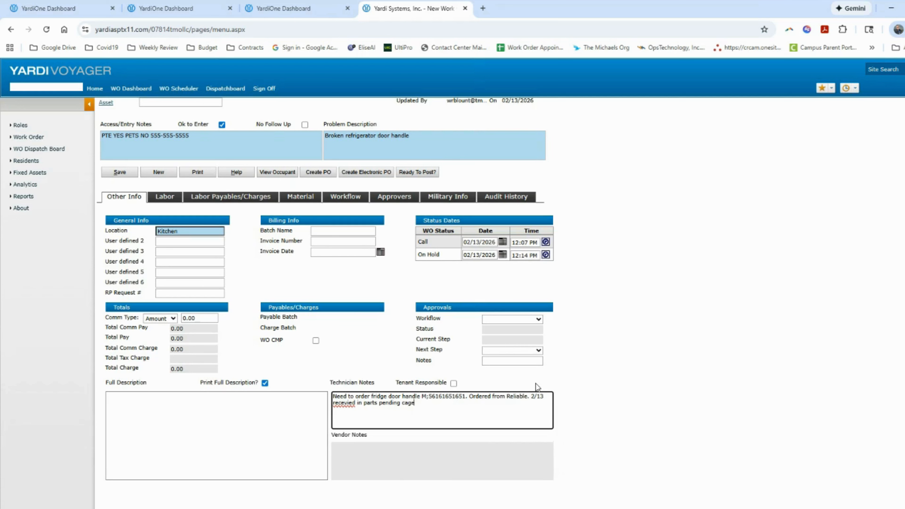
pyautogui.rightClick(351, 410)
pyautogui.click(381, 198)
pyautogui.scroll(3, 488, 405)
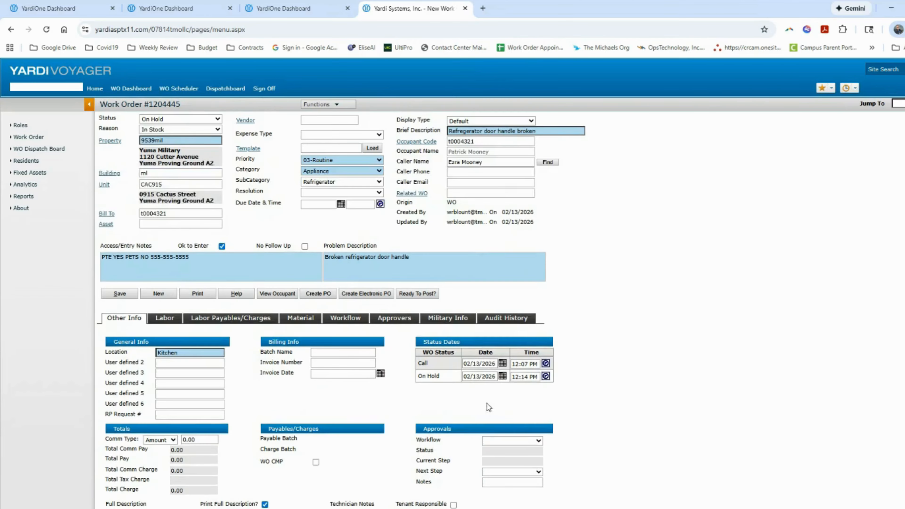
pyautogui.click(323, 105)
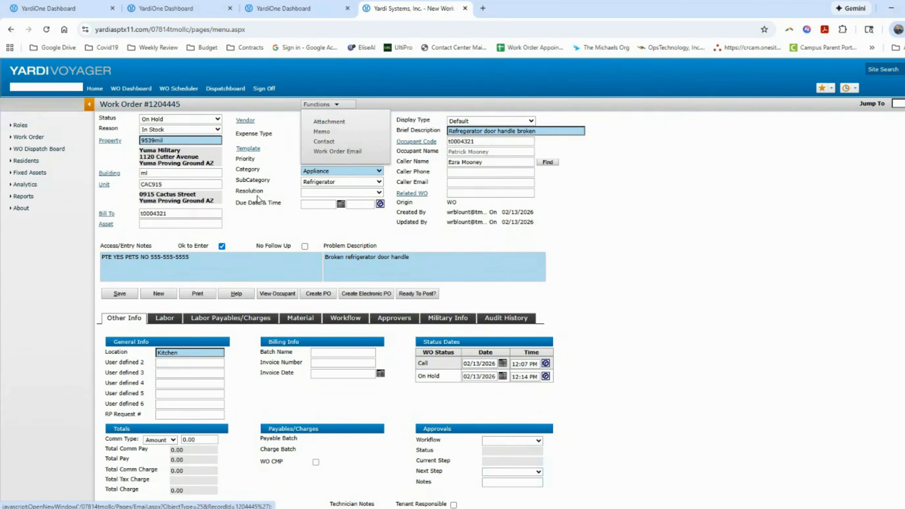
# Save the work order changes and display its Military Info details
pyautogui.click(119, 294)
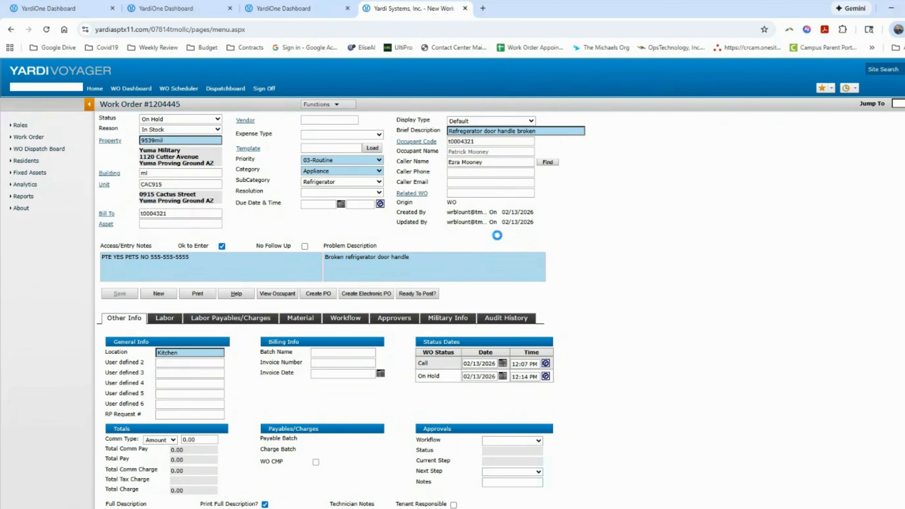
pyautogui.scroll(3, 655, 254)
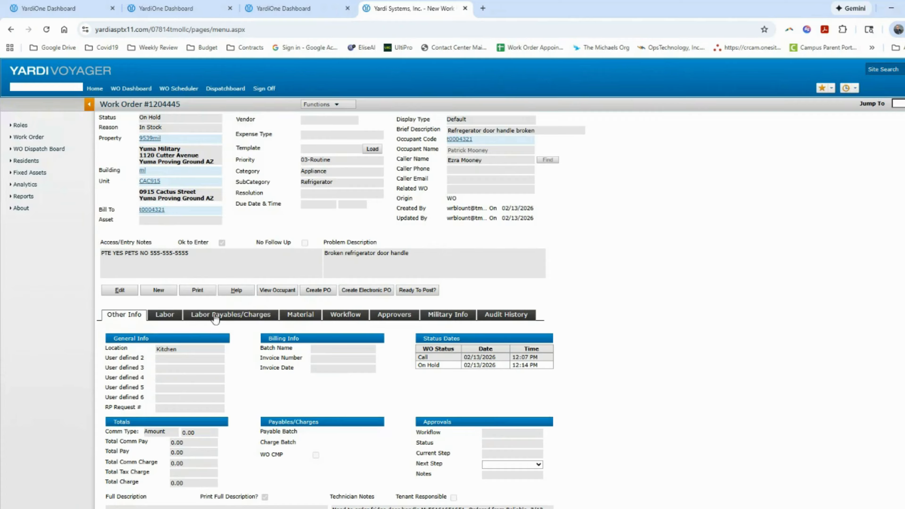
pyautogui.click(447, 315)
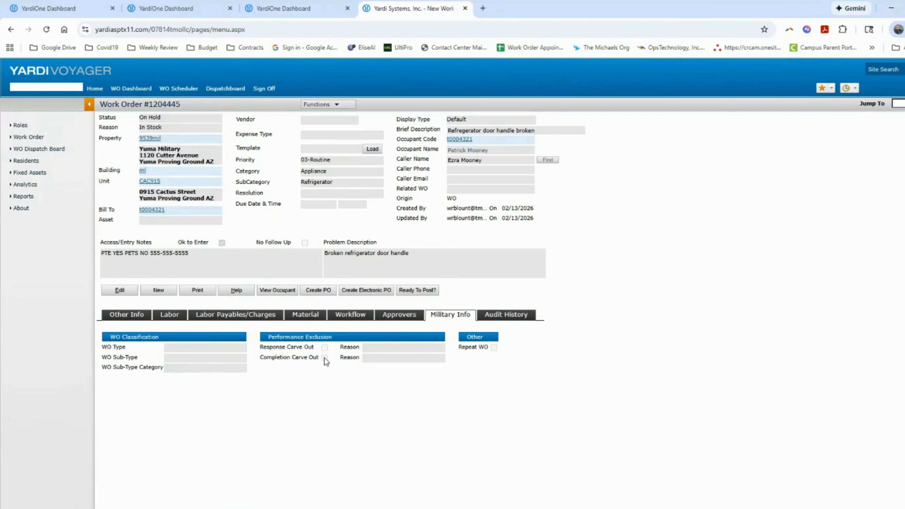
# Mark the work order as a Response Carve Out with reason Pending Parts and save
pyautogui.click(128, 292)
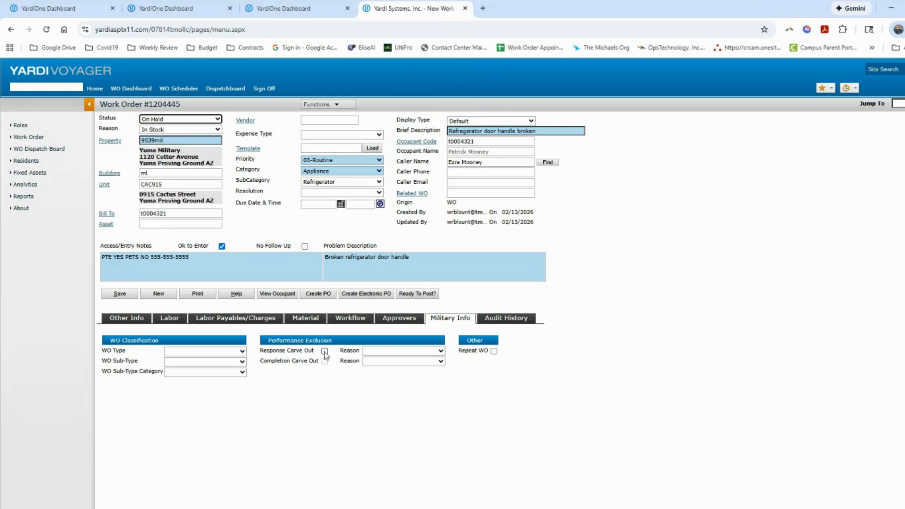
pyautogui.click(324, 351)
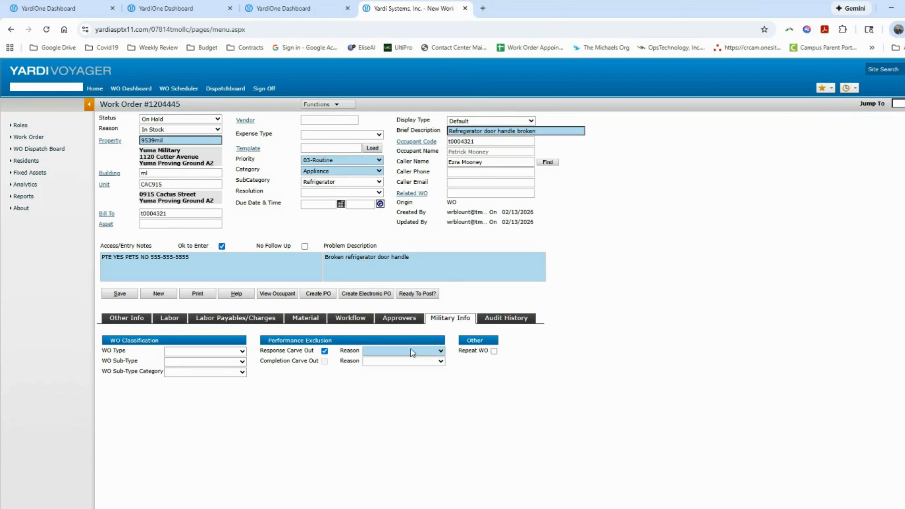
pyautogui.click(442, 351)
pyautogui.click(424, 388)
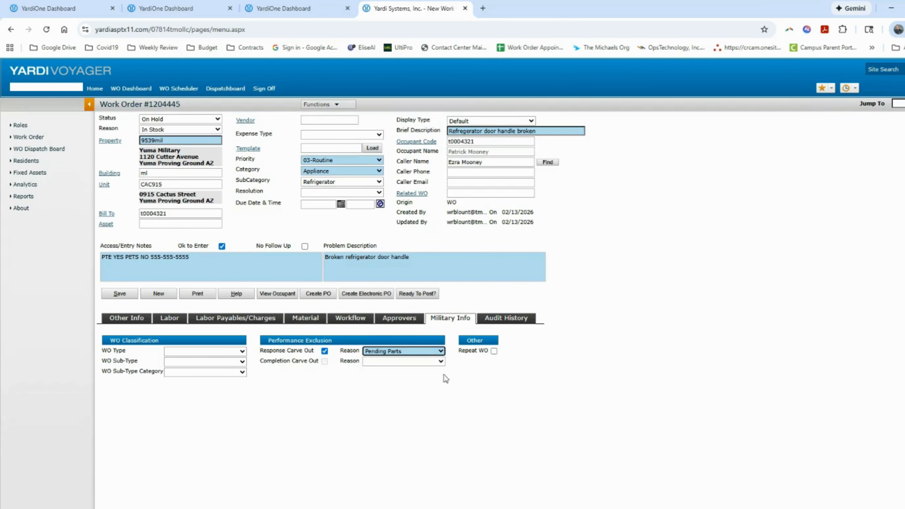
pyautogui.click(128, 295)
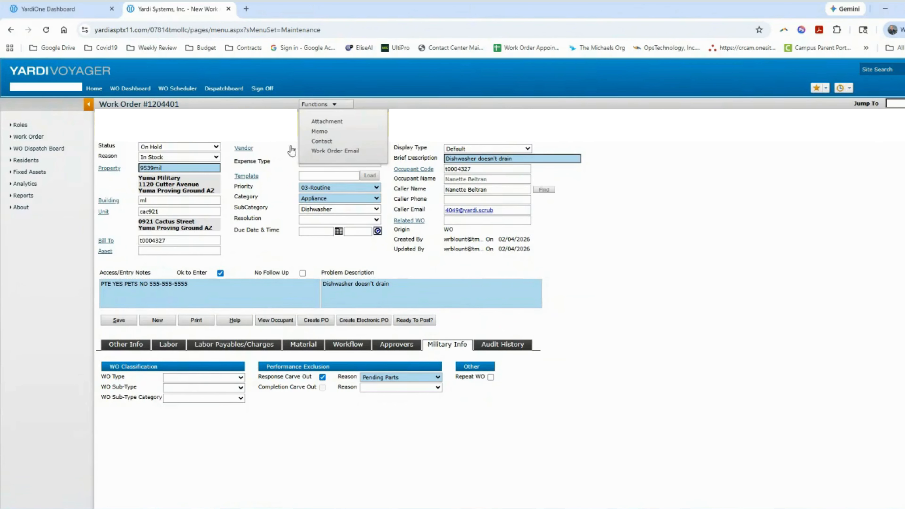
pyautogui.click(323, 135)
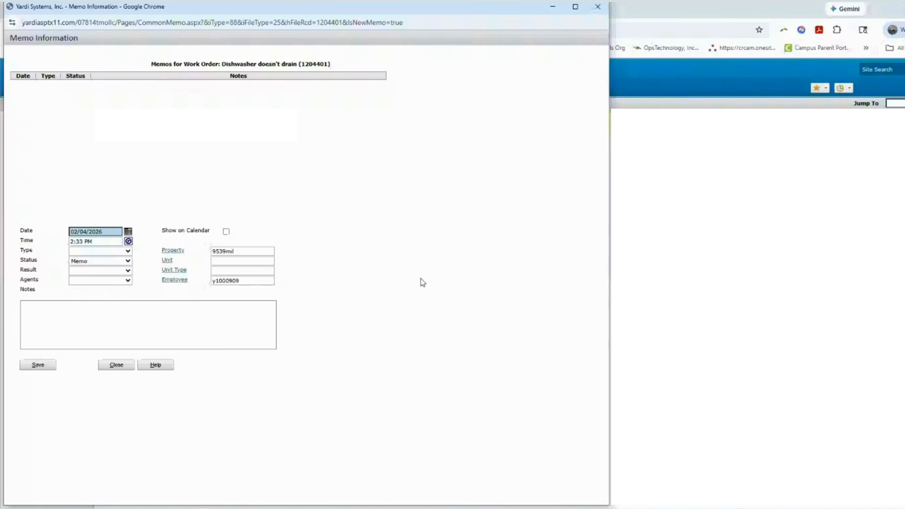
pyautogui.click(64, 311)
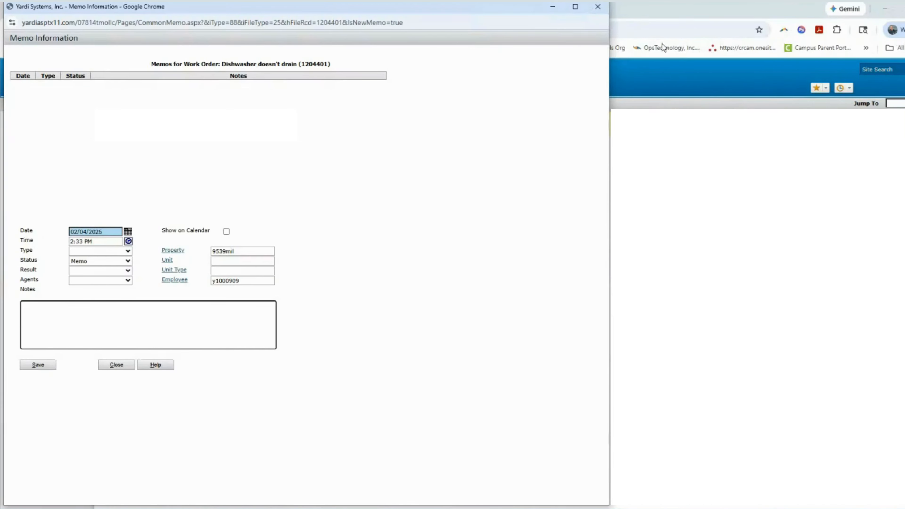
pyautogui.write('gd')
pyautogui.click(597, 8)
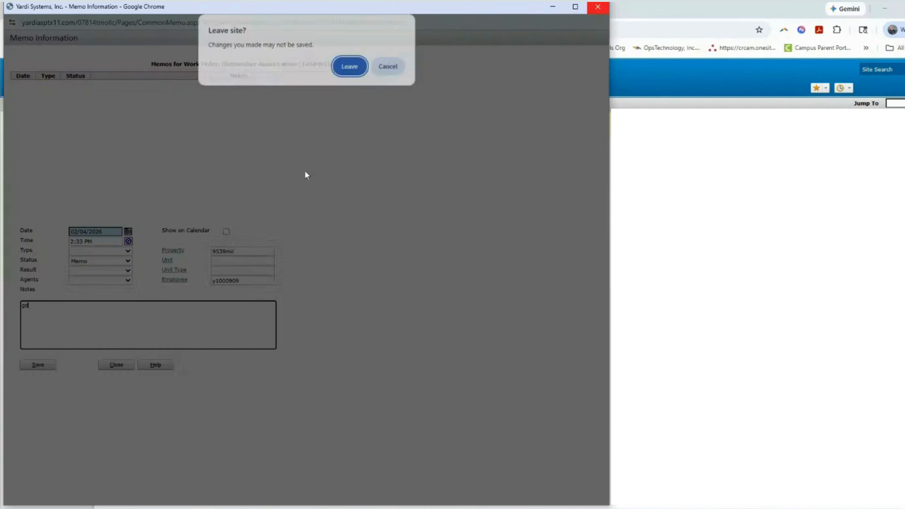
pyautogui.click(352, 69)
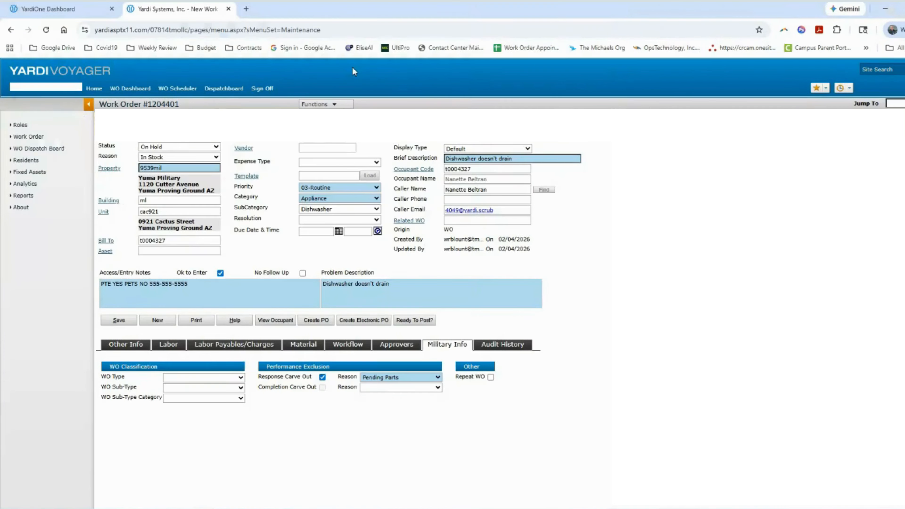
pyautogui.click(327, 102)
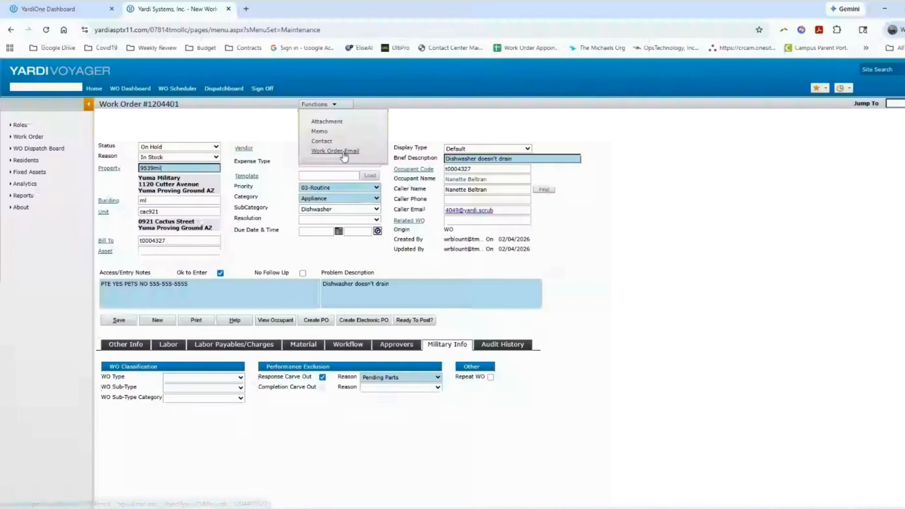
pyautogui.click(327, 122)
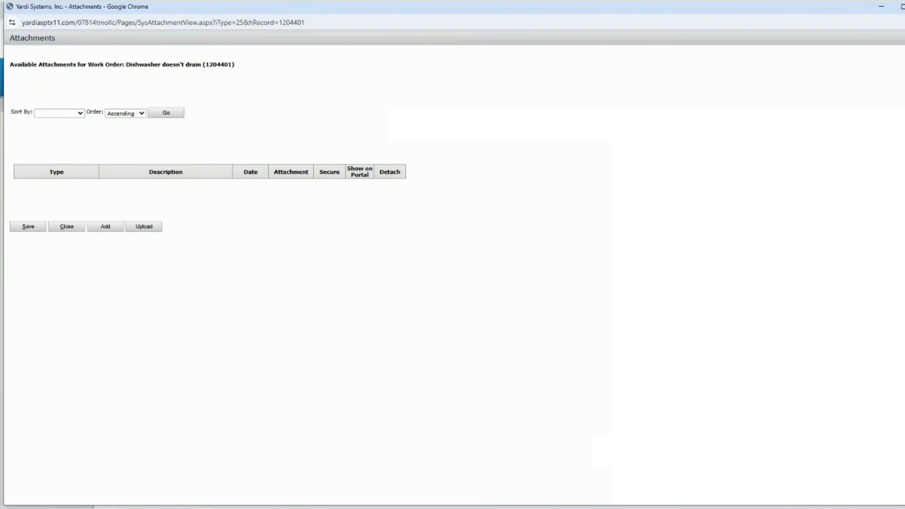
pyautogui.click(904, 7)
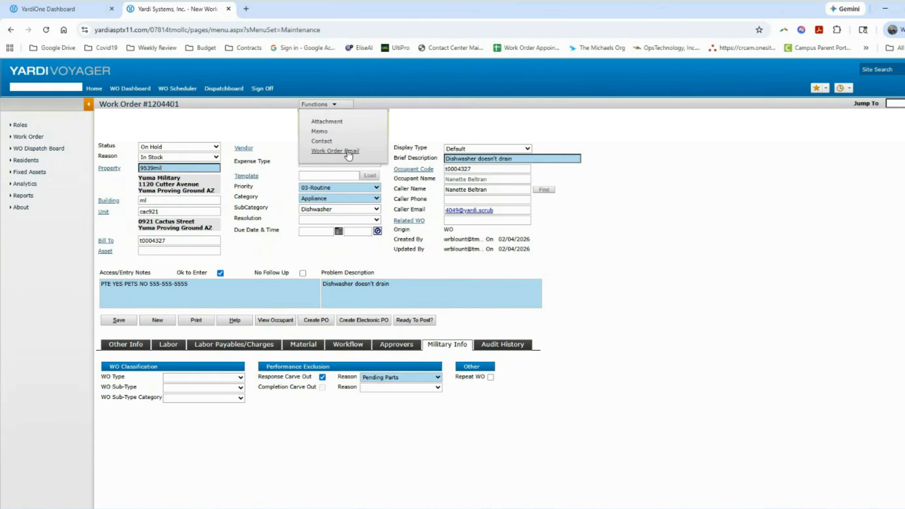
pyautogui.click(346, 152)
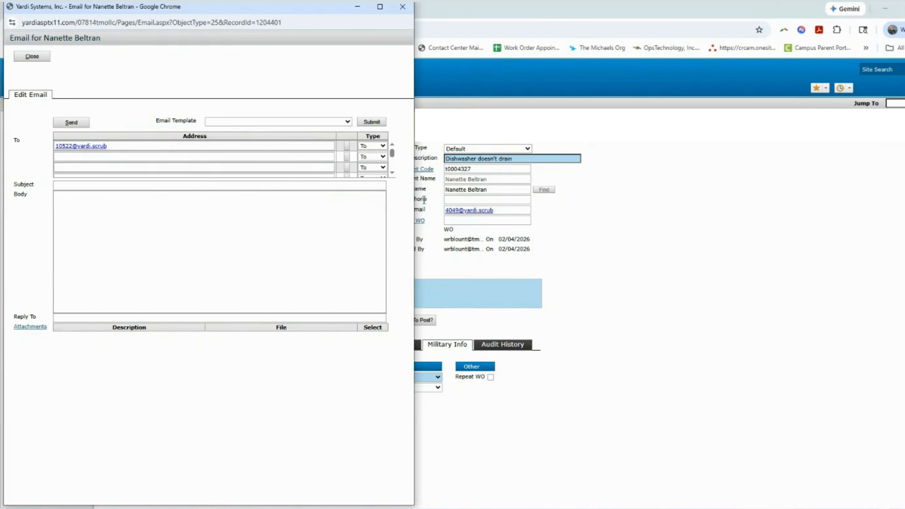
pyautogui.click(402, 11)
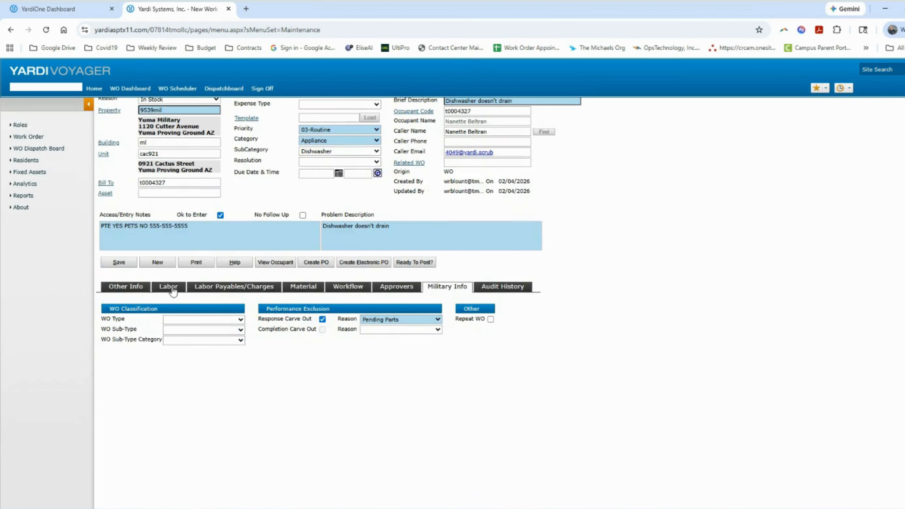
pyautogui.click(352, 290)
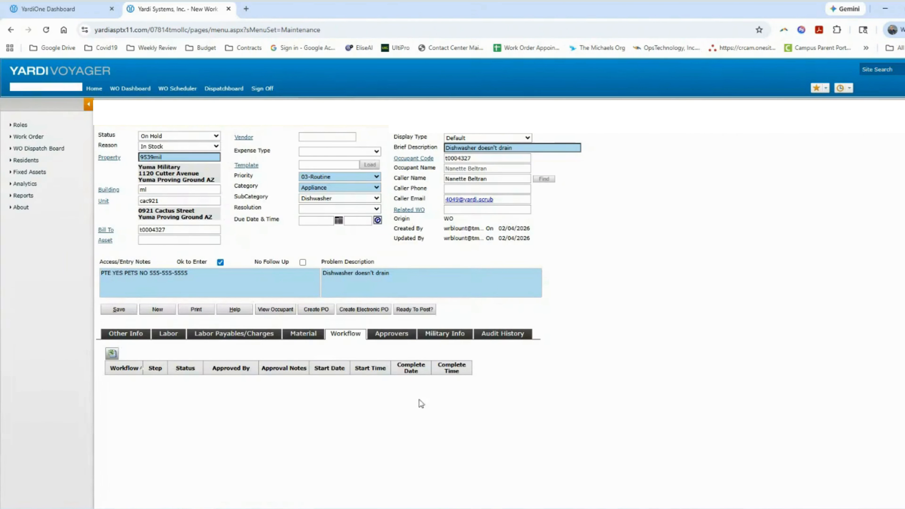
# Review the audit history, then leave the work order to start a new recurring work order
pyautogui.click(497, 334)
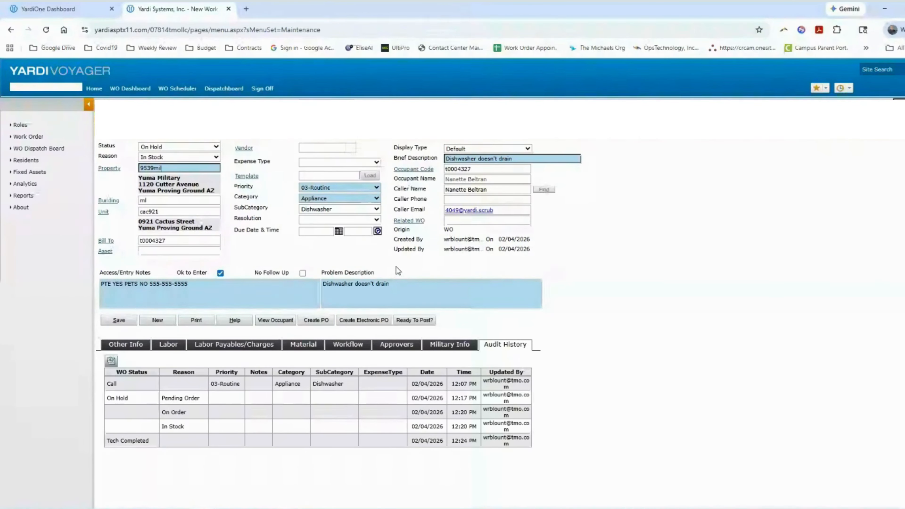
pyautogui.click(28, 136)
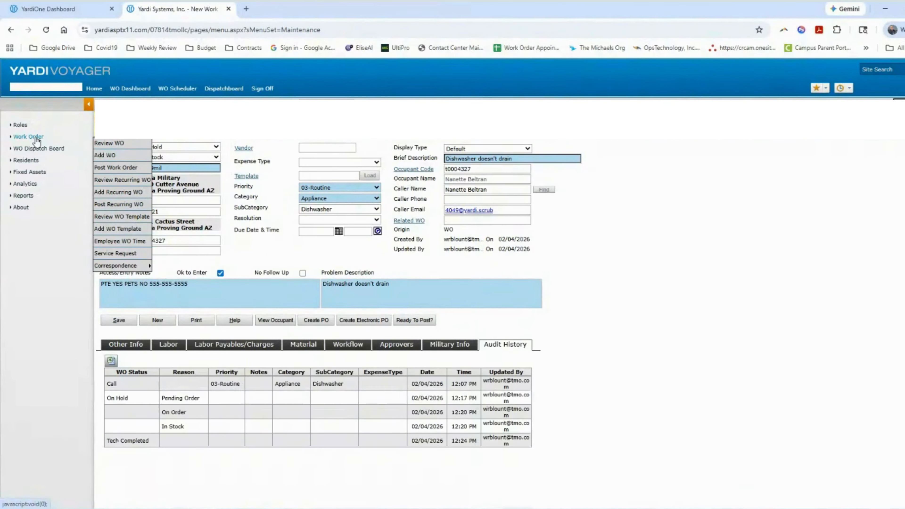
pyautogui.click(136, 196)
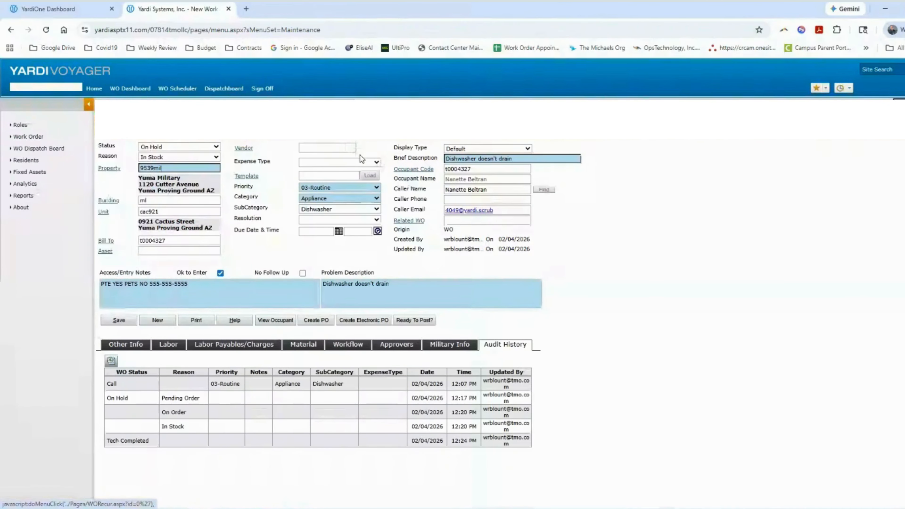
pyautogui.click(515, 93)
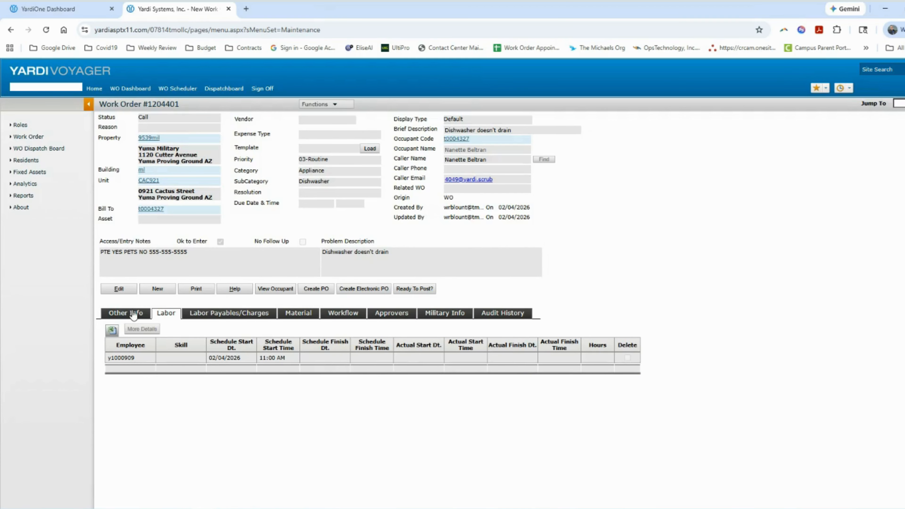
# In the Labor tab, set the actual start to 02/04/2026 at 04:00 PM
pyautogui.click(133, 313)
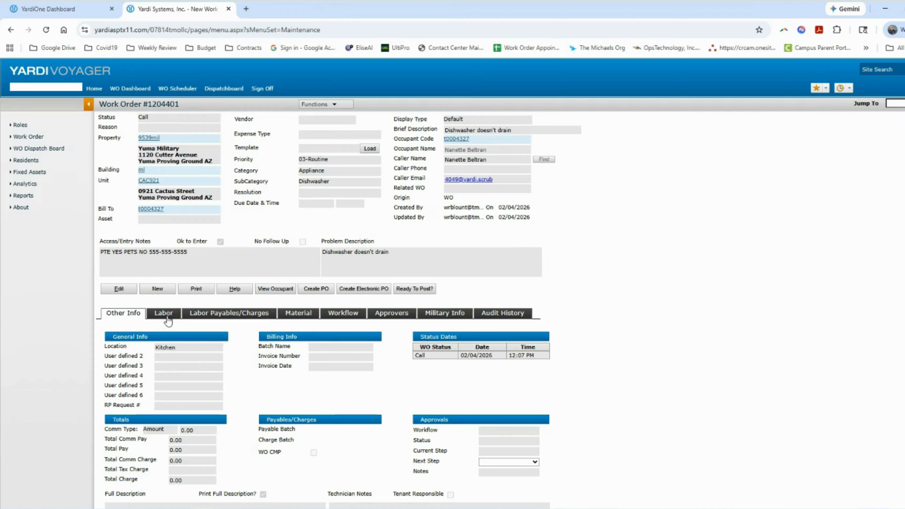
pyautogui.click(167, 318)
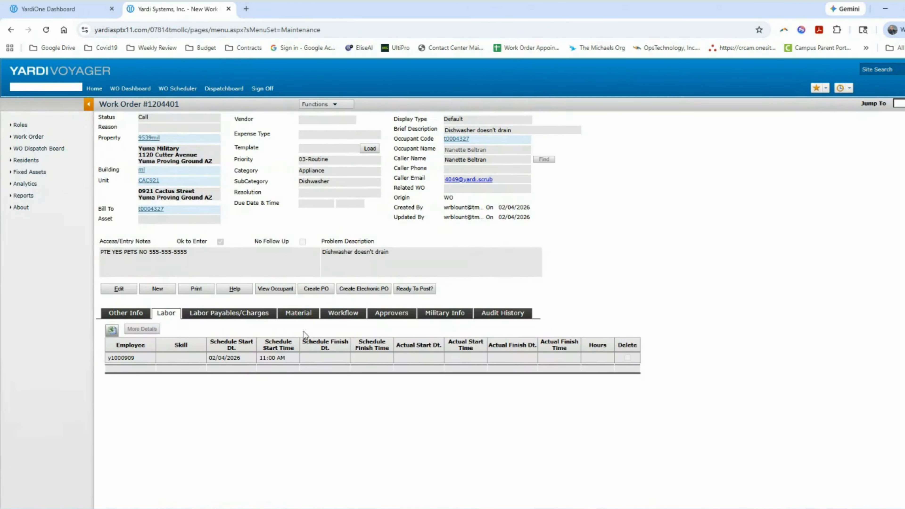
pyautogui.click(123, 292)
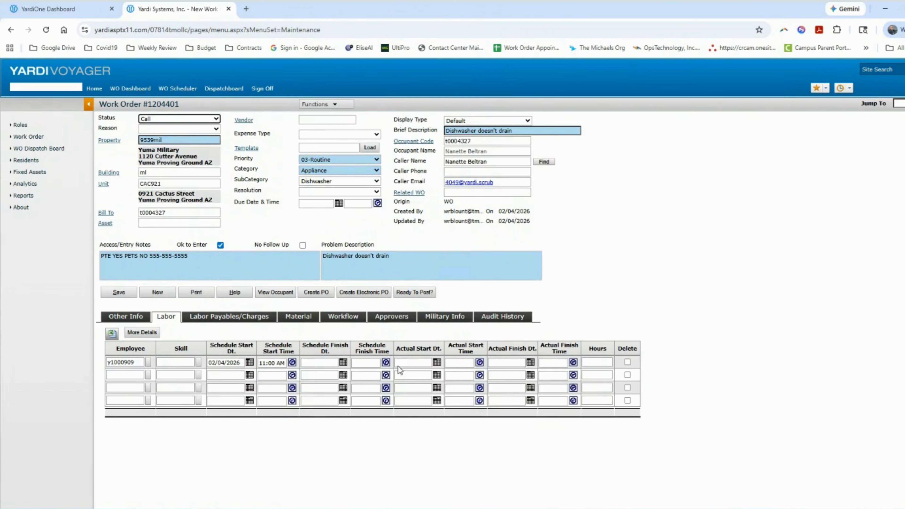
pyautogui.click(414, 362)
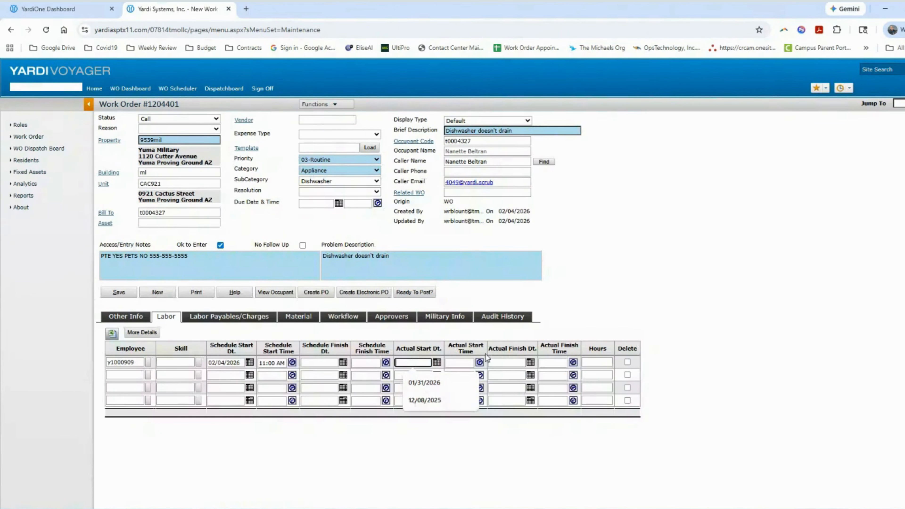
pyautogui.click(437, 362)
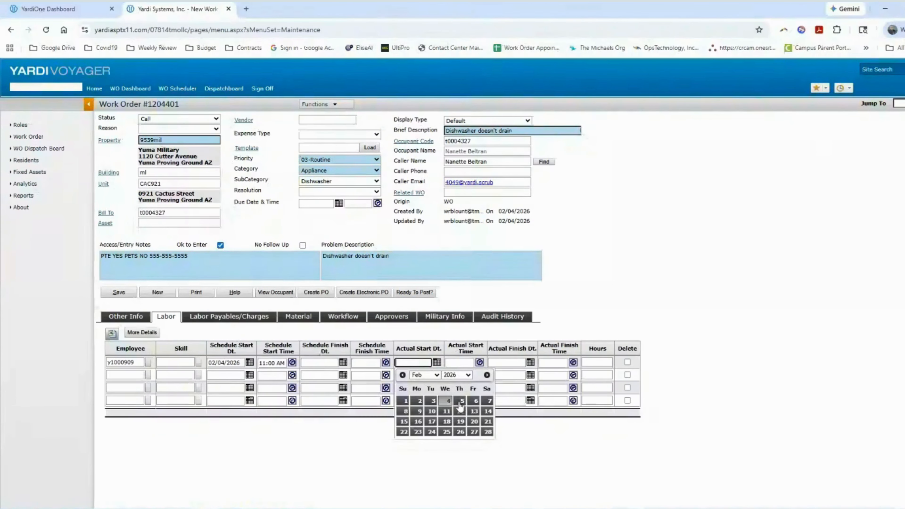
pyautogui.click(445, 401)
pyautogui.click(480, 363)
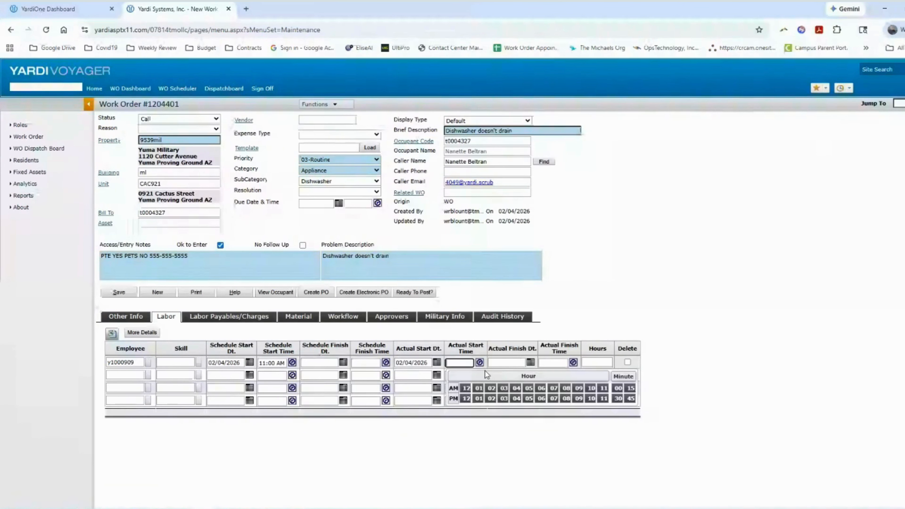
pyautogui.click(517, 398)
pyautogui.click(619, 391)
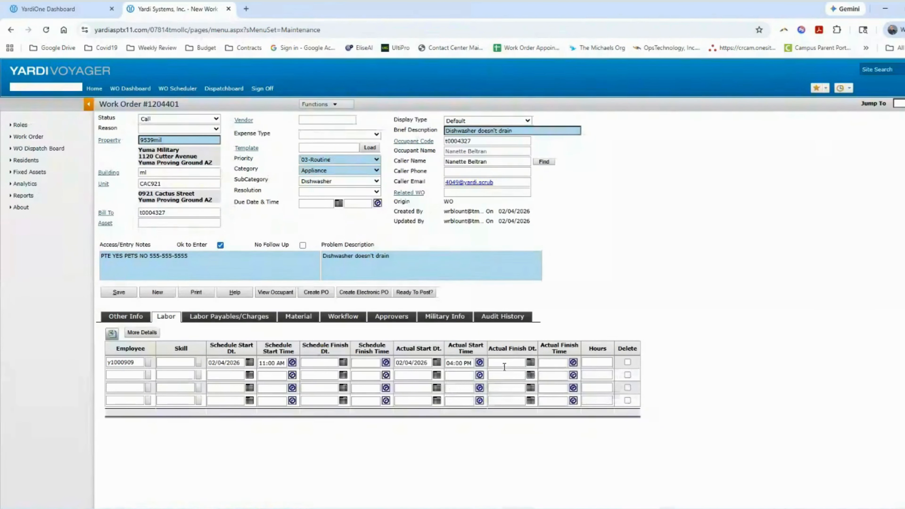
# Set the actual finish to 02/04/2026 at 05:00 PM, totalling 1.00 hour
pyautogui.click(530, 362)
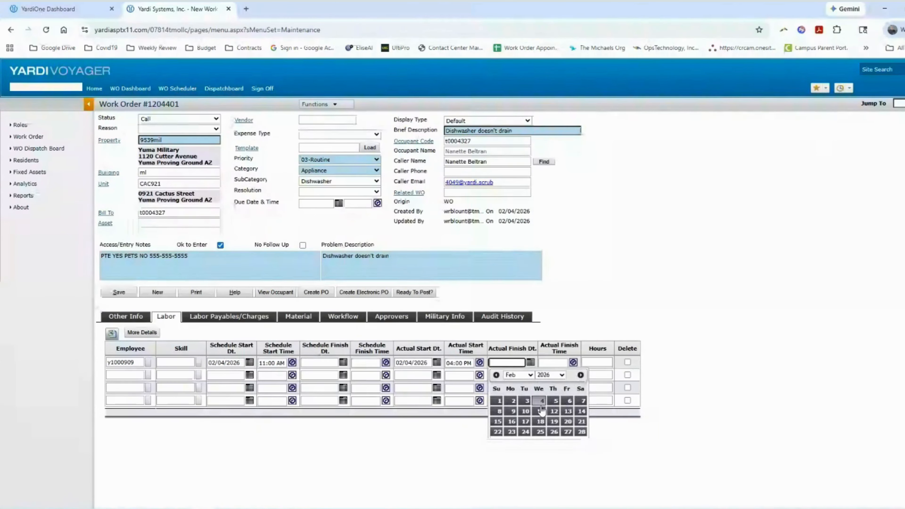
pyautogui.click(543, 405)
pyautogui.click(574, 363)
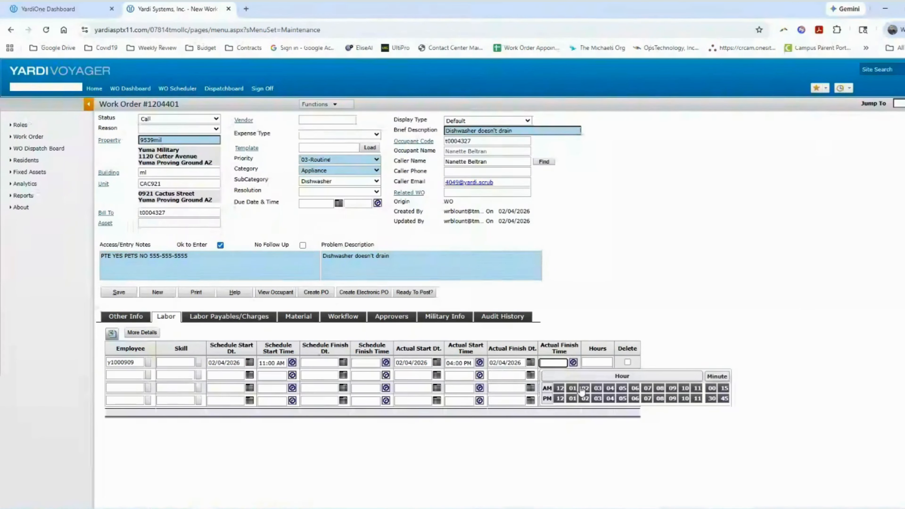
pyautogui.click(623, 400)
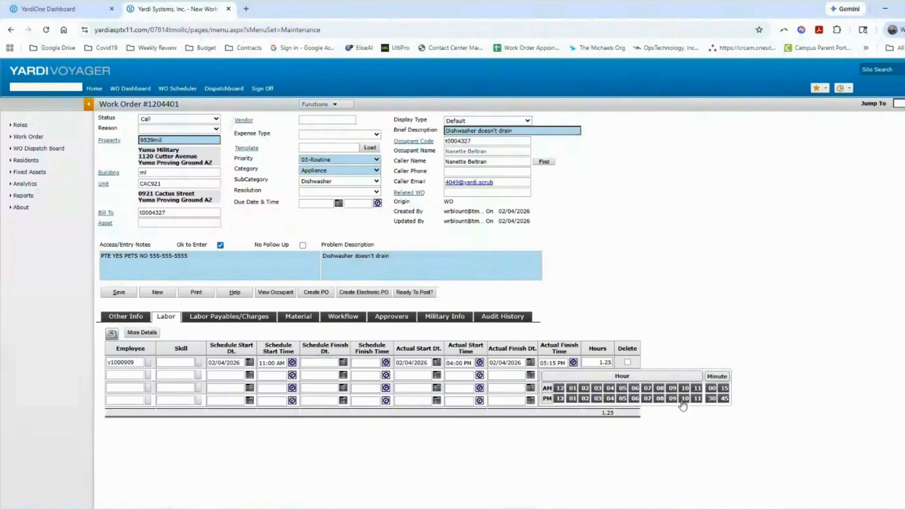
pyautogui.click(712, 388)
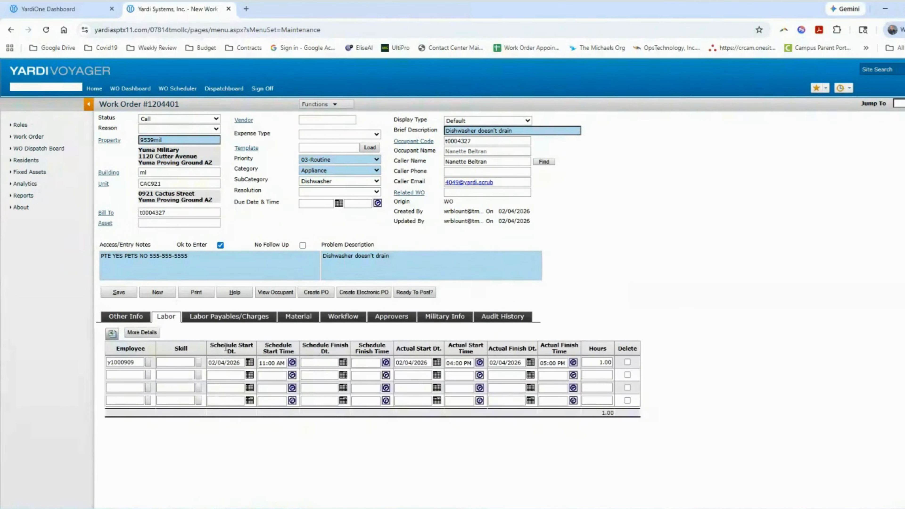
pyautogui.click(138, 318)
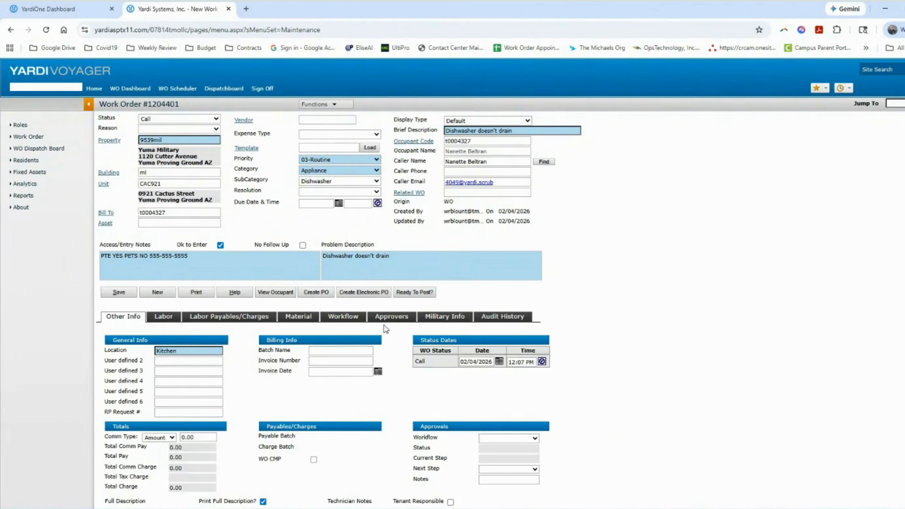
# Add 'Replaced pump' to the technician notes, set status to Work Completed, and save
pyautogui.scroll(-3, 384, 325)
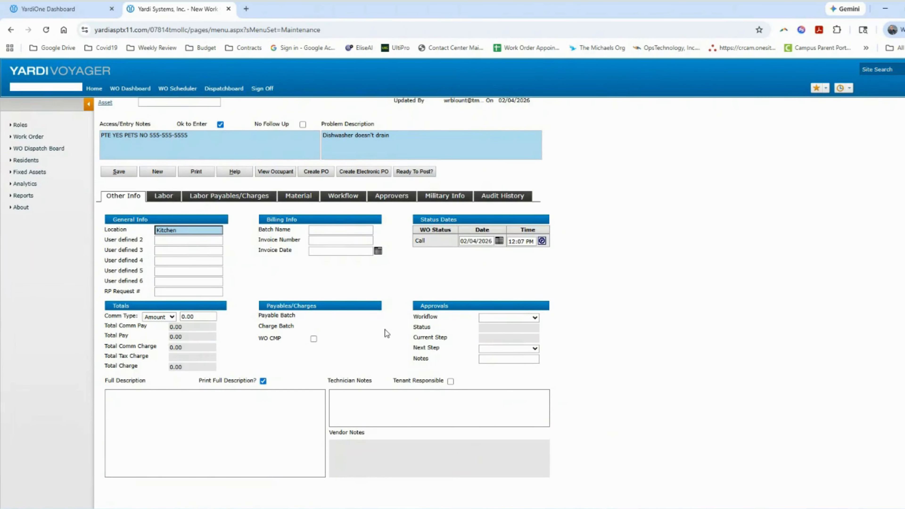
pyautogui.click(351, 405)
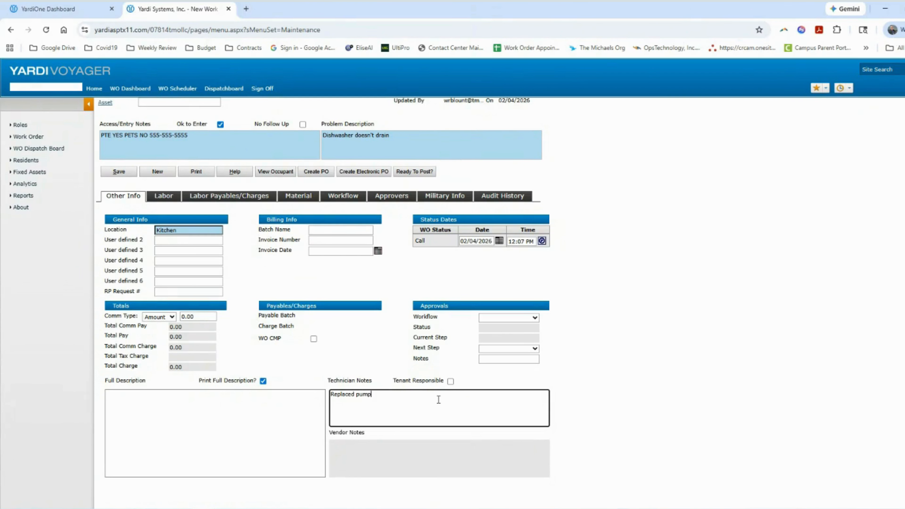
pyautogui.press('Tab')
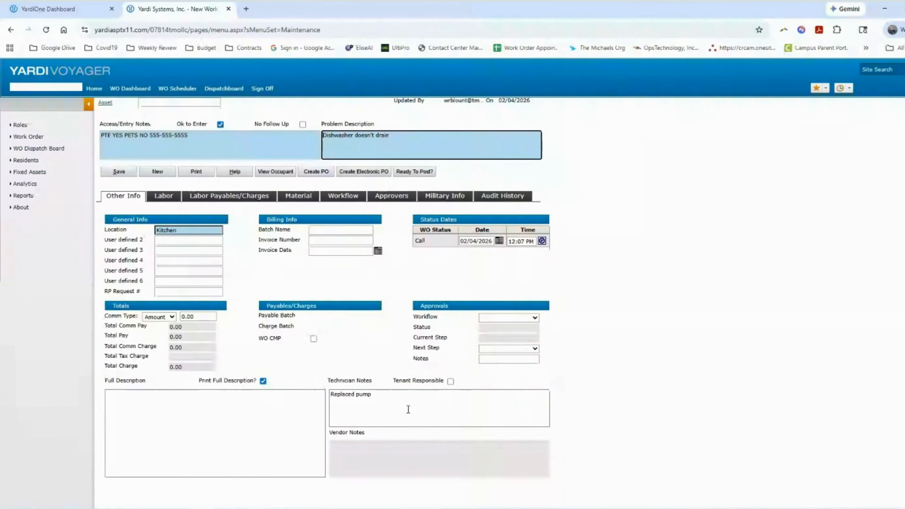
pyautogui.scroll(3, 273, 301)
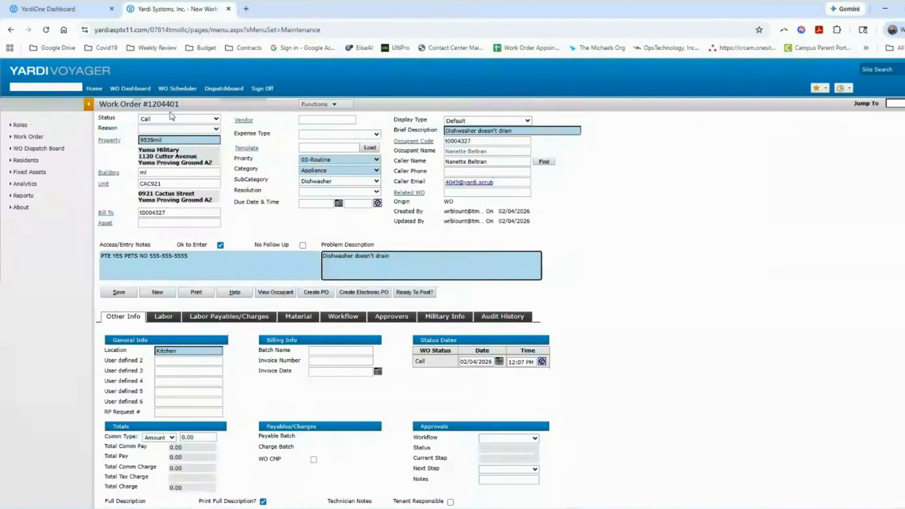
pyautogui.click(212, 120)
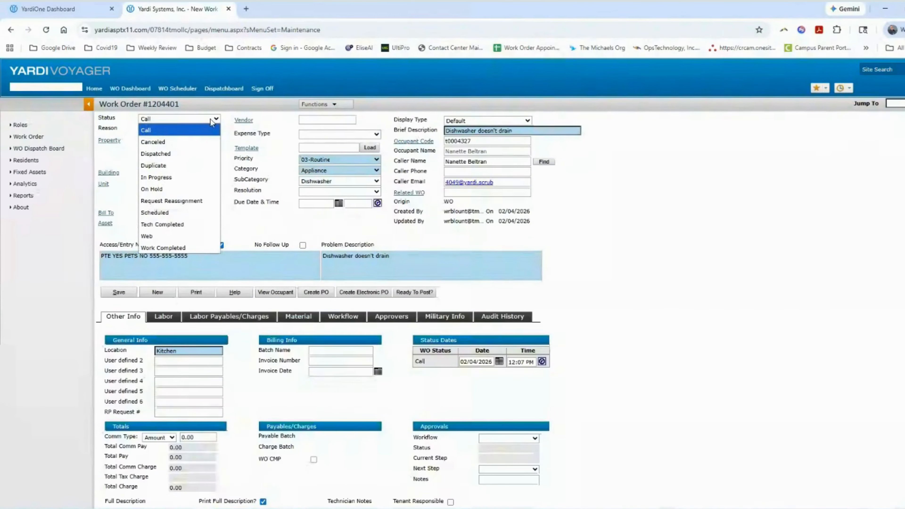
pyautogui.click(204, 248)
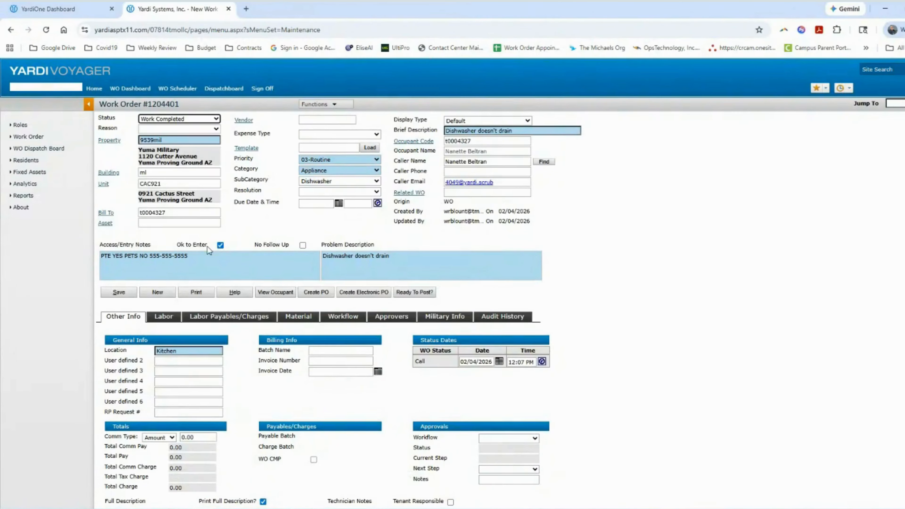
pyautogui.scroll(-3, 233, 240)
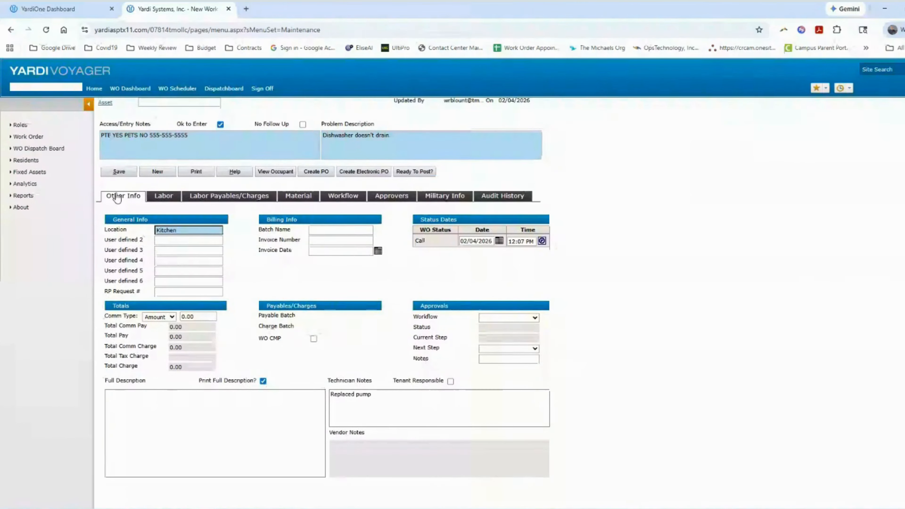
pyautogui.click(122, 173)
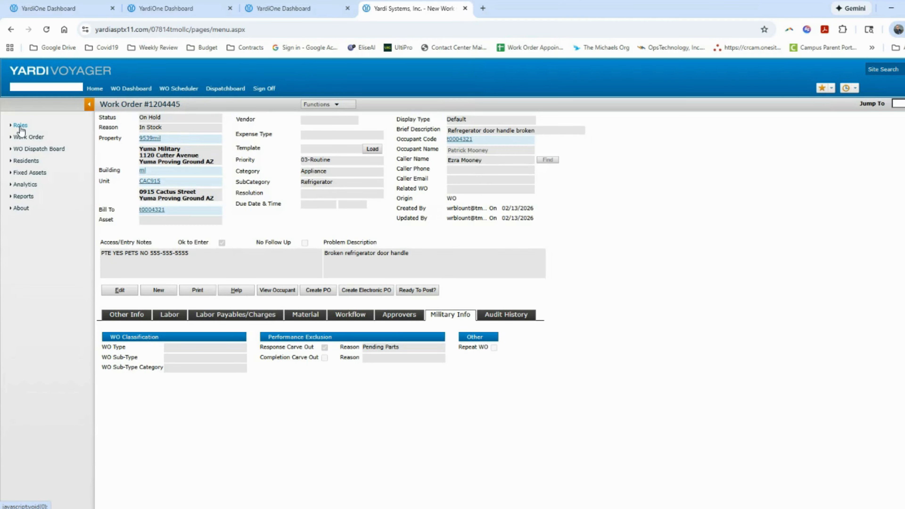
# Switch to the Maintenance role and open the WO Counts Dashboard
pyautogui.click(21, 129)
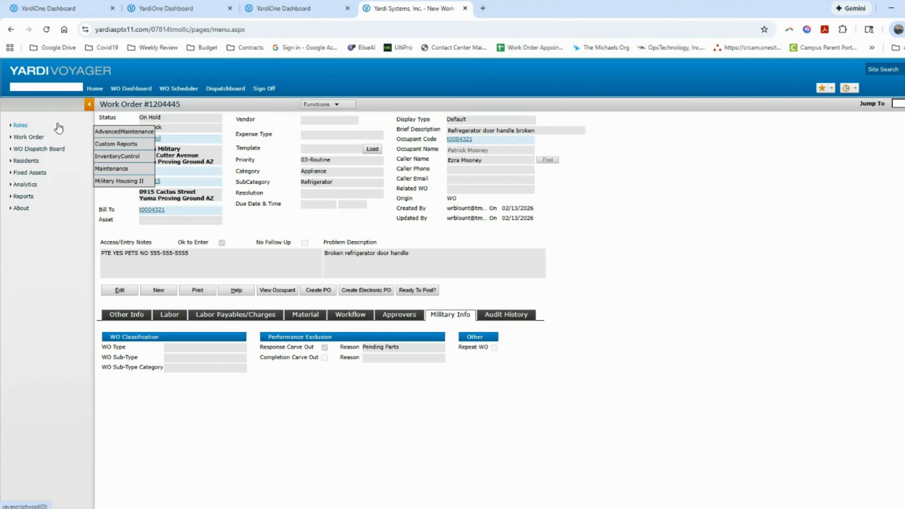
pyautogui.click(125, 169)
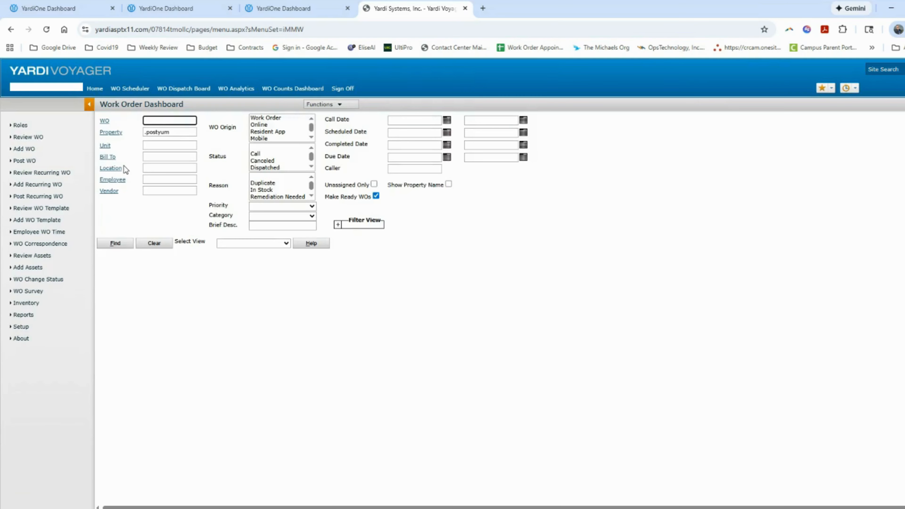
pyautogui.click(303, 95)
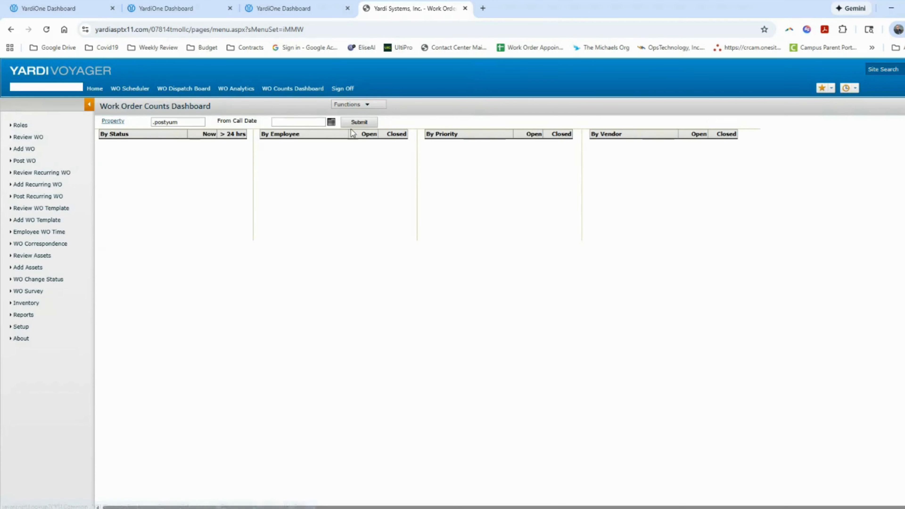
# Submit the dashboard to load work order counts for .postyum
pyautogui.click(359, 122)
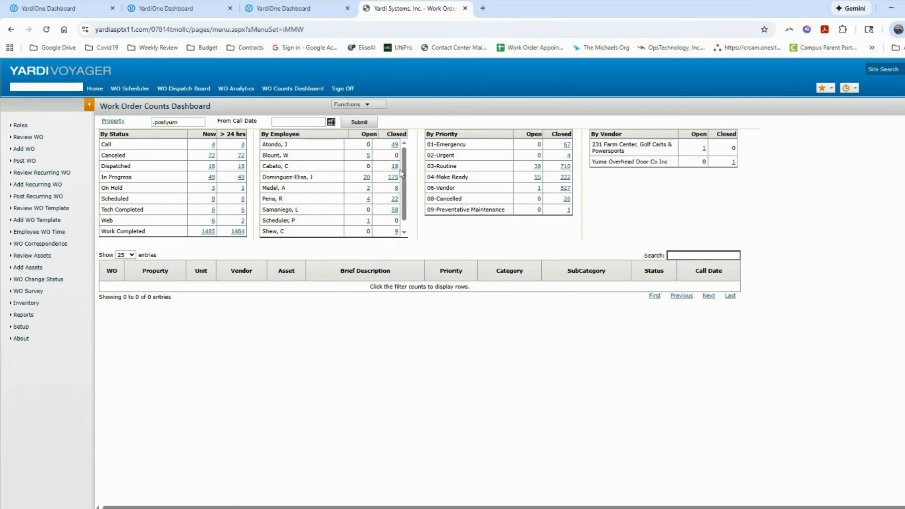
pyautogui.scroll(-1, 333, 167)
pyautogui.scroll(1, 333, 168)
# Drill into the 03-Routine open, one employee's open, and On Hold Now counts
pyautogui.click(537, 168)
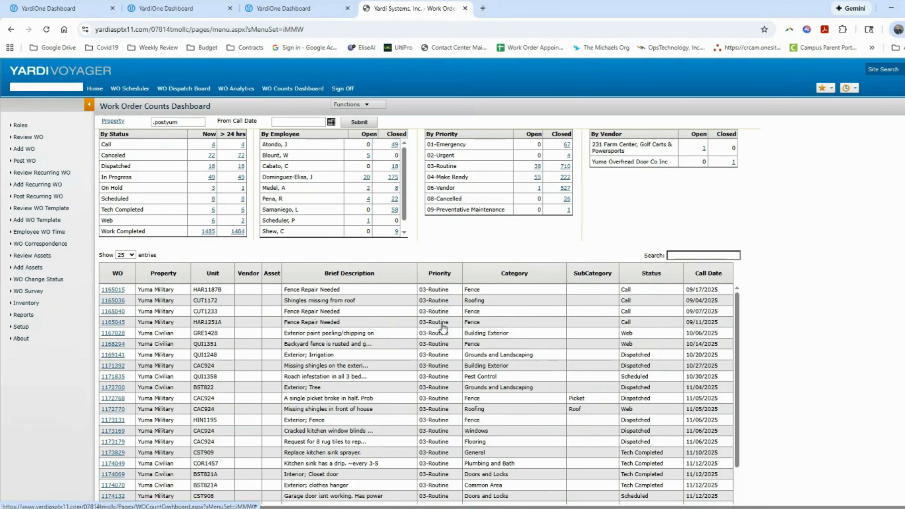
pyautogui.scroll(-2, 431, 345)
pyautogui.scroll(2, 431, 343)
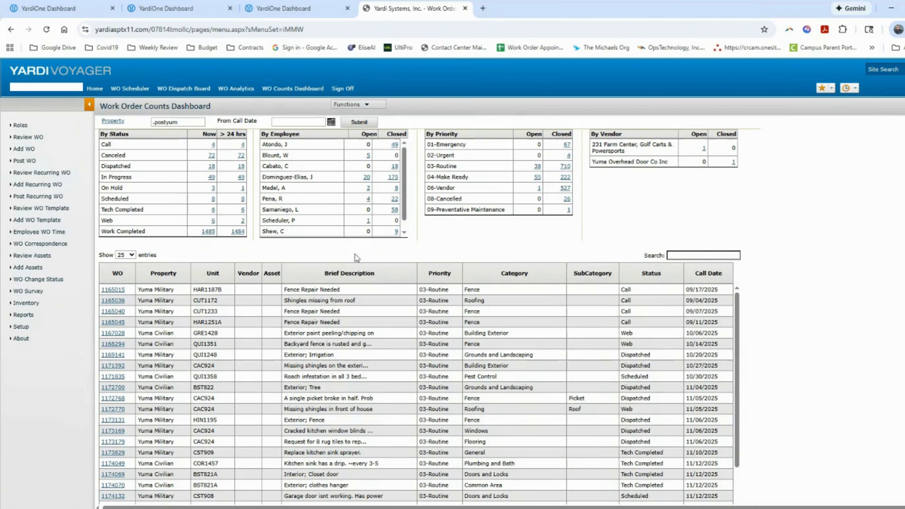
pyautogui.click(368, 188)
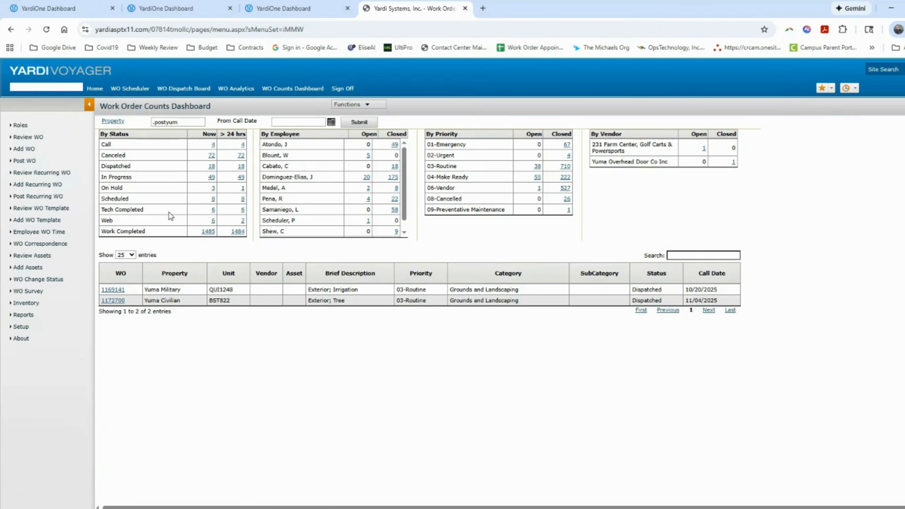
pyautogui.click(213, 188)
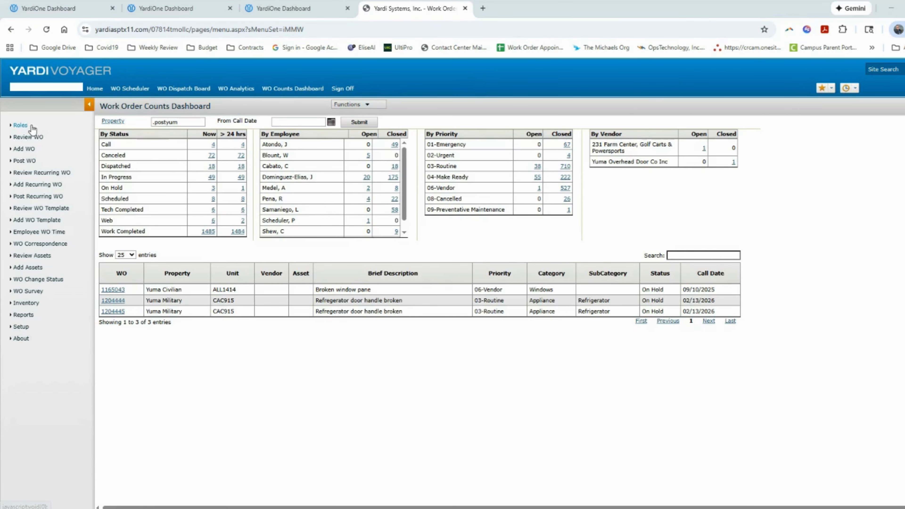
pyautogui.moveTo(22, 125)
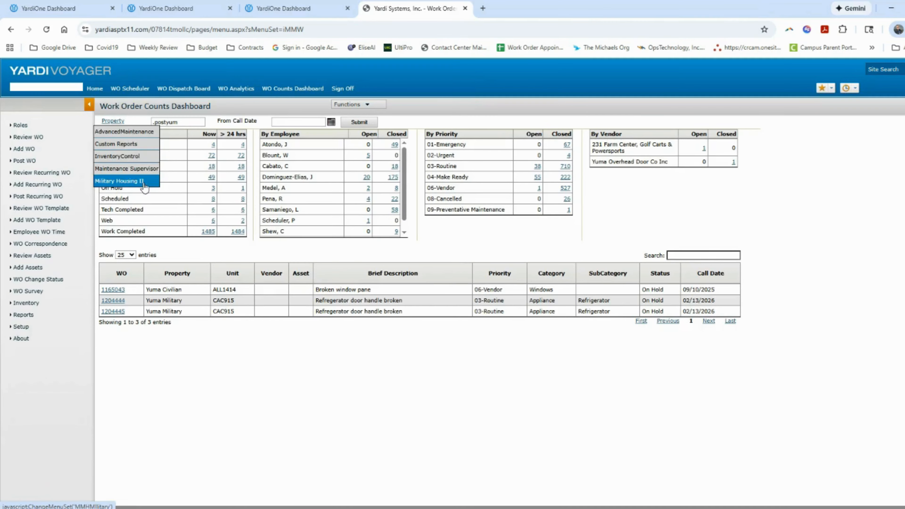
# Switch to Military Housing II, refresh for .postyum (Military Post: YUMA), and list Pending Make Ready units
pyautogui.click(136, 183)
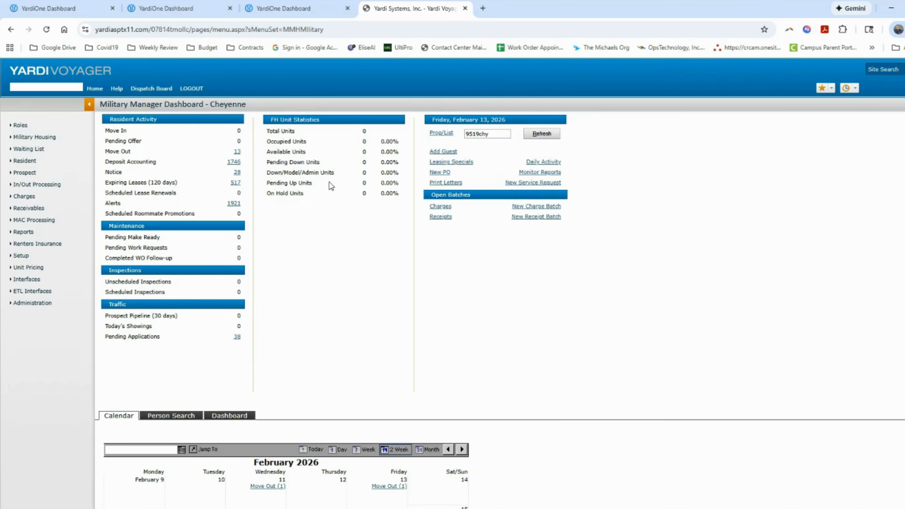
pyautogui.doubleClick(492, 135)
pyautogui.write('.postyum')
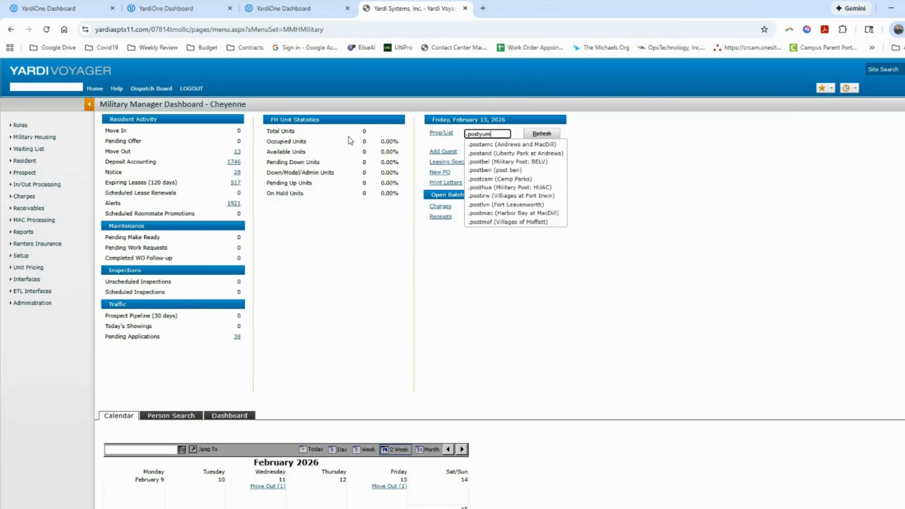
pyautogui.click(508, 146)
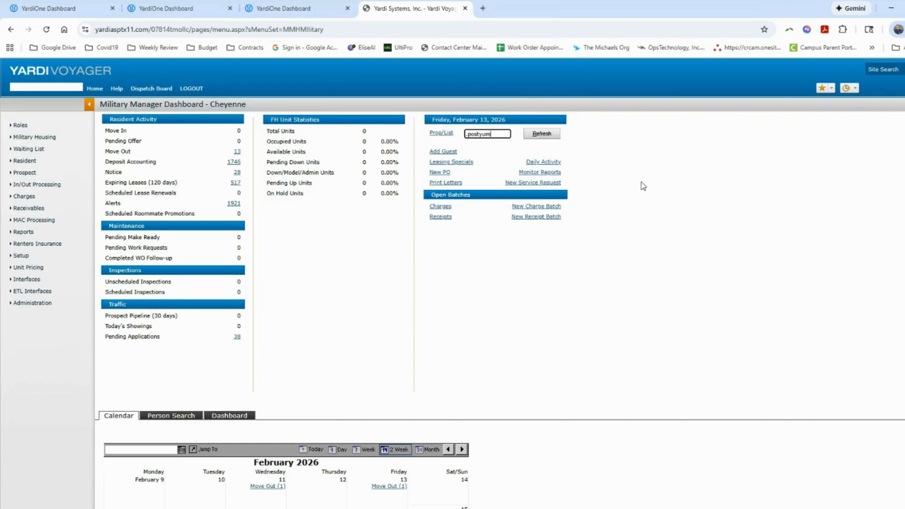
pyautogui.click(542, 139)
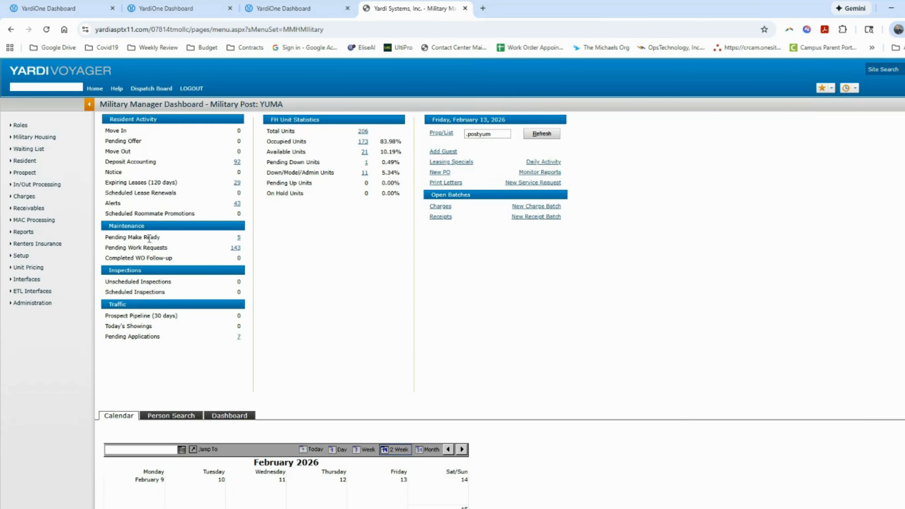
pyautogui.click(239, 238)
# Sort the Pending Make Ready units by Date Ready, then by 1. Maintenance date
pyautogui.scroll(-4, 408, 256)
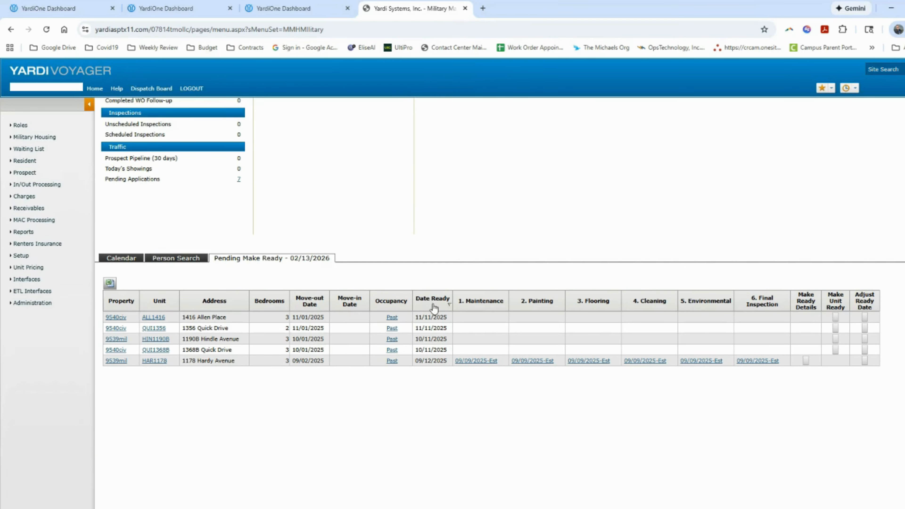
pyautogui.click(449, 303)
pyautogui.click(442, 307)
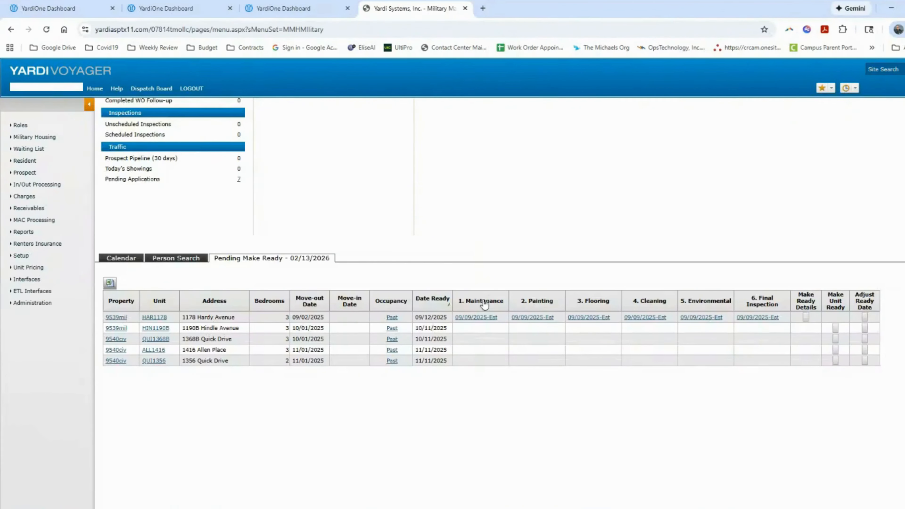
pyautogui.click(483, 302)
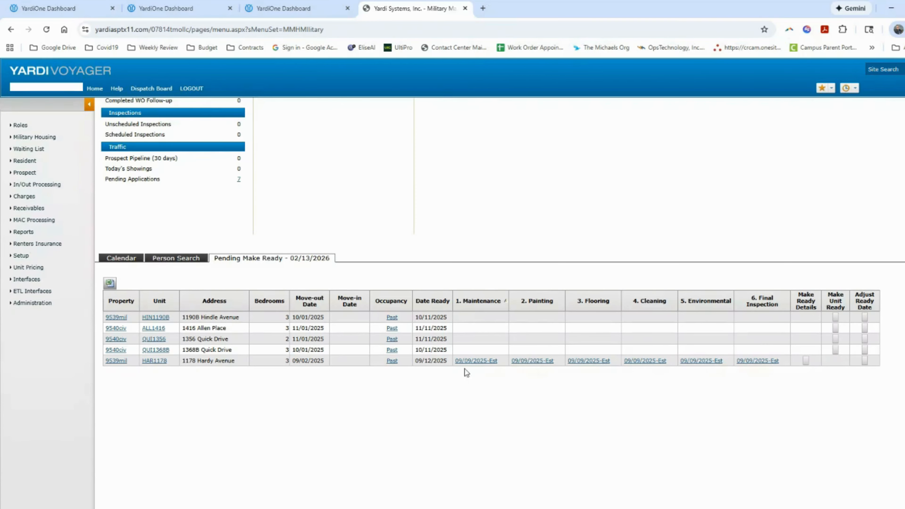
# Check HAR1178's maintenance work order #1204391, then return to the make-ready list
pyautogui.click(478, 361)
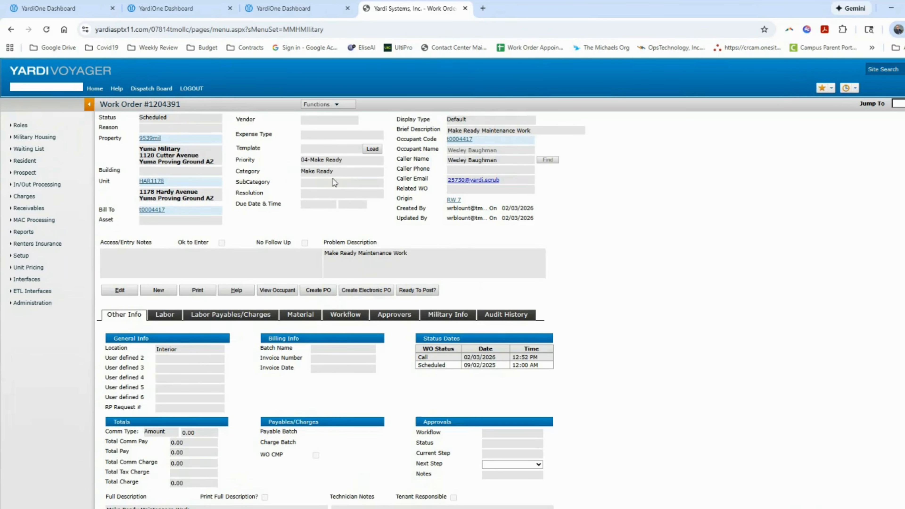
pyautogui.click(11, 29)
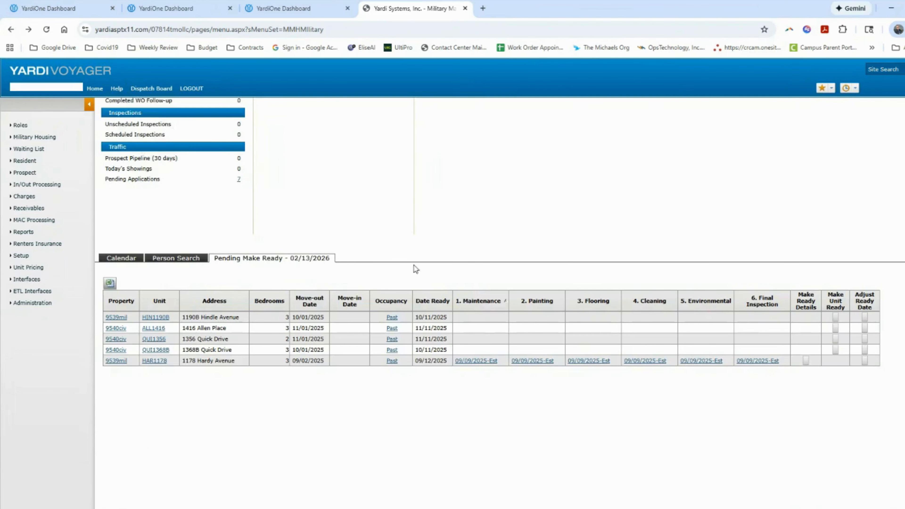
pyautogui.scroll(4, 379, 302)
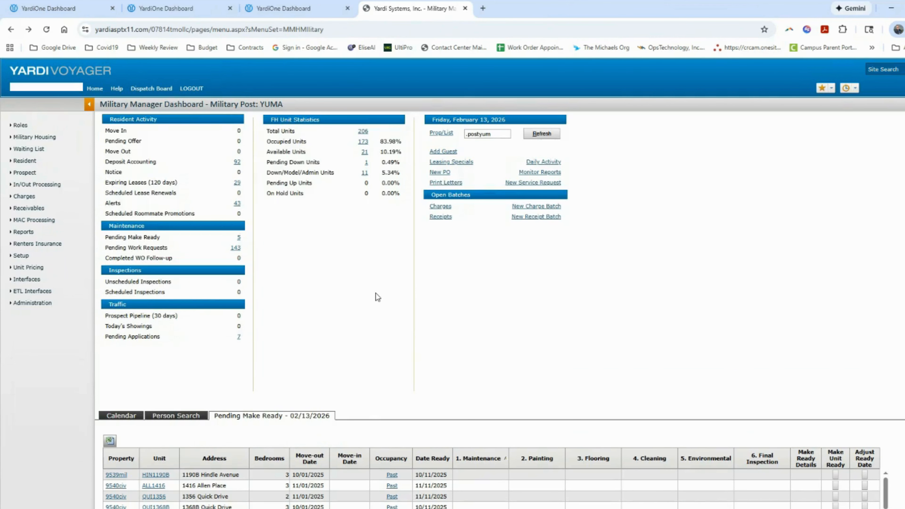
pyautogui.scroll(-2, 374, 293)
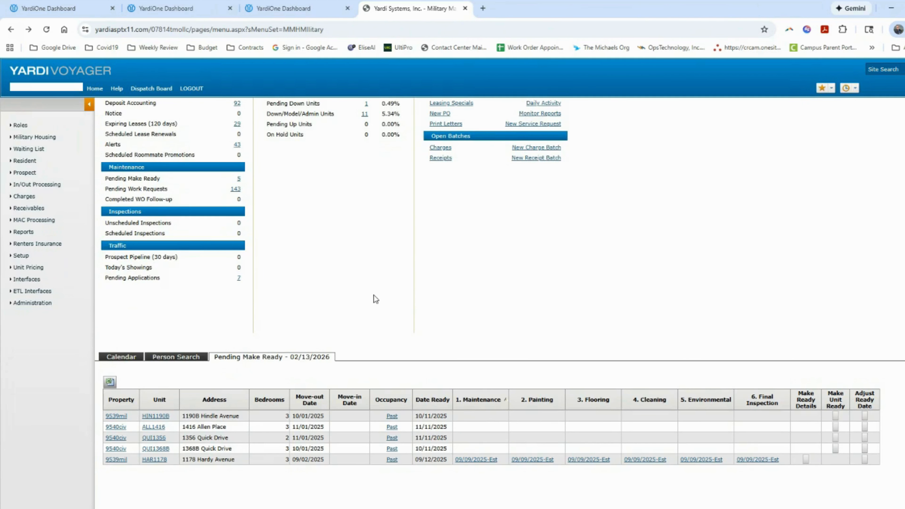
pyautogui.click(236, 189)
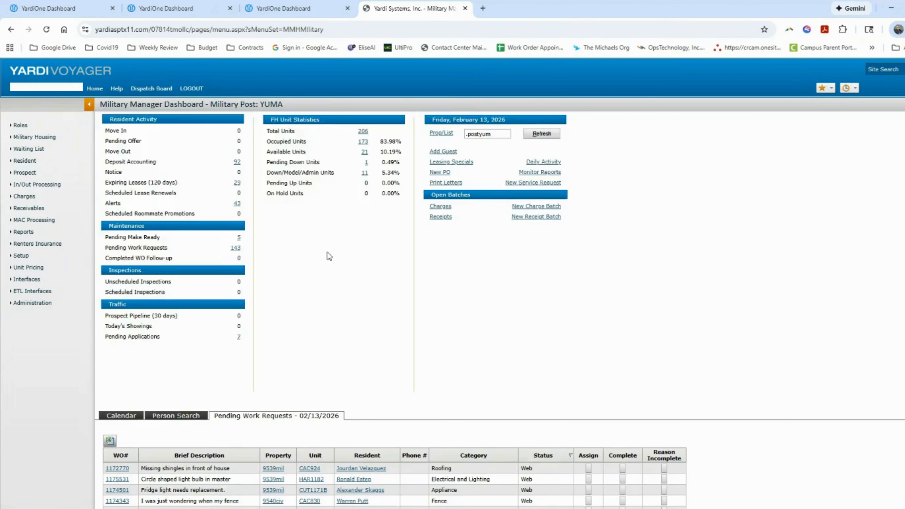
# Sort the 143 pending work requests by unit, review them, and switch back to Pending Make Ready
pyautogui.scroll(-4, 327, 252)
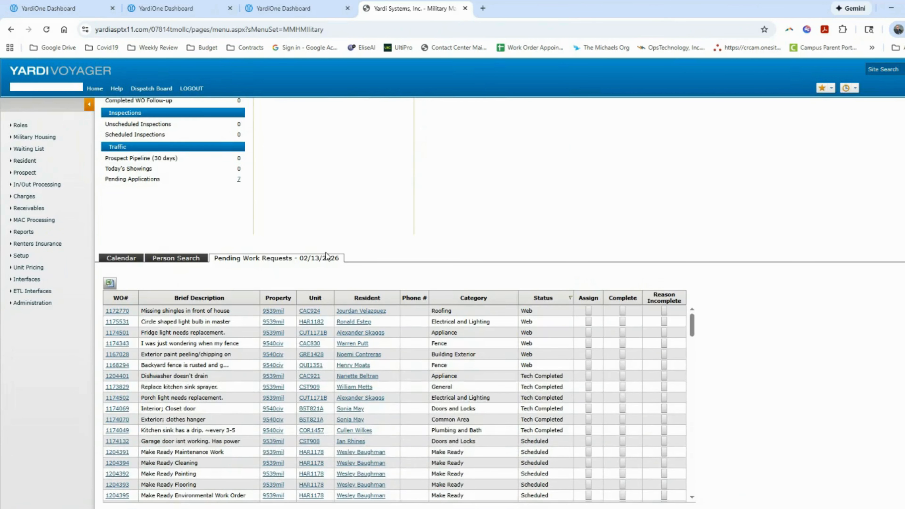
pyautogui.click(360, 299)
pyautogui.scroll(-1, 359, 301)
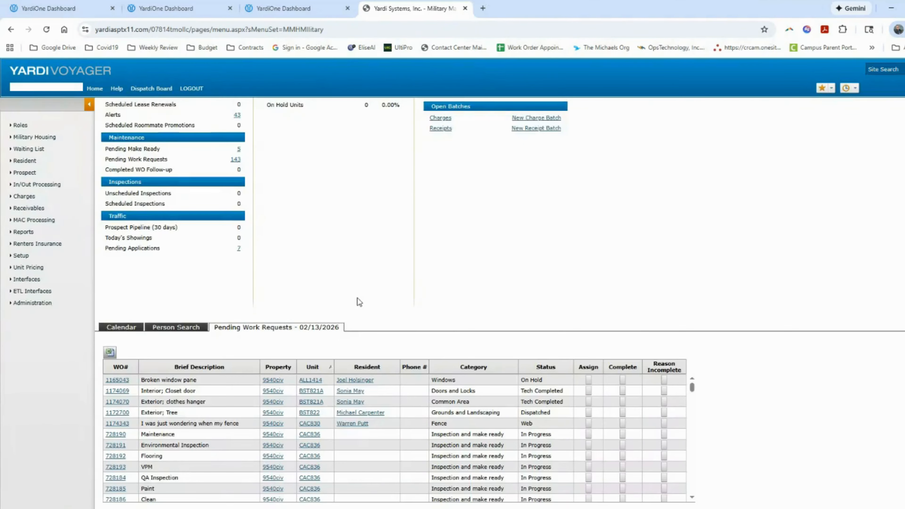
pyautogui.scroll(-2, 357, 298)
pyautogui.scroll(-5, 205, 376)
pyautogui.scroll(6, 181, 371)
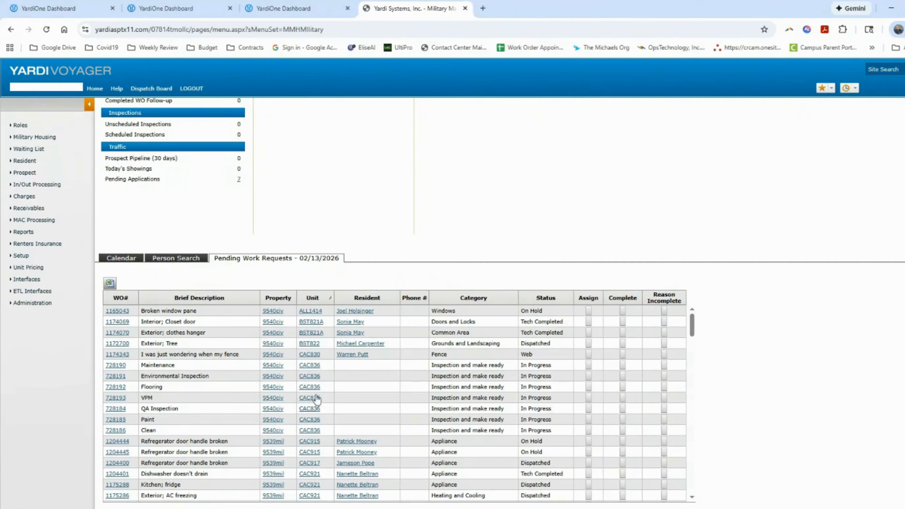
pyautogui.scroll(3, 324, 260)
pyautogui.scroll(2, 325, 260)
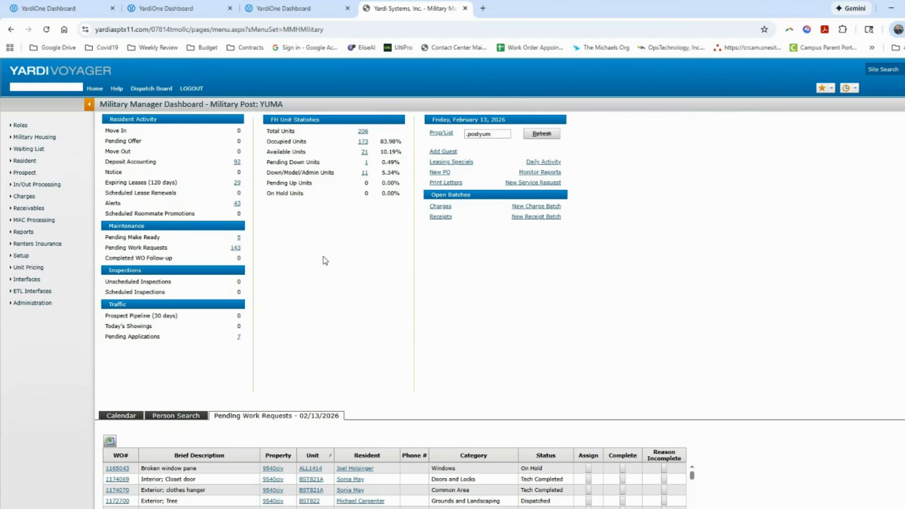
pyautogui.scroll(-5, 324, 260)
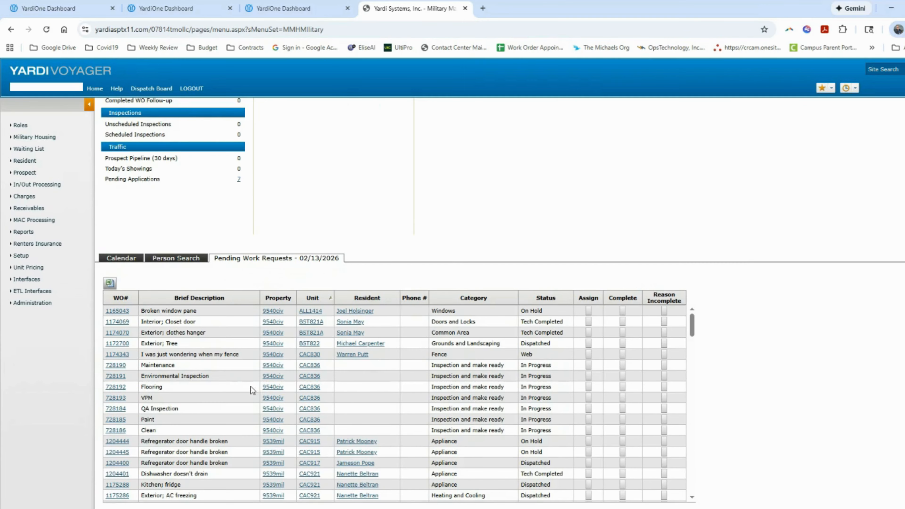
pyautogui.scroll(5, 216, 347)
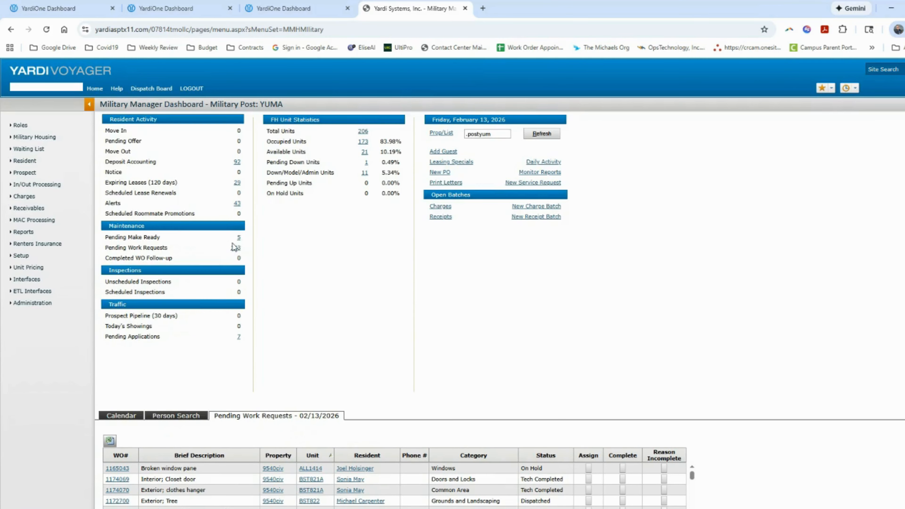
pyautogui.click(238, 237)
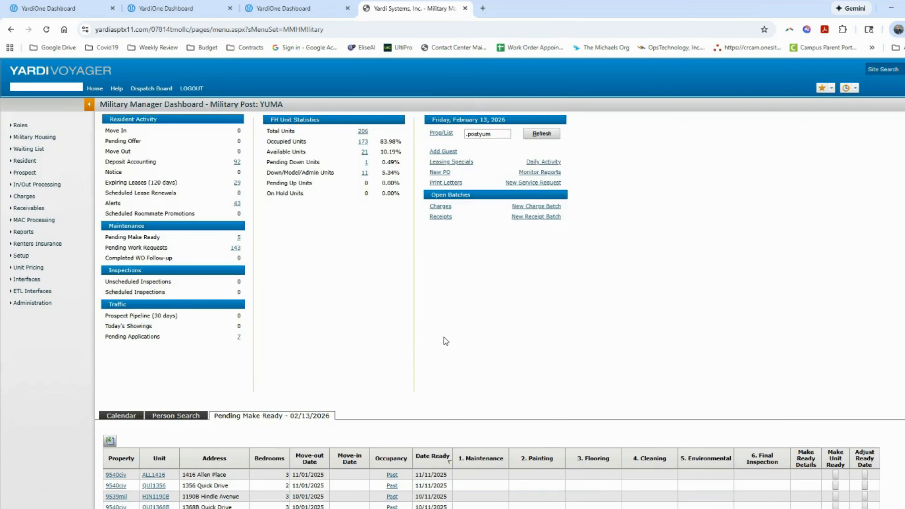
pyautogui.scroll(-5, 446, 340)
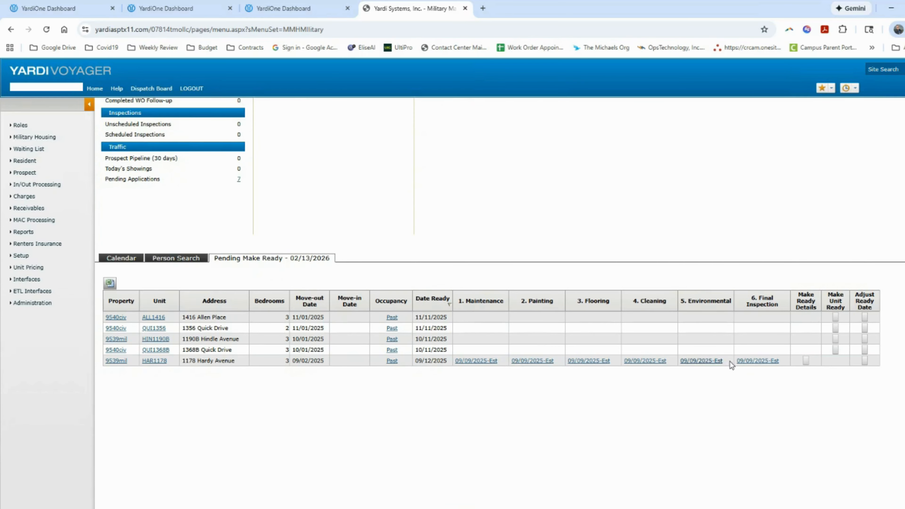
# Review Hardy Avenue work order #1204391's details, then bring up a unit's Adjust Make Ready window
pyautogui.click(484, 361)
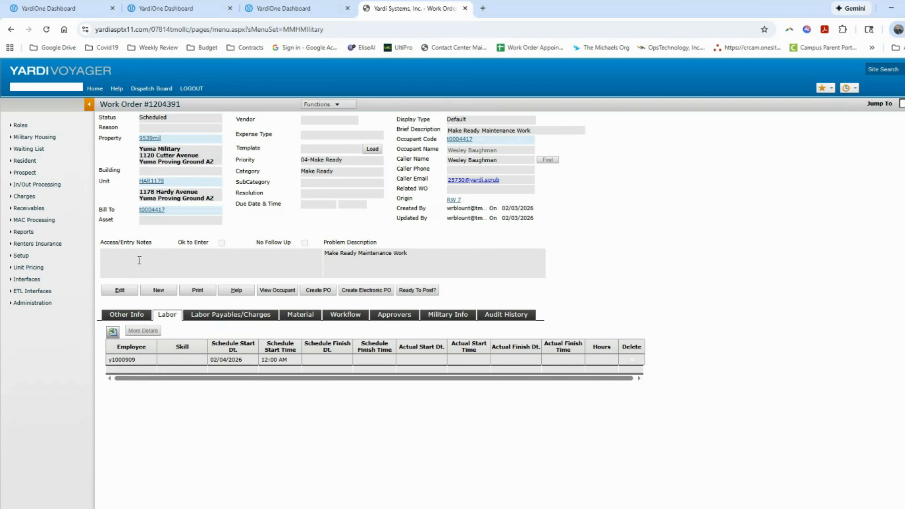
pyautogui.click(128, 315)
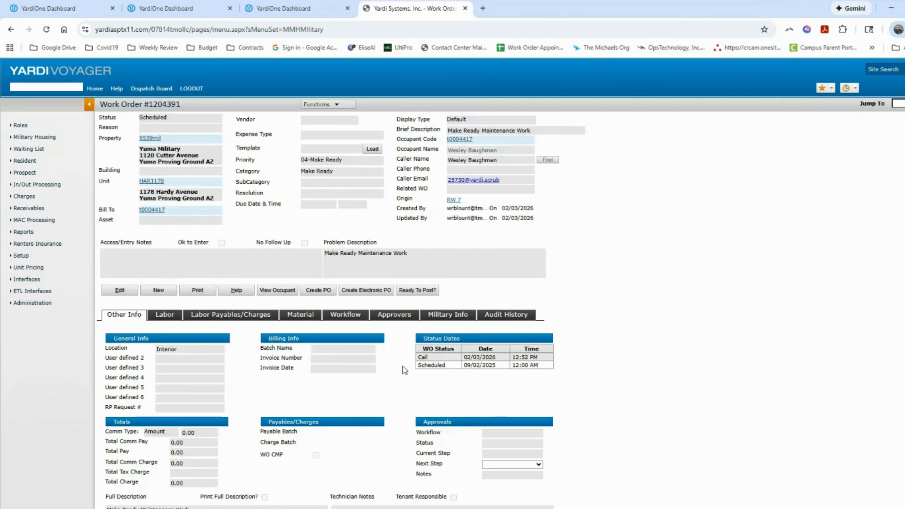
pyautogui.scroll(-3, 404, 370)
pyautogui.scroll(3, 395, 347)
pyautogui.click(11, 29)
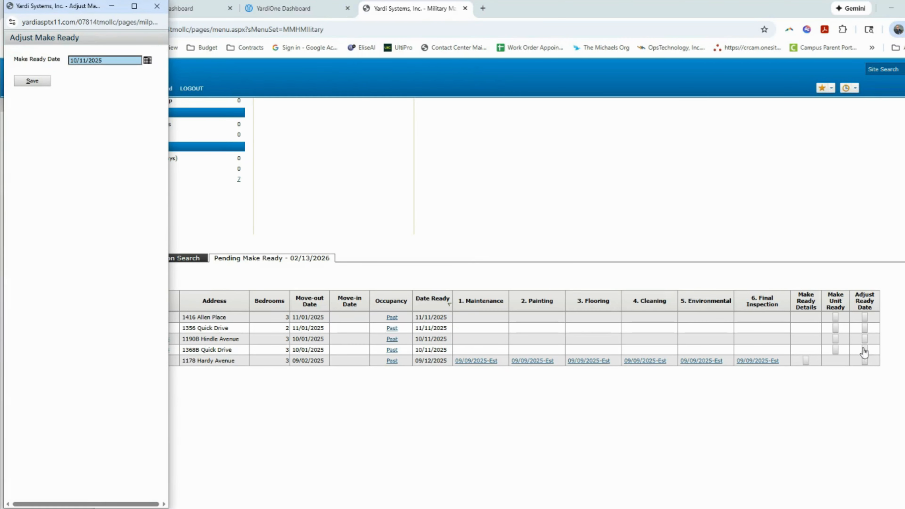
pyautogui.click(148, 60)
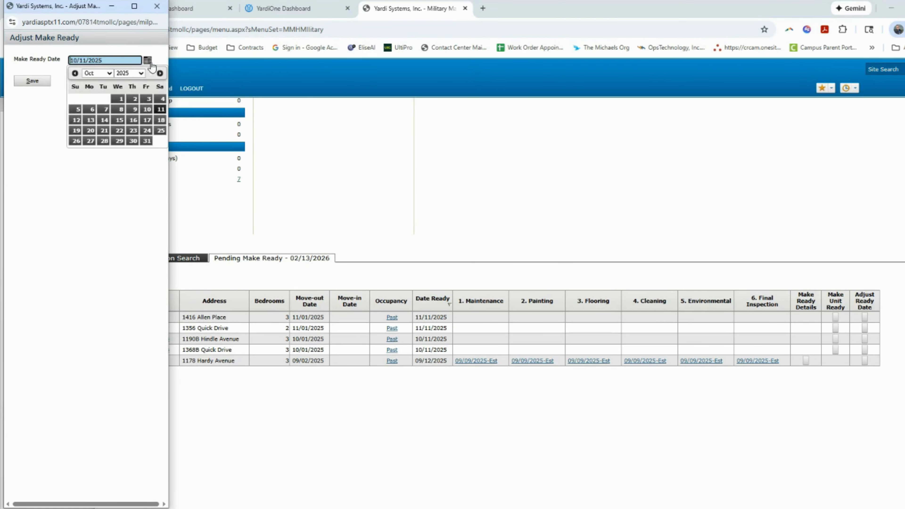
# Pick March 12, 2026 in the Make Ready Date calendar and save the adjustment
pyautogui.click(140, 73)
pyautogui.scroll(-2, 131, 295)
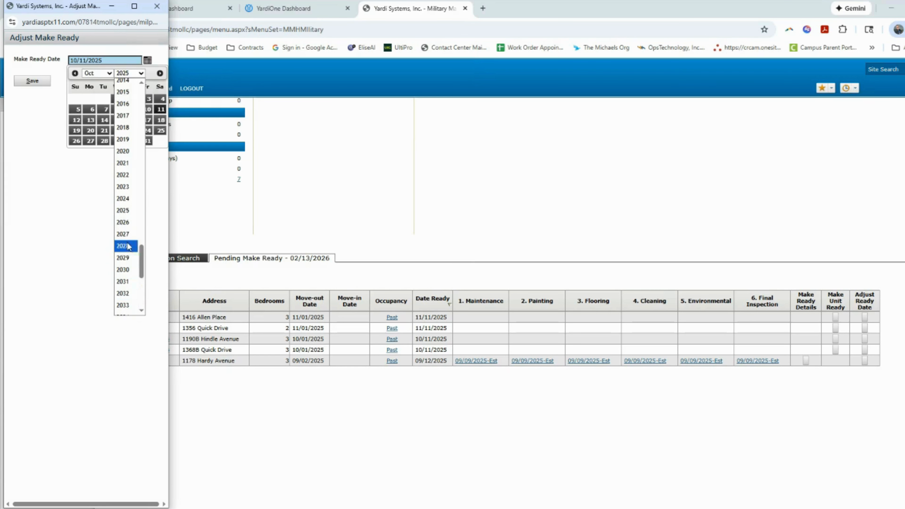
pyautogui.click(127, 231)
pyautogui.click(141, 74)
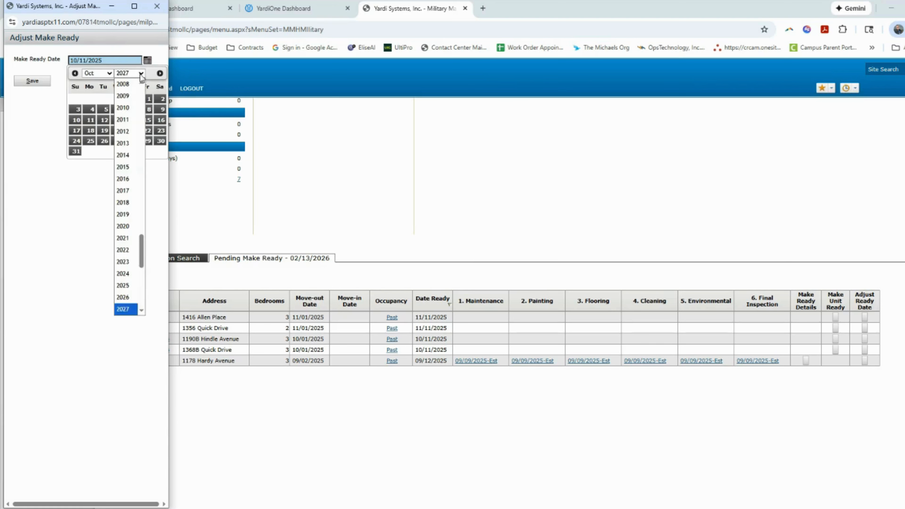
pyautogui.click(126, 297)
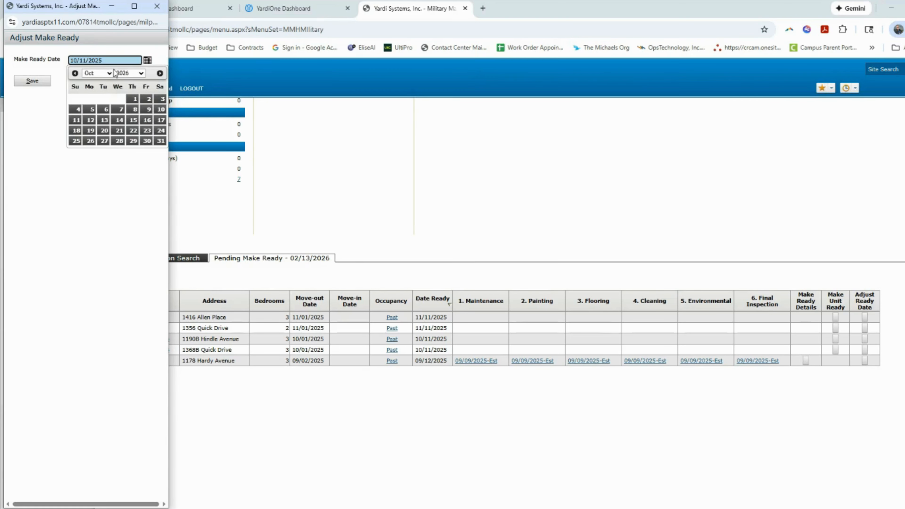
pyautogui.click(109, 75)
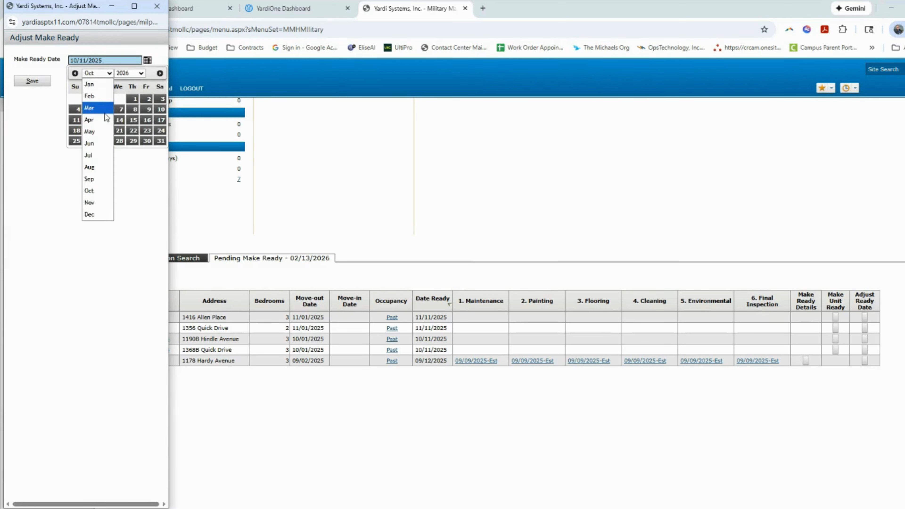
pyautogui.click(103, 108)
pyautogui.click(134, 110)
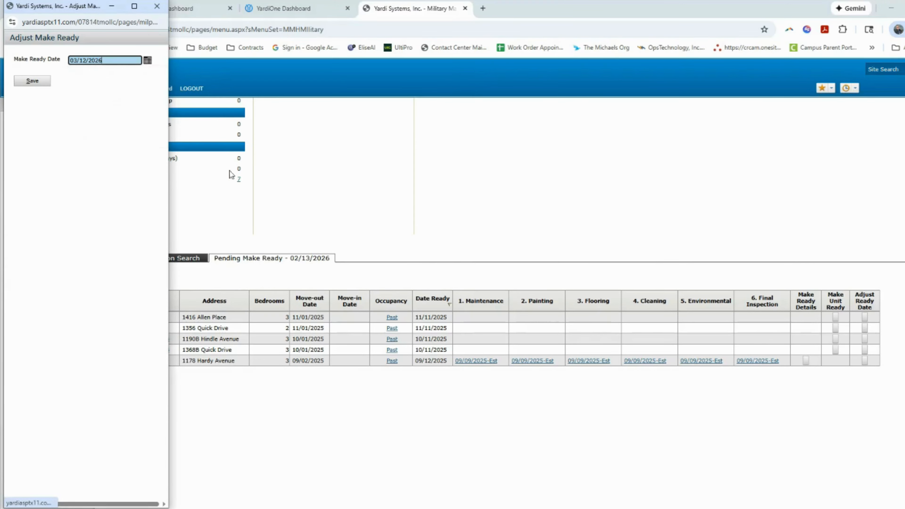
pyautogui.click(23, 87)
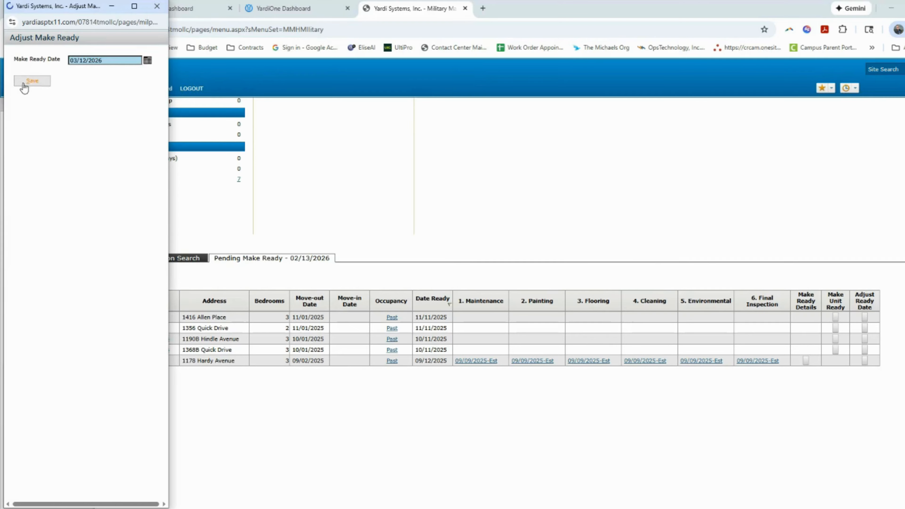
pyautogui.scroll(-4, 341, 189)
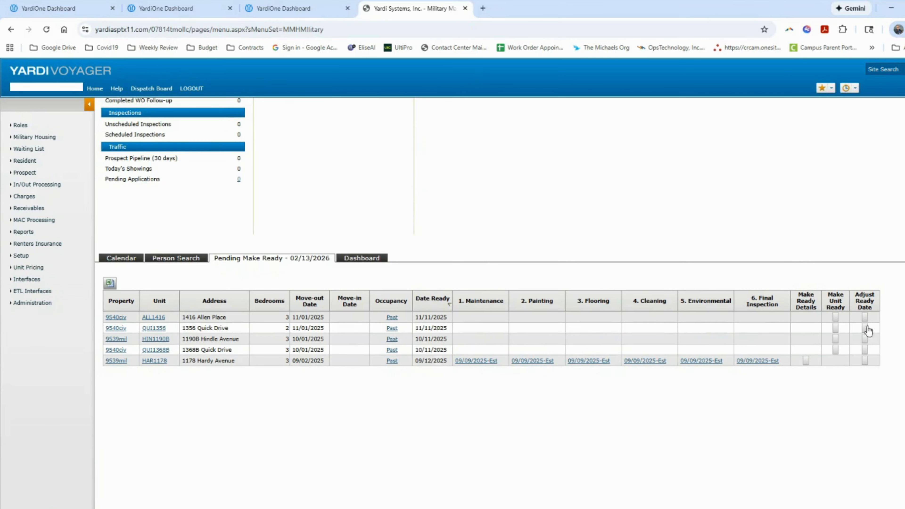
# Tick Make Unit Ready for QUI1368B and confirm it with OK
pyautogui.click(835, 351)
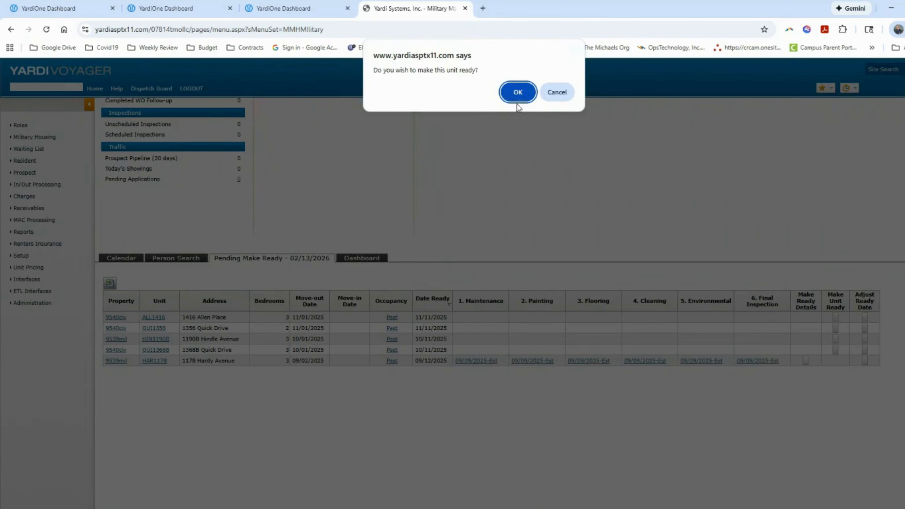
pyautogui.click(517, 92)
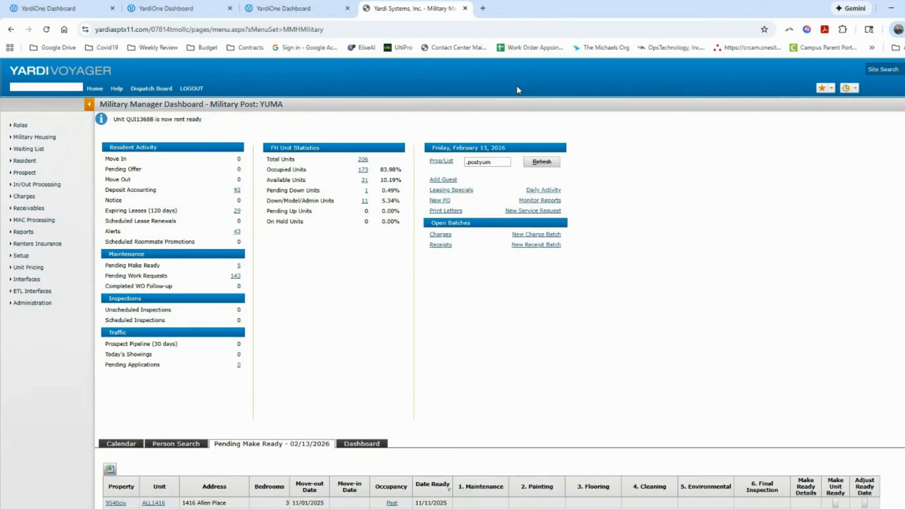
pyautogui.scroll(5, 510, 366)
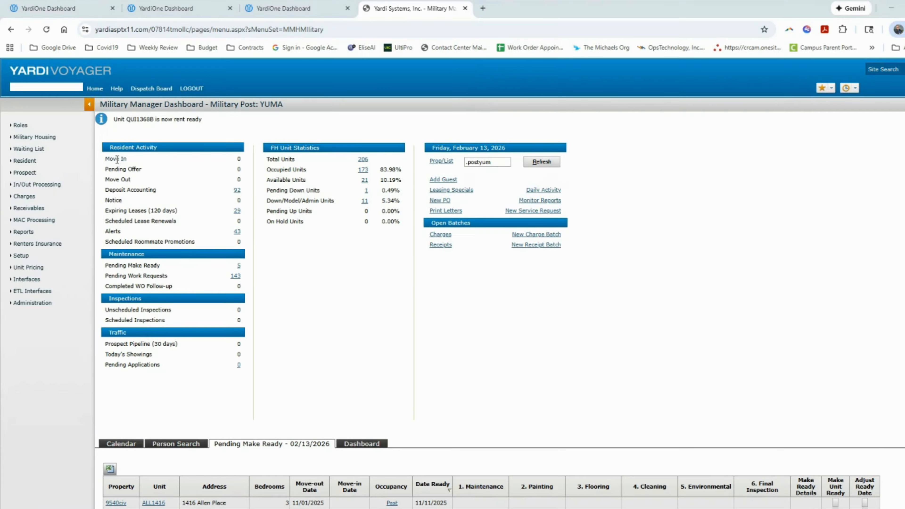
pyautogui.click(20, 126)
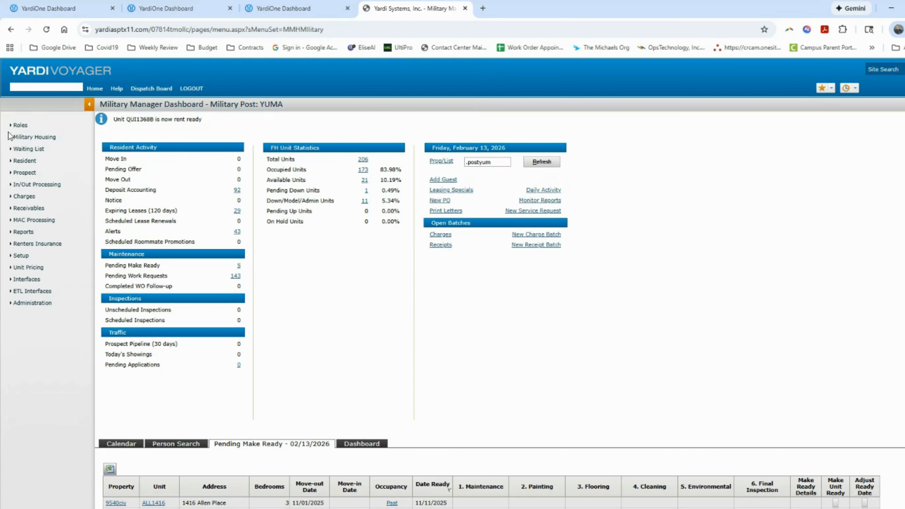
# Switch the menu set to Maintenance and open Analytics > Work Order Analytics
pyautogui.click(20, 126)
pyautogui.click(143, 182)
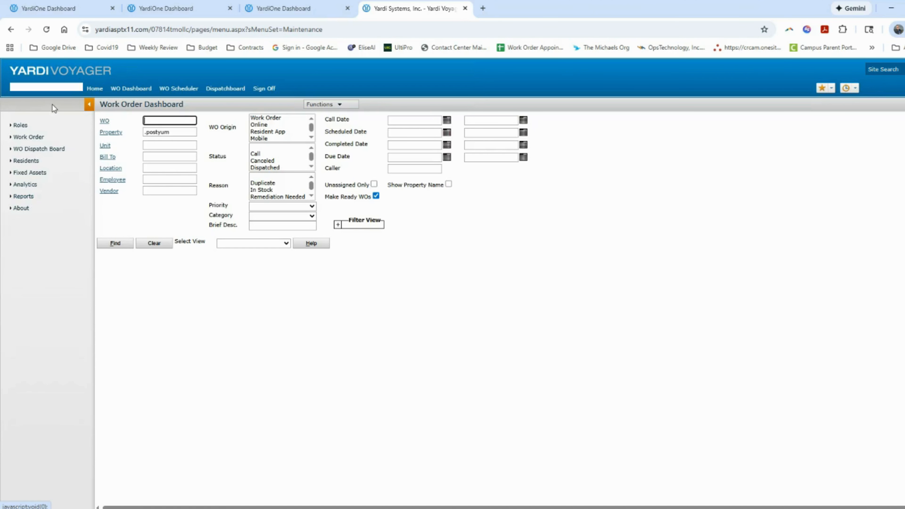
pyautogui.click(27, 186)
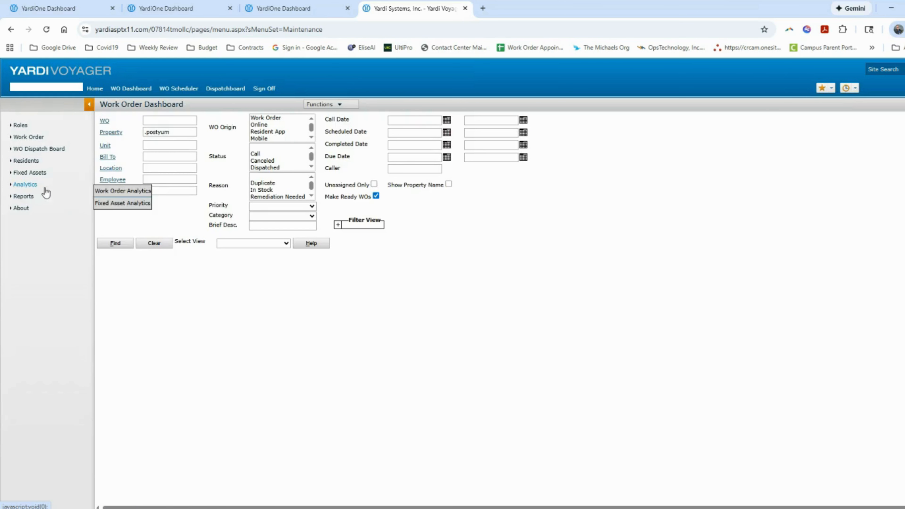
pyautogui.click(123, 191)
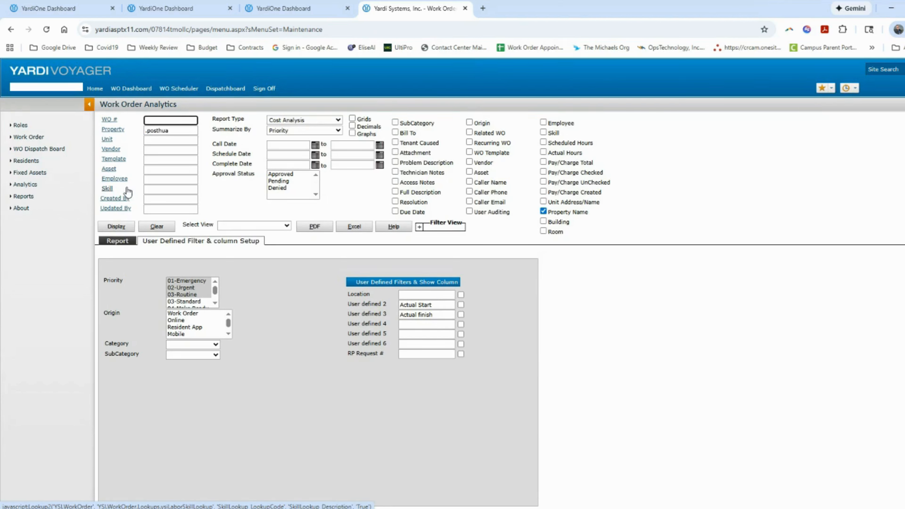
pyautogui.click(338, 120)
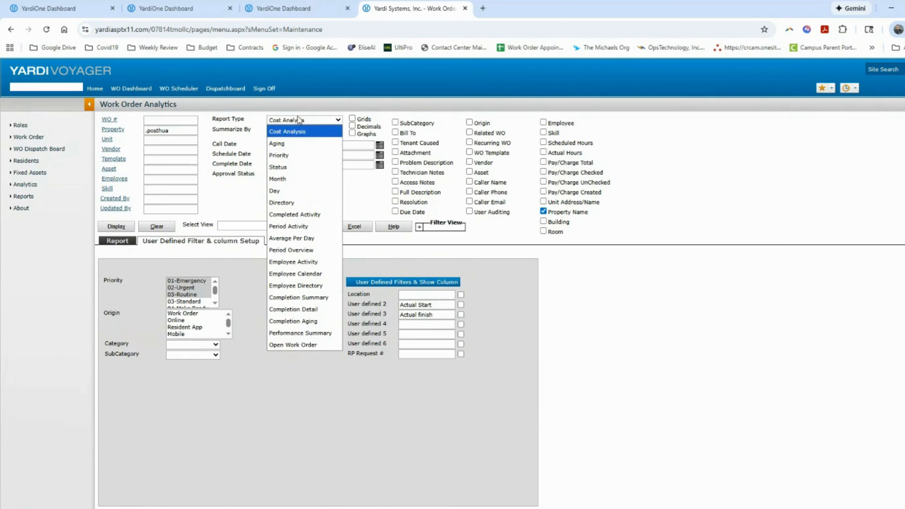
# Choose the Performance Summary report type with priorities 01-Emergency, 02-Urgent and 03-Routine selected
pyautogui.click(309, 333)
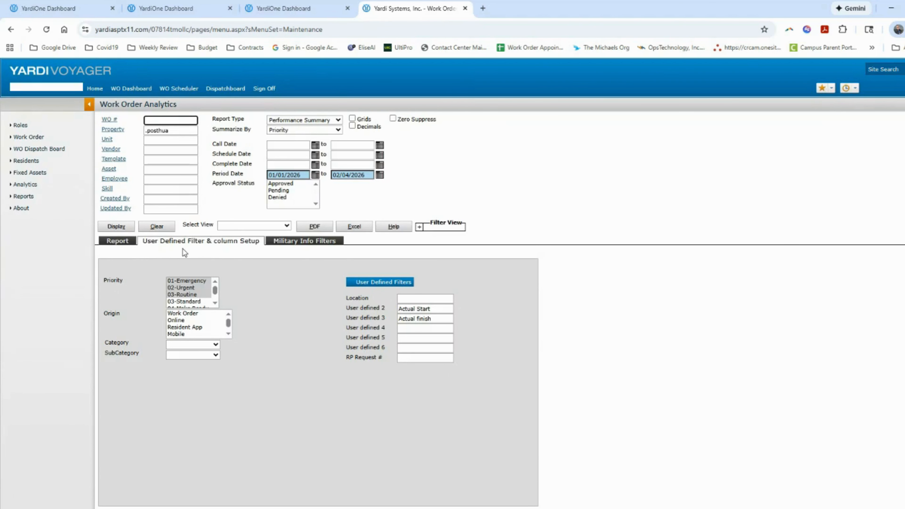
pyautogui.click(196, 282)
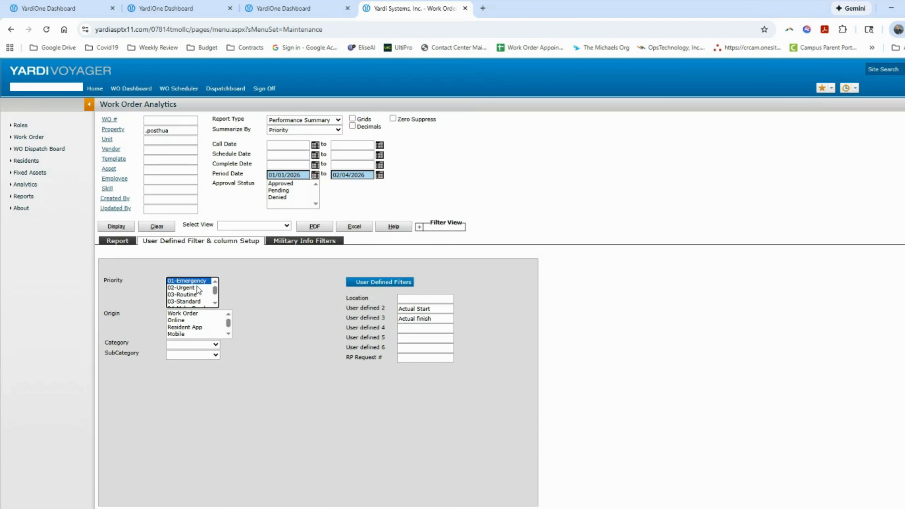
pyautogui.keyDown('ctrl'); pyautogui.click(196, 288); pyautogui.keyUp('ctrl')
pyautogui.keyDown('ctrl'); pyautogui.click(197, 294); pyautogui.keyUp('ctrl')
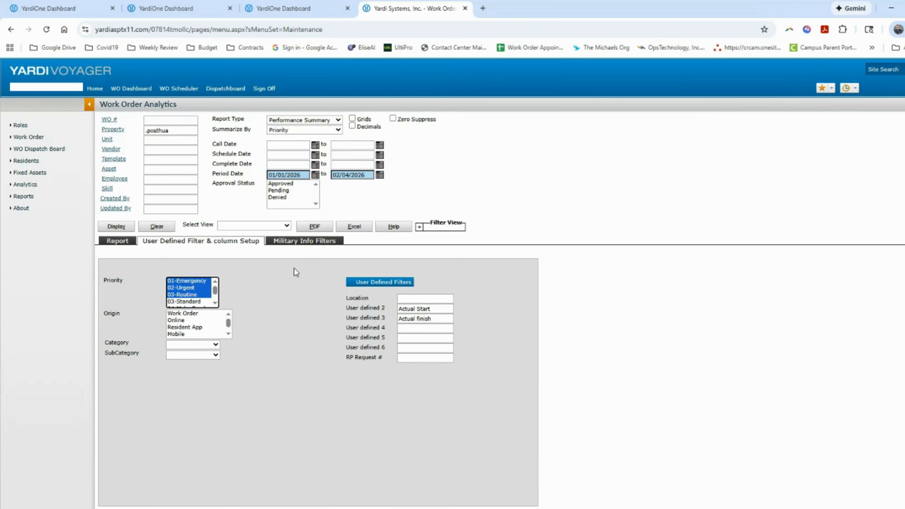
# Clear the User defined 2 and 3 filter values, leaving category and subcategory unset
pyautogui.press('Tab')
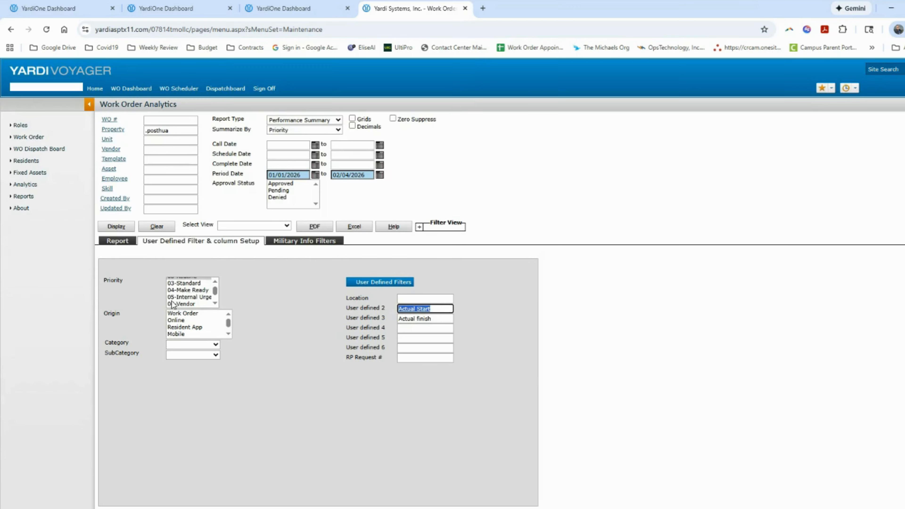
pyautogui.press('Delete')
pyautogui.press('Tab')
pyautogui.press('Delete')
pyautogui.click(231, 388)
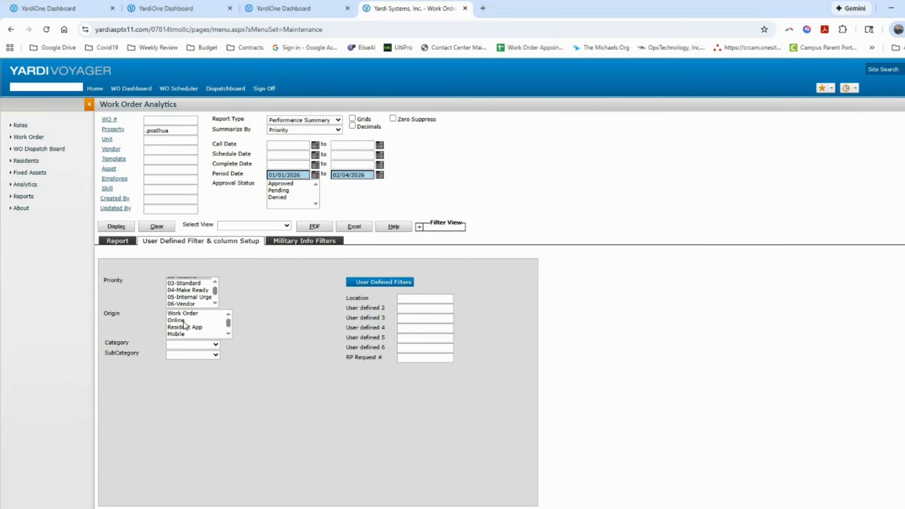
pyautogui.moveTo(229, 323); pyautogui.dragTo(228, 334)
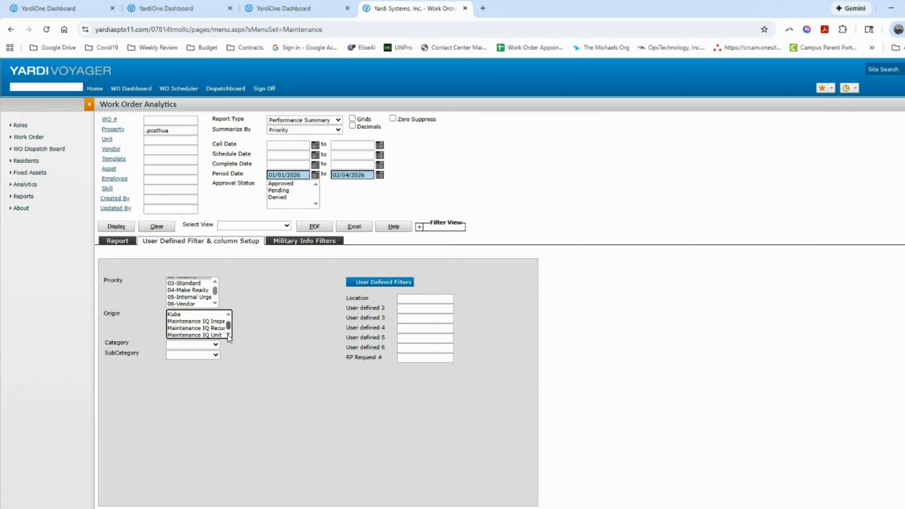
pyautogui.click(216, 344)
pyautogui.click(215, 357)
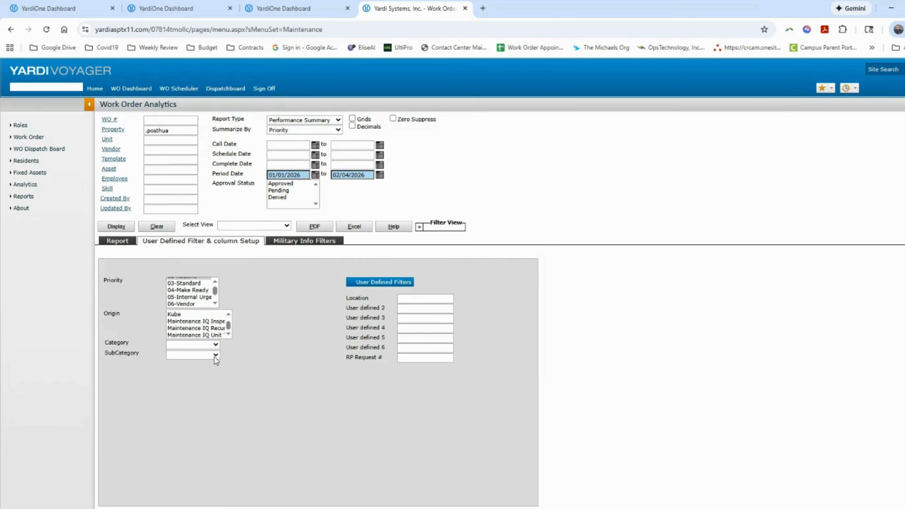
pyautogui.click(267, 345)
pyautogui.moveTo(215, 291); pyautogui.dragTo(199, 285)
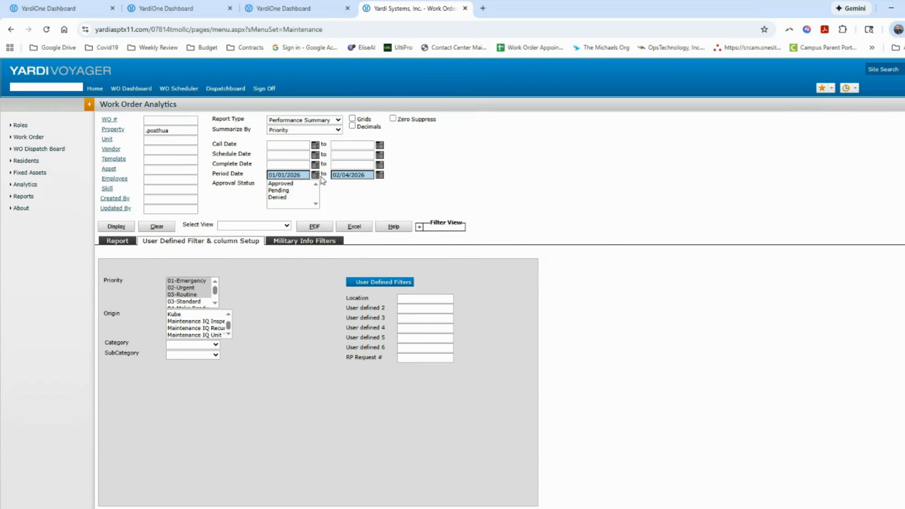
# Set the Period Date end to 01/31/2026 and generate the Performance Summary
pyautogui.click(380, 175)
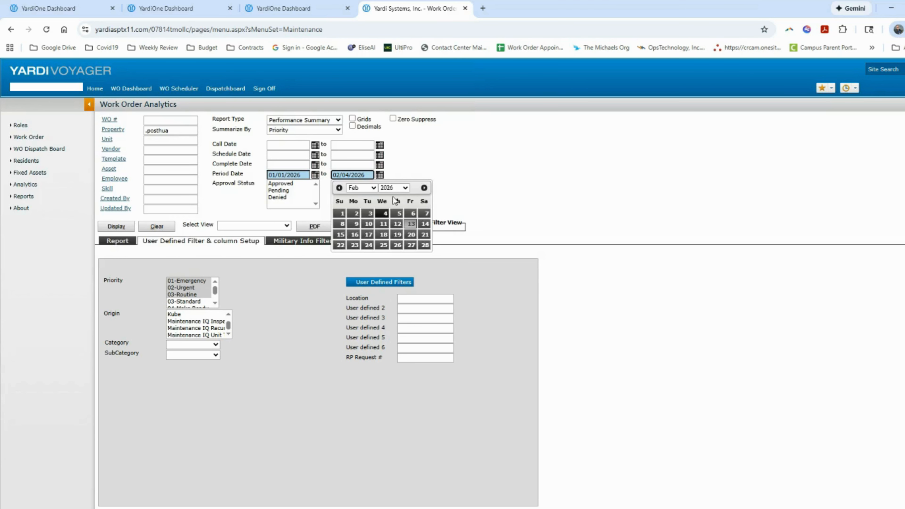
pyautogui.click(339, 187)
pyautogui.click(425, 255)
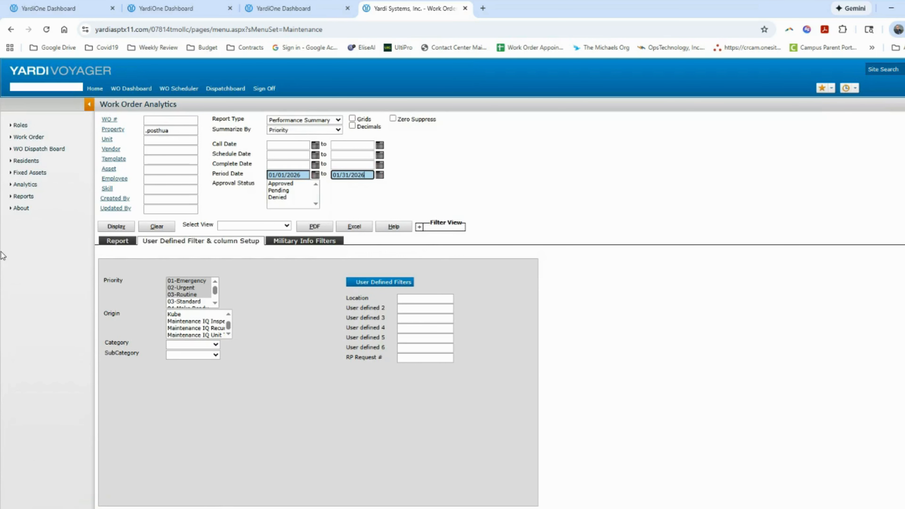
pyautogui.click(123, 231)
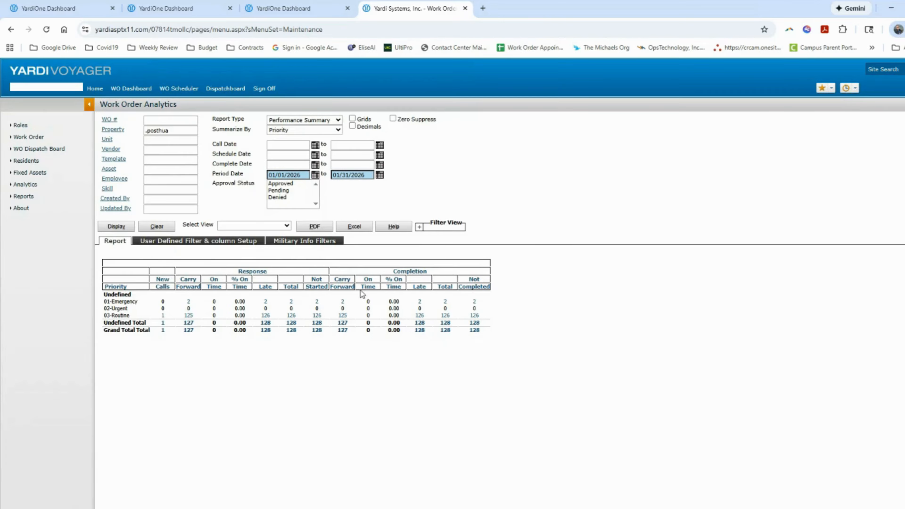
# In Military Info Filters, select priorities 01–03 and keep Show WOs at Non-Carve Out
pyautogui.click(310, 242)
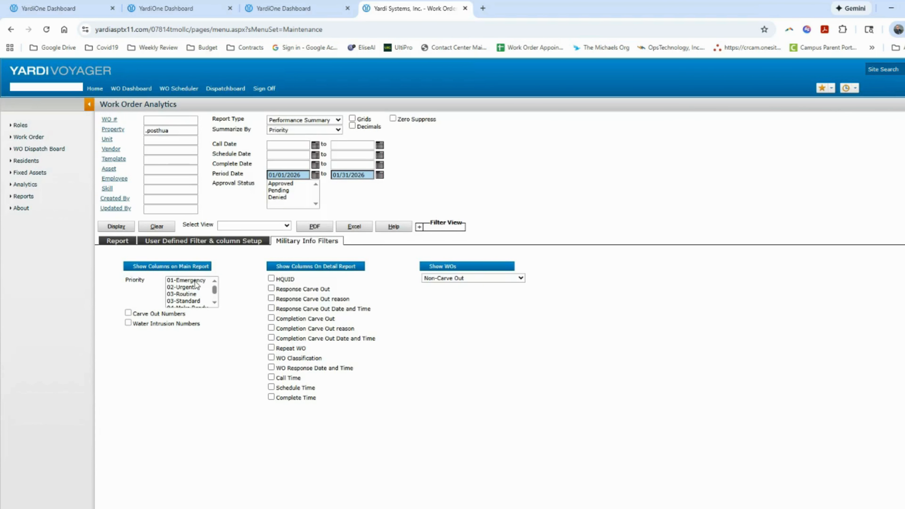
pyautogui.moveTo(195, 281); pyautogui.dragTo(194, 296)
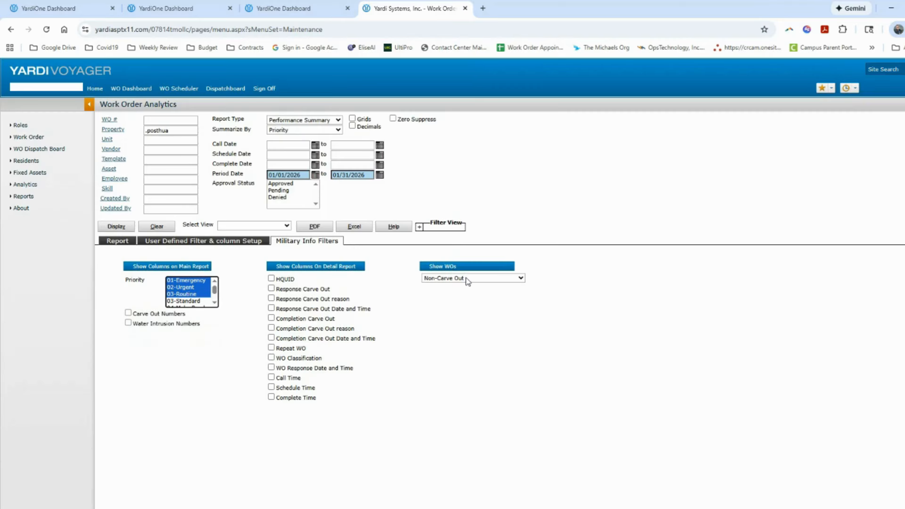
pyautogui.click(481, 280)
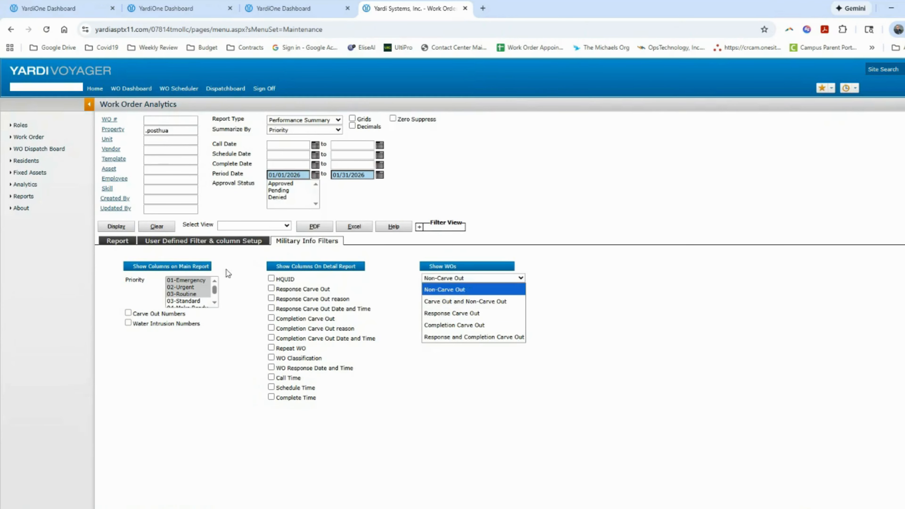
pyautogui.click(569, 294)
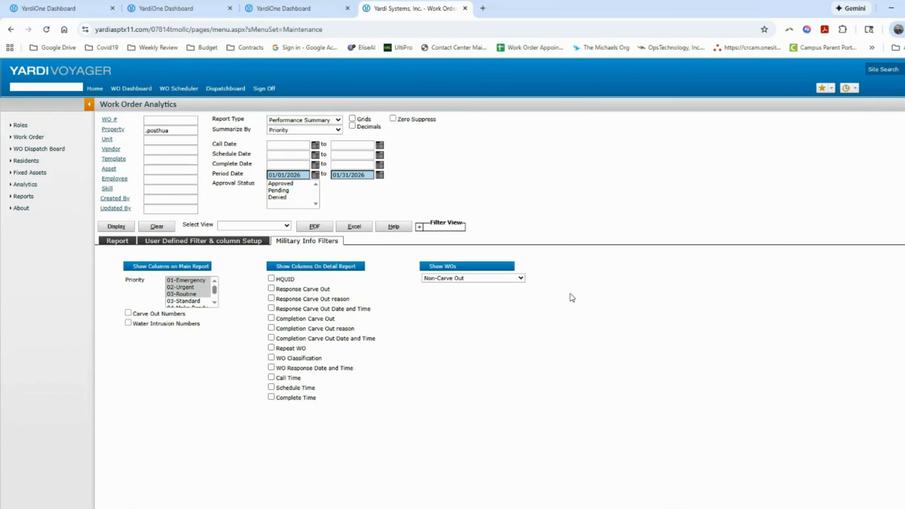
pyautogui.click(120, 243)
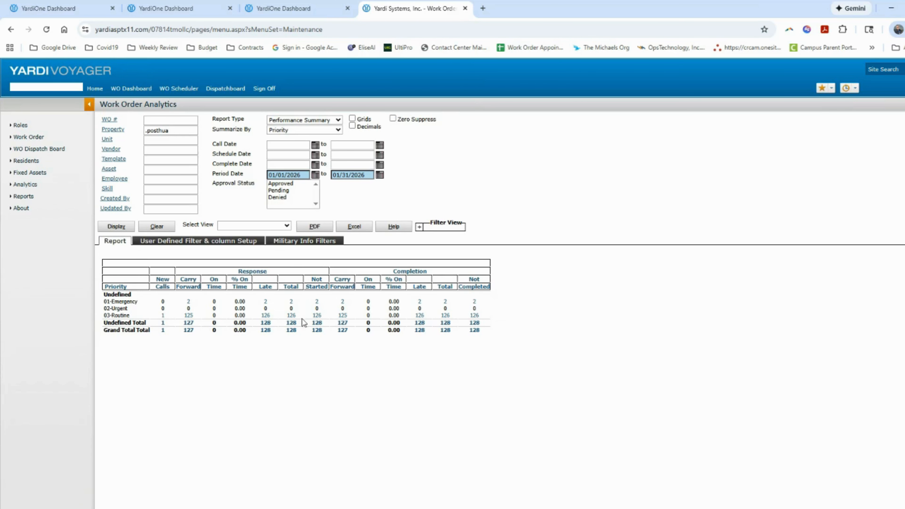
# Open the two late 01-Emergency work orders behind the count, then close the drill-down
pyautogui.click(420, 304)
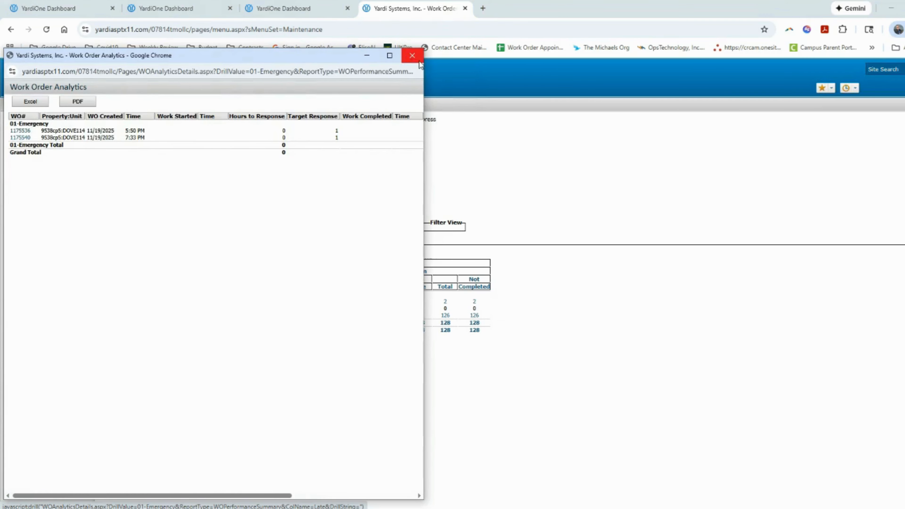
pyautogui.click(413, 56)
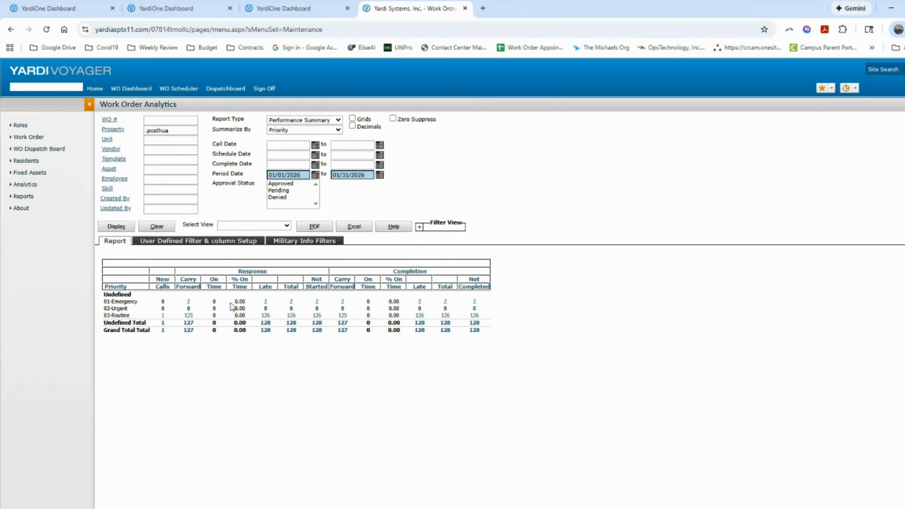
pyautogui.click(340, 123)
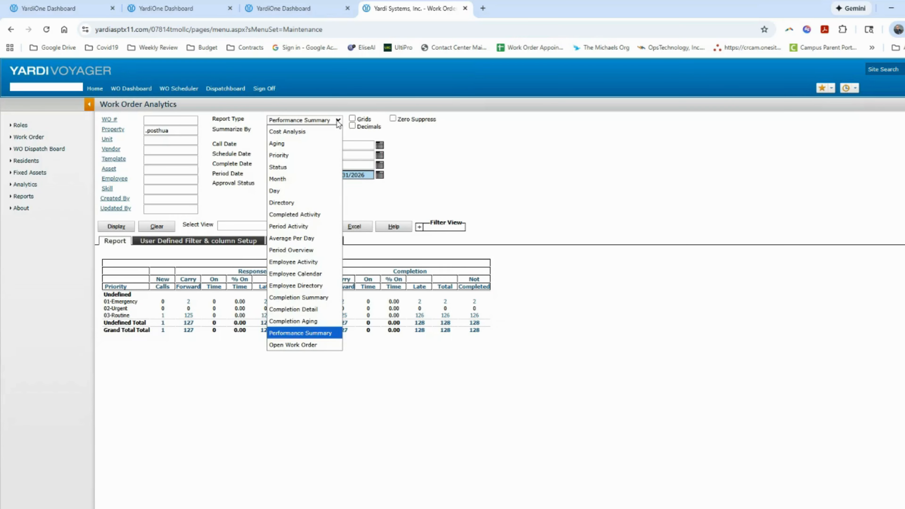
# Make it a Directory report with SubCategory, Bill To, Attachment, Tenant Caused, notes, Resolution and Due Date columns
pyautogui.click(325, 202)
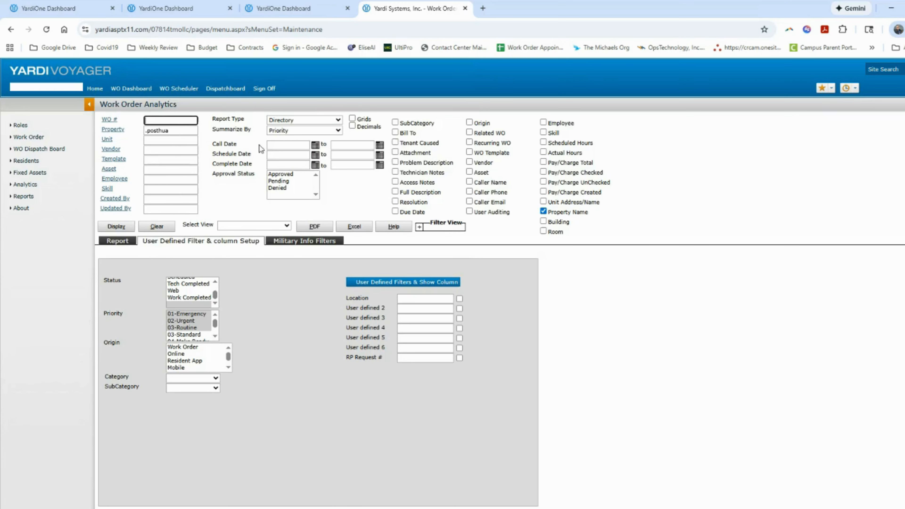
pyautogui.click(171, 148)
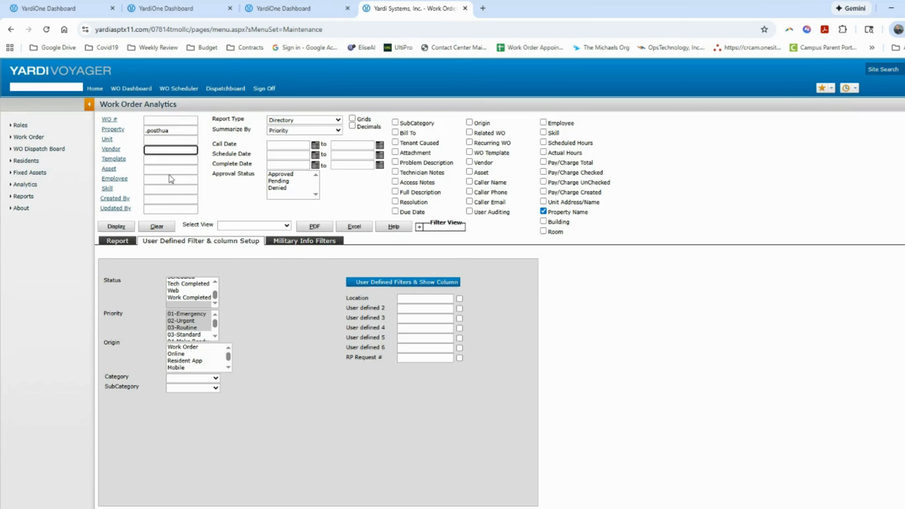
pyautogui.click(174, 179)
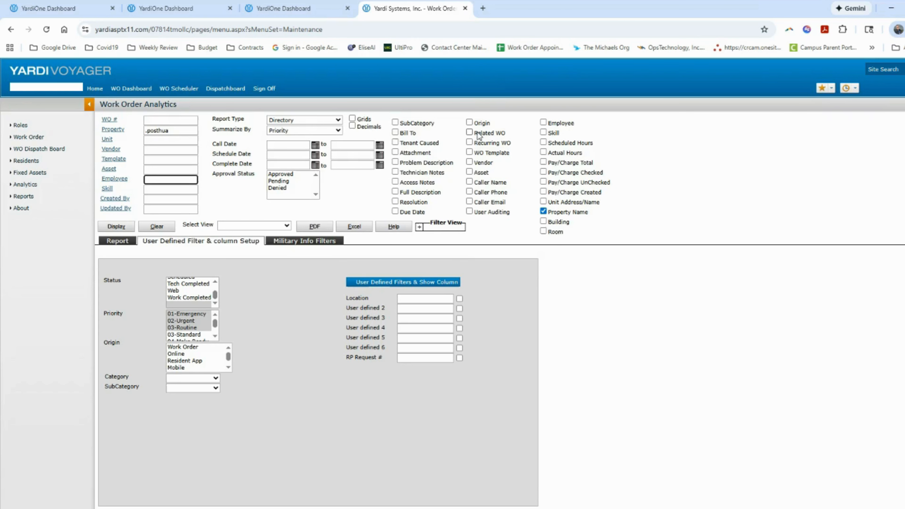
pyautogui.click(395, 122)
pyautogui.click(395, 133)
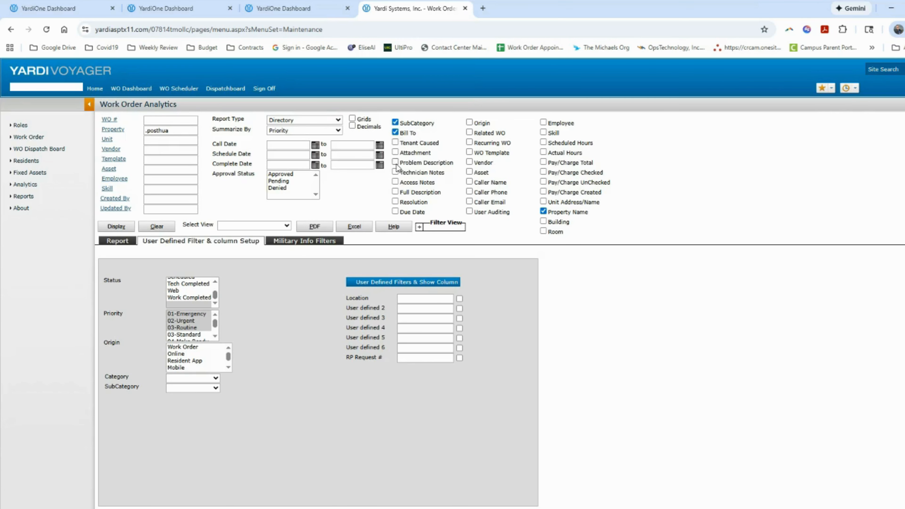
pyautogui.click(396, 152)
pyautogui.click(396, 143)
pyautogui.click(395, 162)
pyautogui.click(395, 172)
pyautogui.click(395, 183)
pyautogui.click(395, 192)
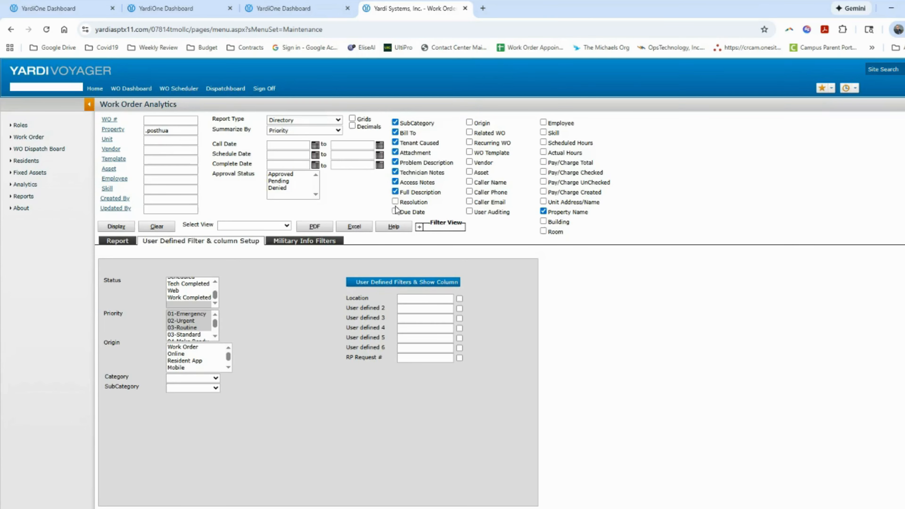
pyautogui.click(395, 202)
pyautogui.click(395, 212)
# Add Origin, Related WO, Recurring WO, WO Template, Vendor, Asset, Caller Name and Caller Phone columns
pyautogui.click(469, 122)
pyautogui.click(470, 132)
pyautogui.click(470, 142)
pyautogui.click(470, 152)
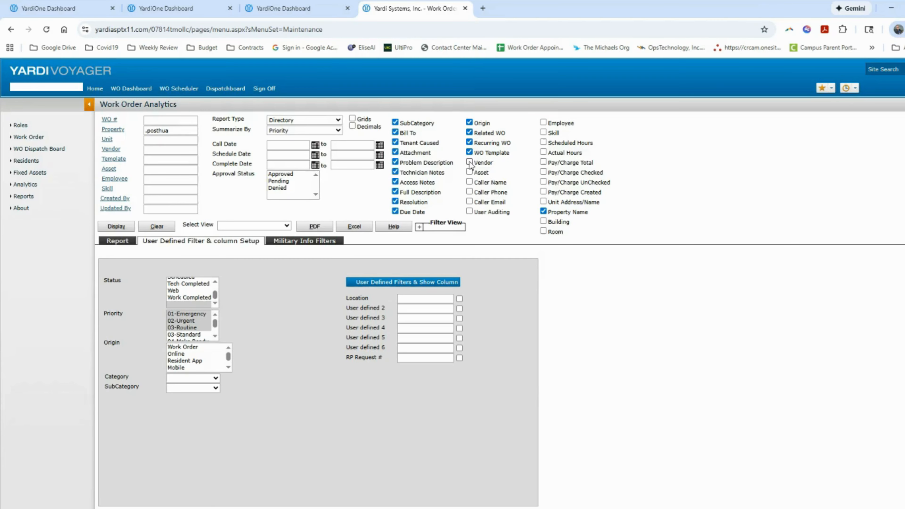
pyautogui.click(469, 161)
pyautogui.click(469, 172)
pyautogui.click(469, 182)
pyautogui.click(470, 191)
# Add User Auditing, Employee, Skill, Scheduled/Actual Hours, four Pay/Charge, Unit Address/Name, Building and Room columns
pyautogui.click(469, 212)
pyautogui.click(543, 122)
pyautogui.click(543, 132)
pyautogui.click(543, 142)
pyautogui.click(543, 152)
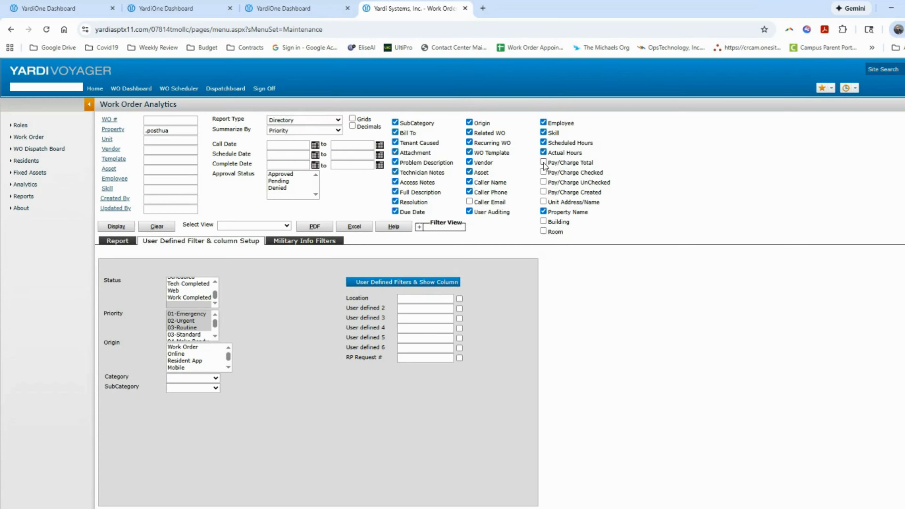
pyautogui.click(543, 162)
pyautogui.click(543, 172)
pyautogui.click(543, 182)
pyautogui.click(543, 192)
pyautogui.click(543, 201)
pyautogui.click(543, 222)
pyautogui.click(543, 231)
# Set the Call Date range from 02/01/2025 to 02/28/2025 using the calendars
pyautogui.click(315, 166)
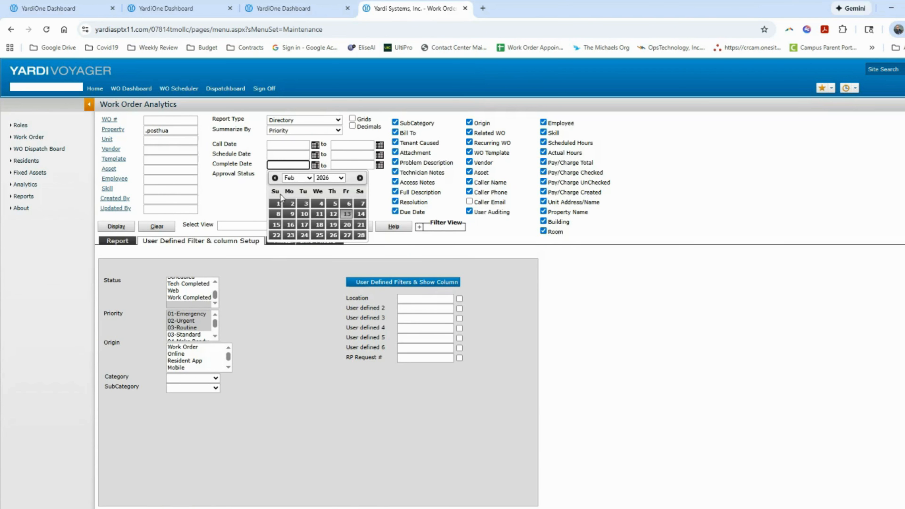
pyautogui.click(309, 178)
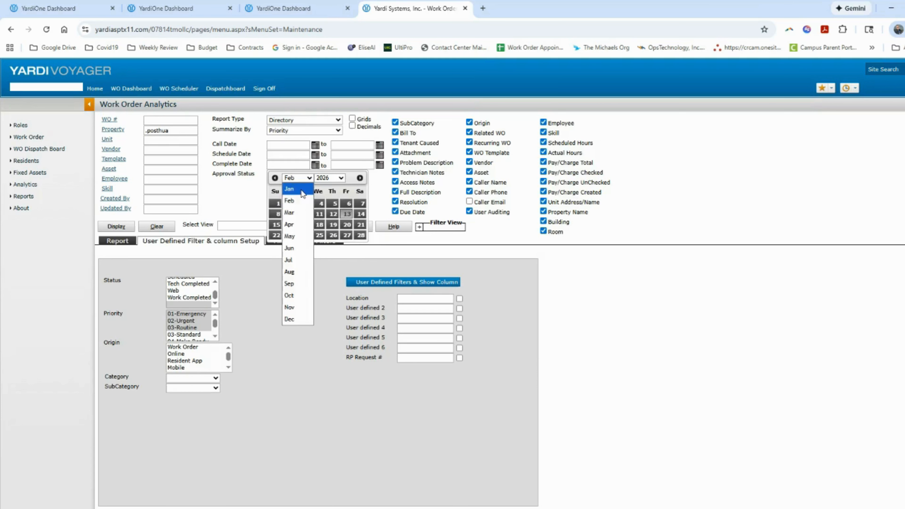
pyautogui.click(304, 190)
pyautogui.click(315, 145)
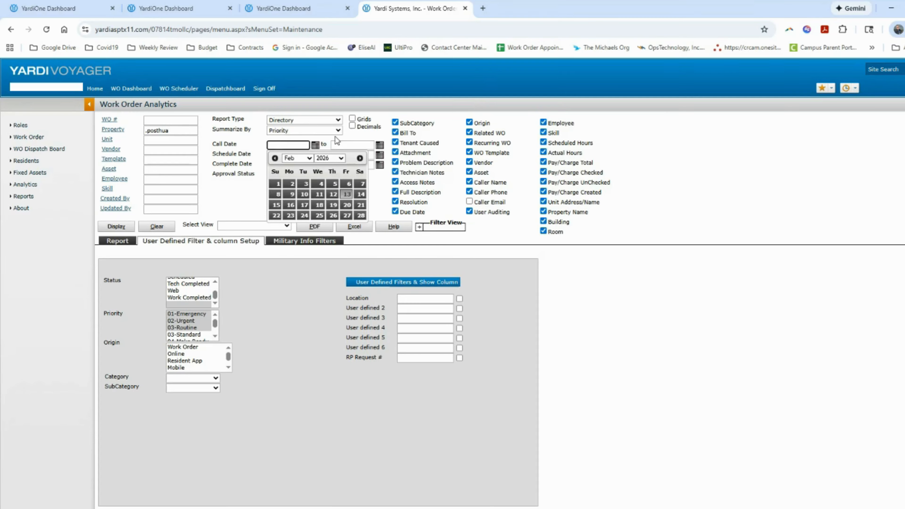
pyautogui.click(341, 159)
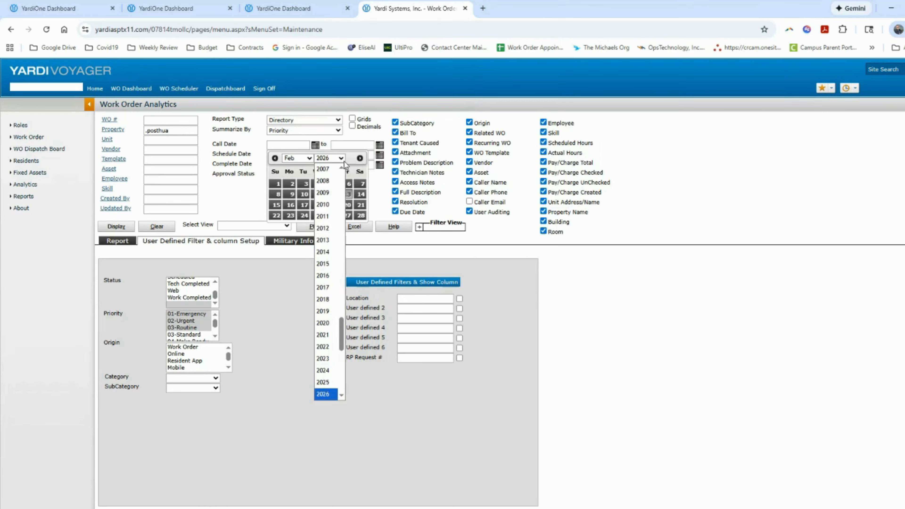
pyautogui.click(337, 384)
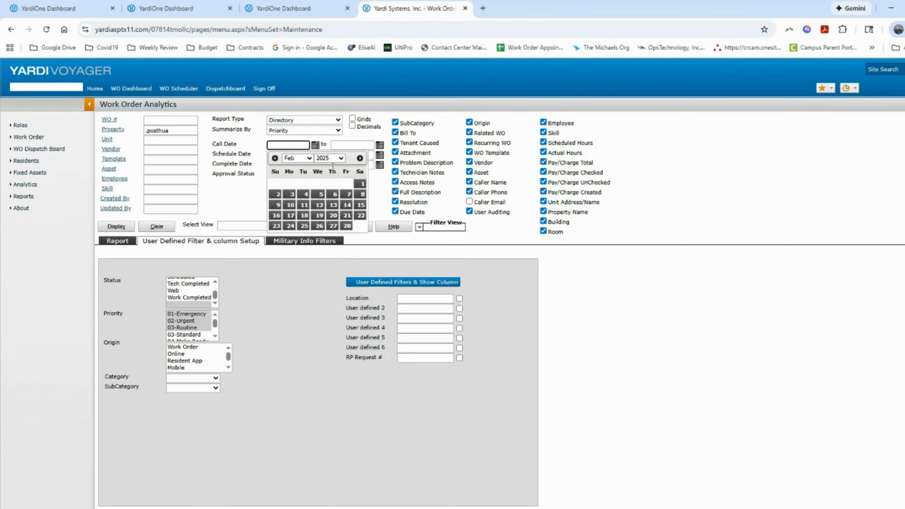
pyautogui.click(361, 185)
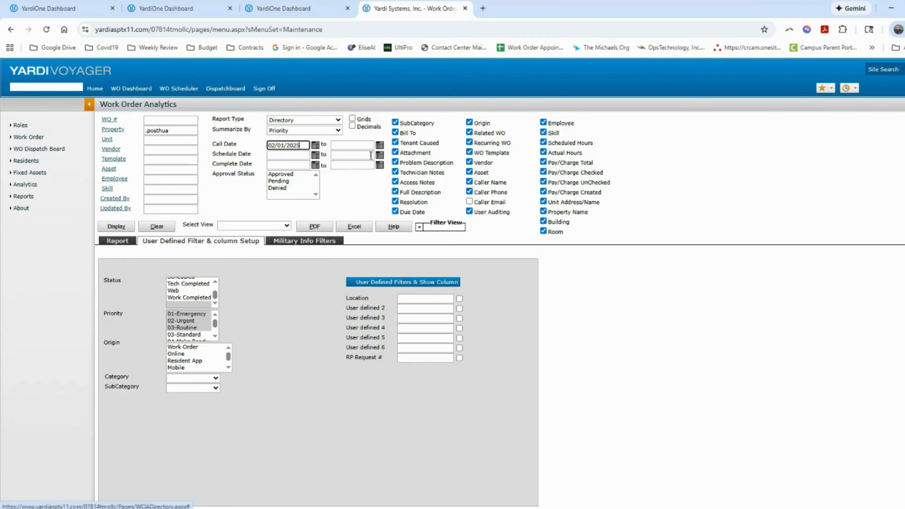
pyautogui.click(380, 145)
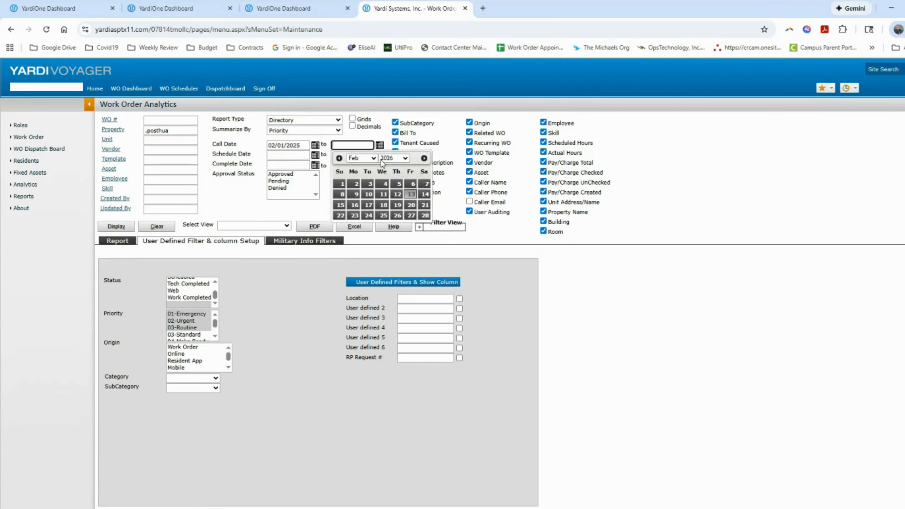
pyautogui.click(406, 158)
pyautogui.click(389, 381)
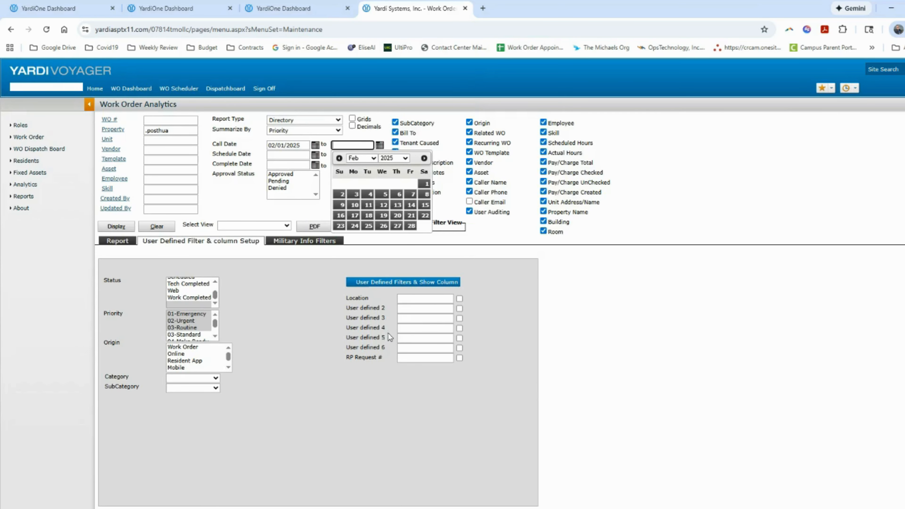
pyautogui.click(411, 226)
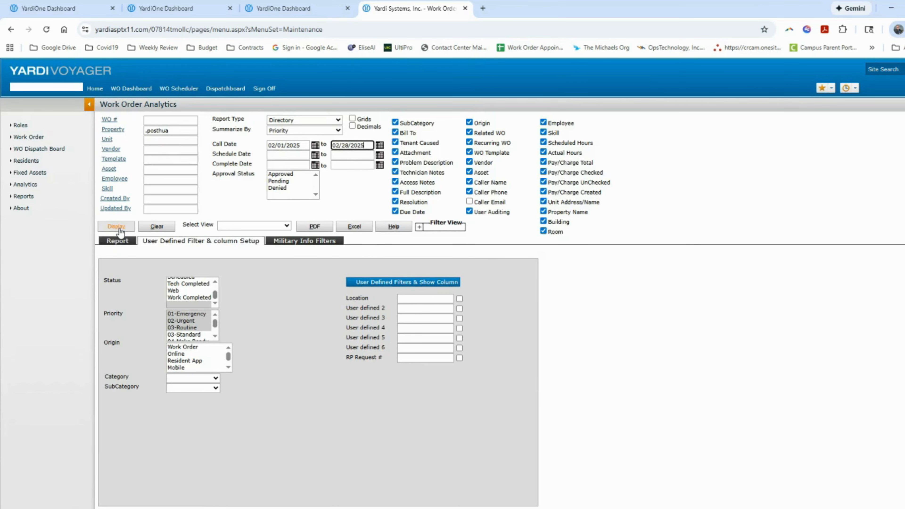
# Add Complete Time, WO Response Date and Time and Completion Carve Out reason columns from Military Info Filters
pyautogui.click(316, 247)
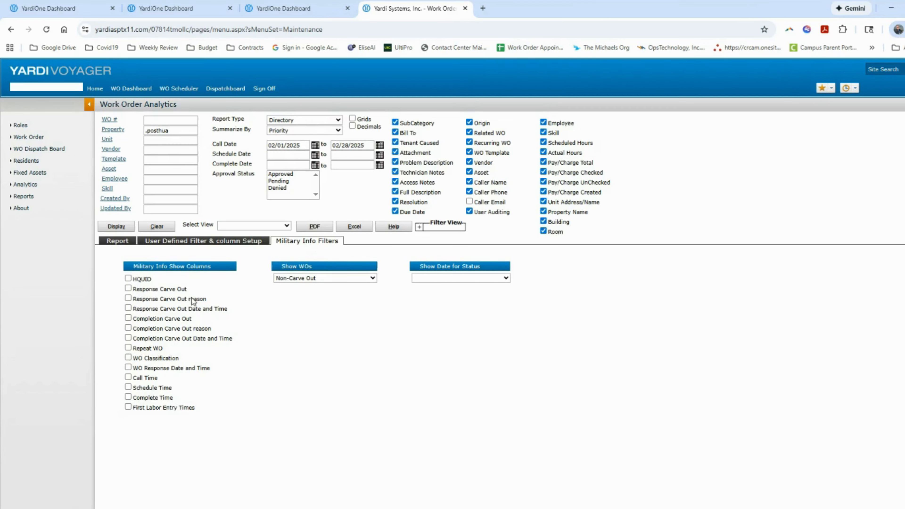
pyautogui.click(128, 397)
pyautogui.click(128, 368)
pyautogui.click(128, 328)
# Display the February 2025 Directory report, scroll through the work-order grid, then display it again
pyautogui.click(115, 227)
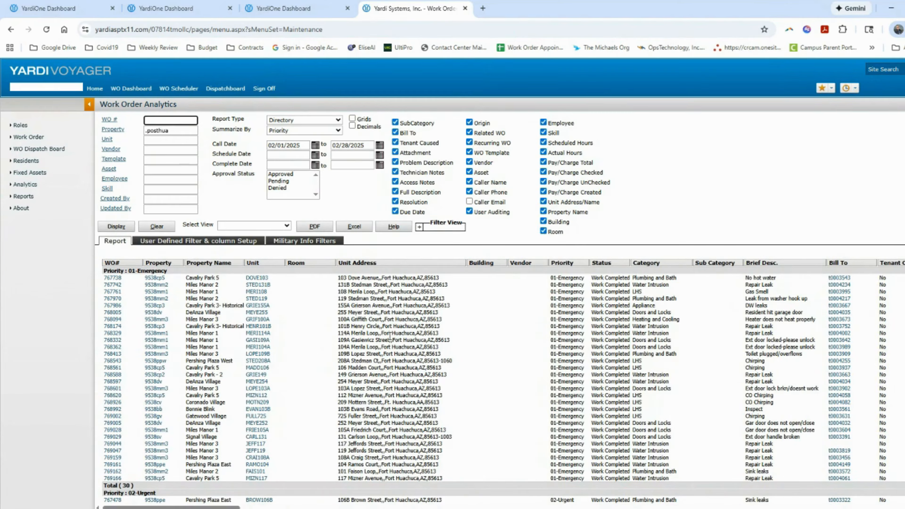
pyautogui.scroll(-3, 219, 326)
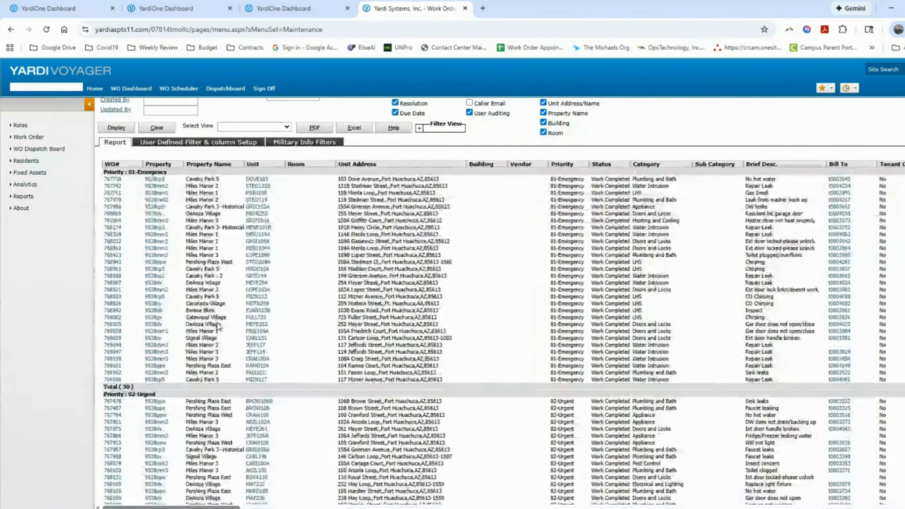
pyautogui.scroll(3, 219, 326)
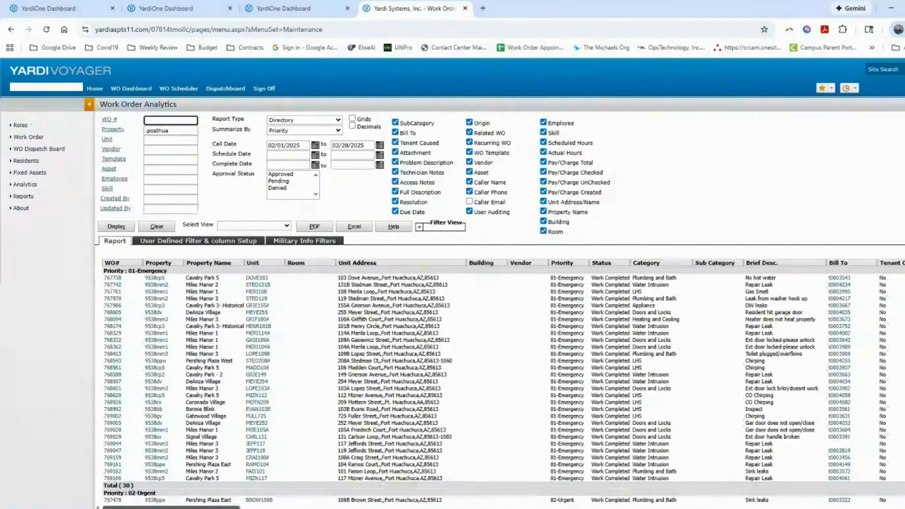
pyautogui.moveTo(224, 507)
pyautogui.mouseDown()
pyautogui.moveTo(898, 507)
pyautogui.moveTo(214, 507)
pyautogui.mouseUp()
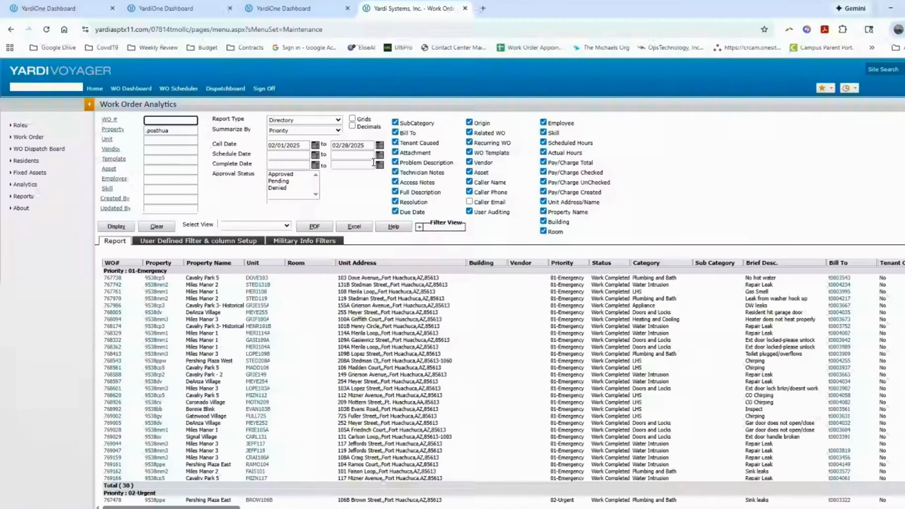
pyautogui.click(114, 227)
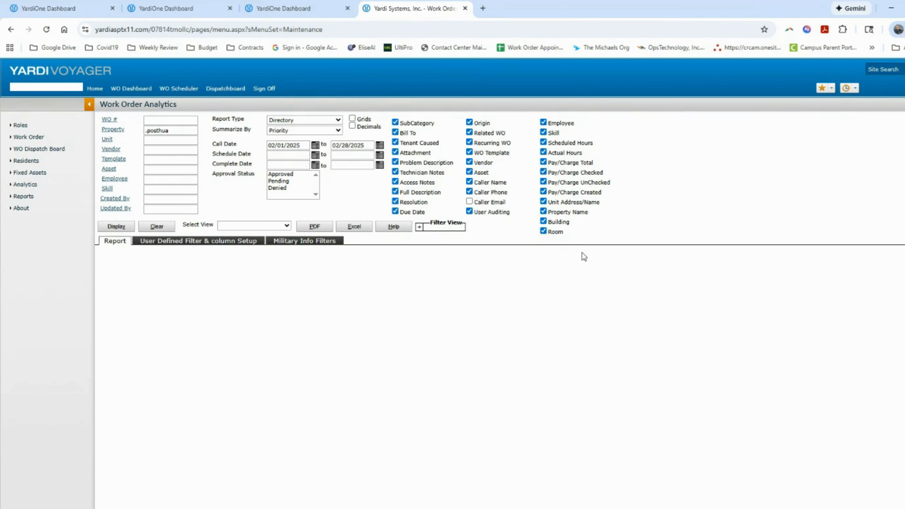
# Rerun the report and save its settings as a new view named 'test'
pyautogui.click(422, 230)
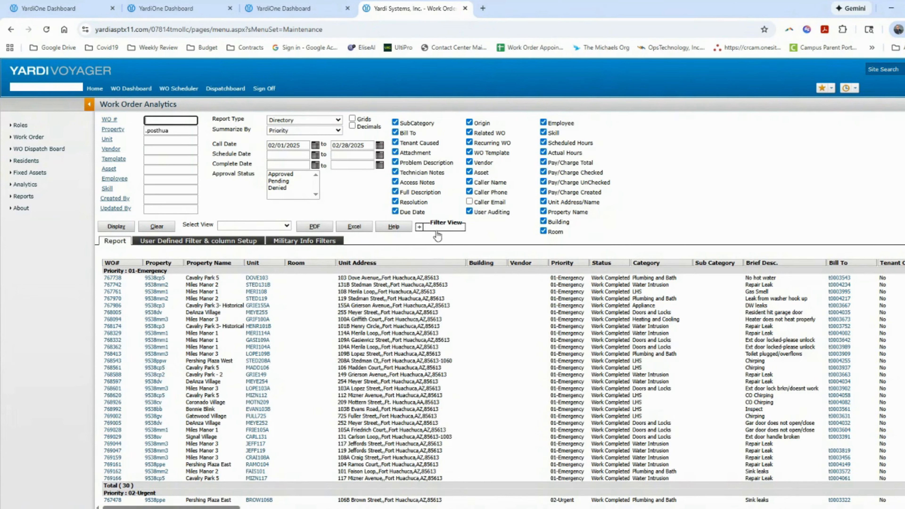
pyautogui.click(419, 227)
pyautogui.click(448, 242)
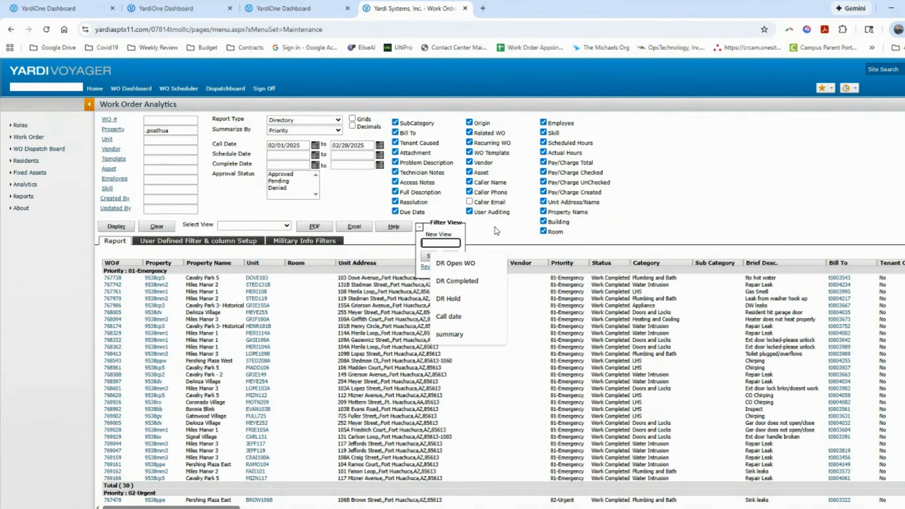
pyautogui.write('test')
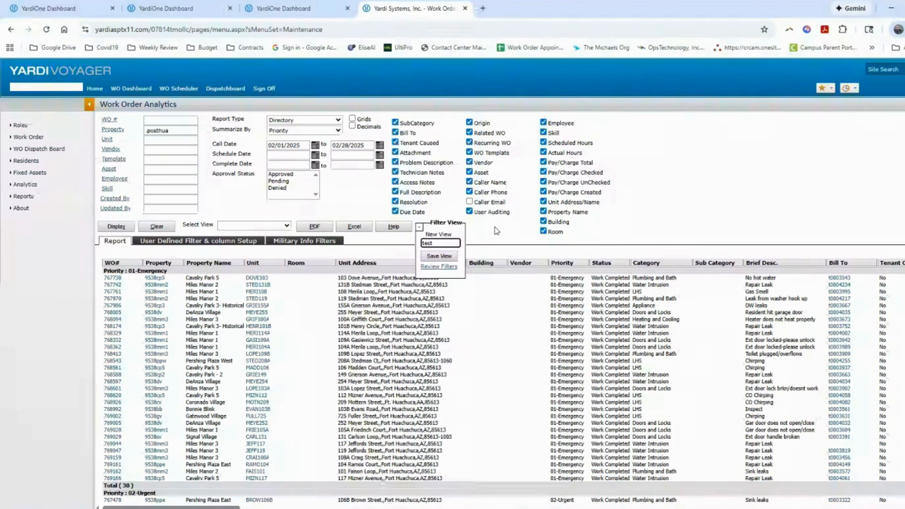
pyautogui.click(439, 256)
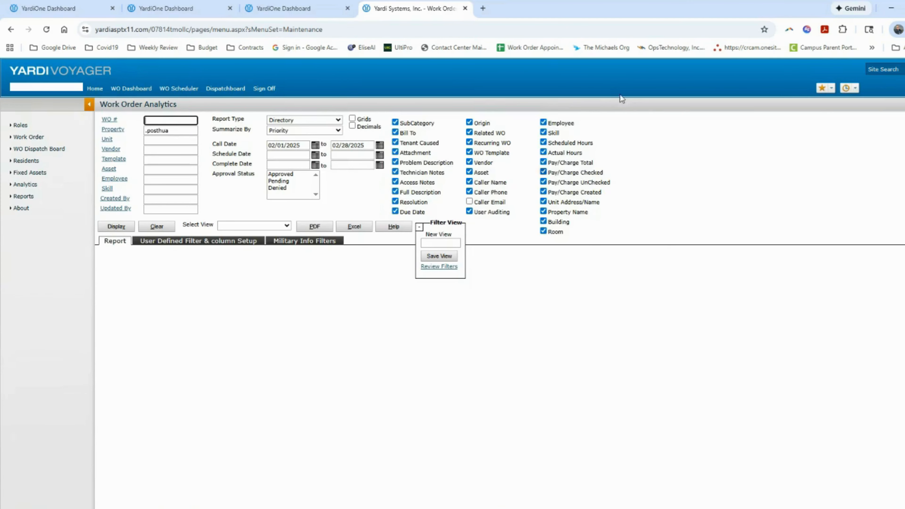
# Check the Select View list for the saved view, closing it without choosing
pyautogui.click(575, 296)
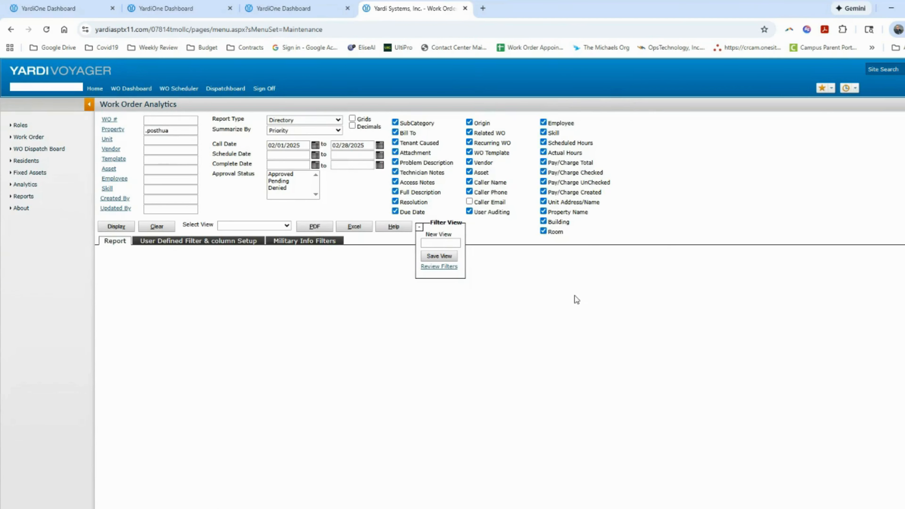
pyautogui.click(287, 226)
pyautogui.click(270, 254)
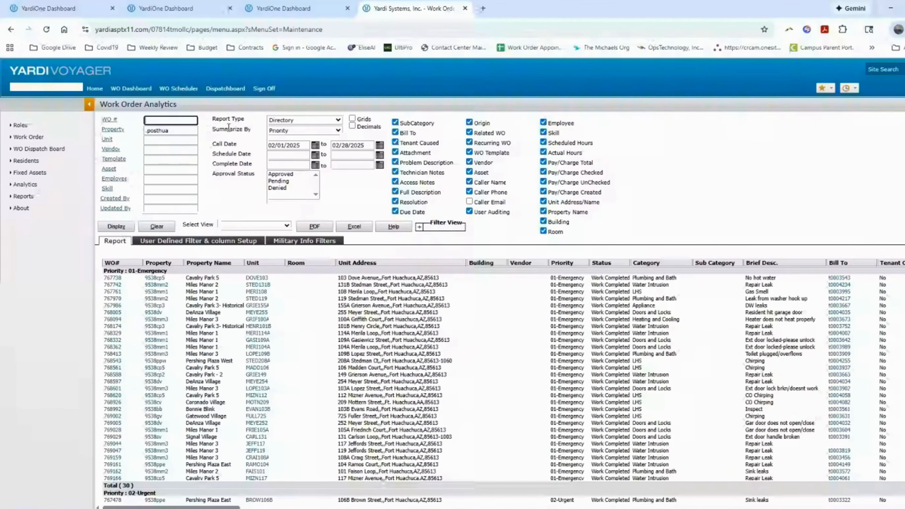
# Try the Employee Activity report type, then settle on Open Work Order
pyautogui.click(337, 120)
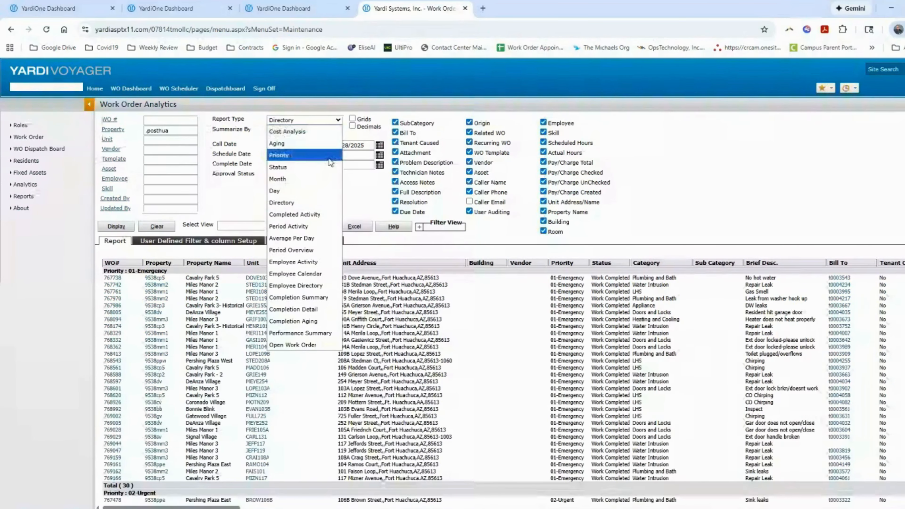
pyautogui.click(323, 263)
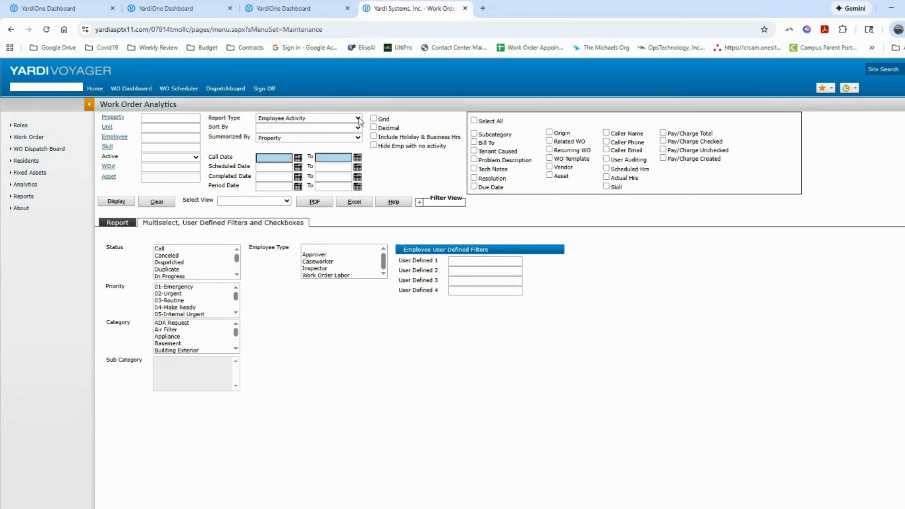
pyautogui.click(358, 118)
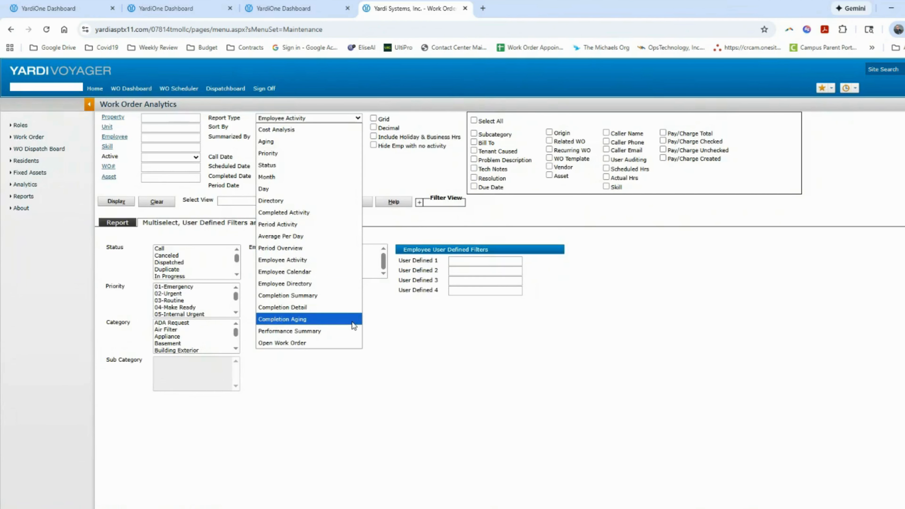
pyautogui.click(341, 344)
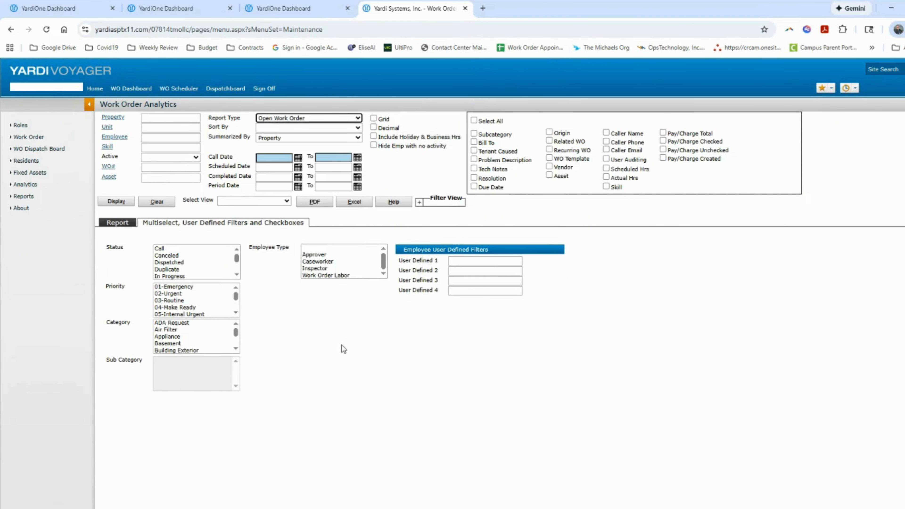